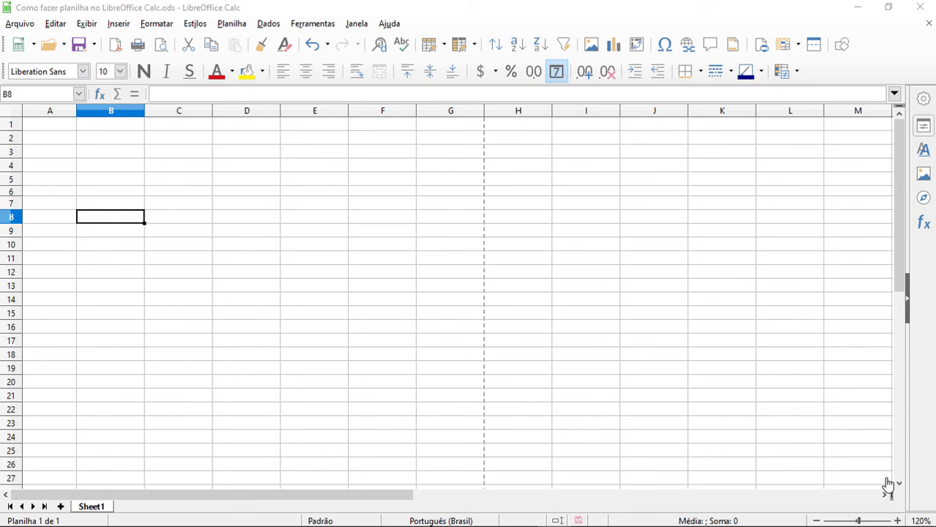
Step: Enter the title 'Loja de Roupas - Planilha de Vendas' in B4
{"action": "left_click", "coordinate": [113, 171]}
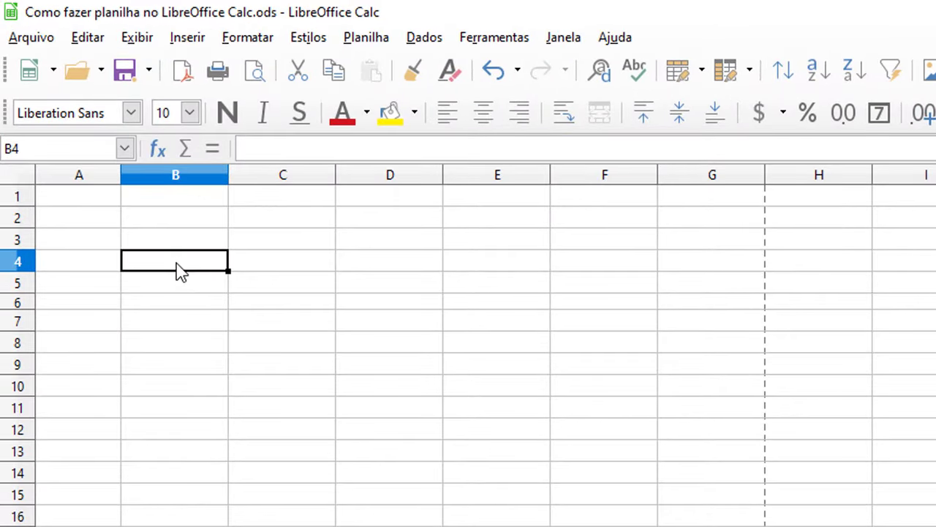
{"action": "type", "text": "Loja de Roupas - "}
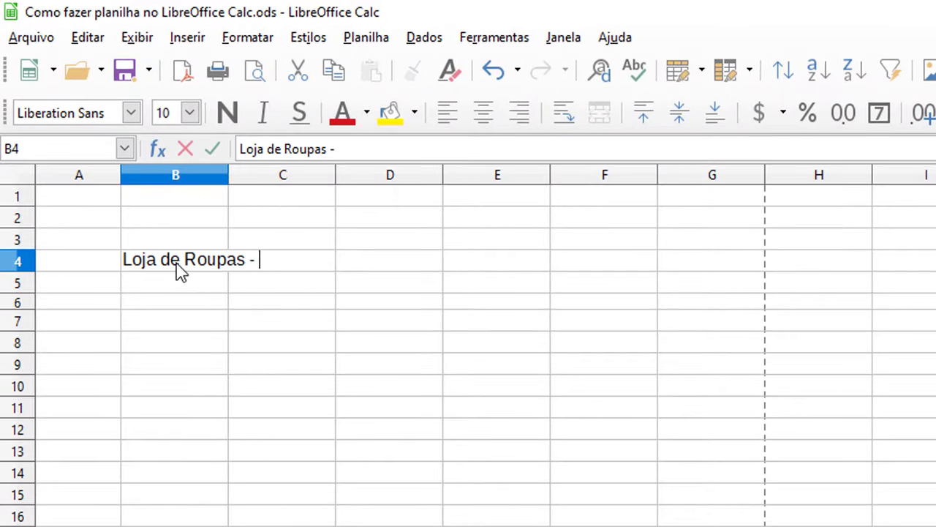
{"action": "type", "text": "Planilha d"}
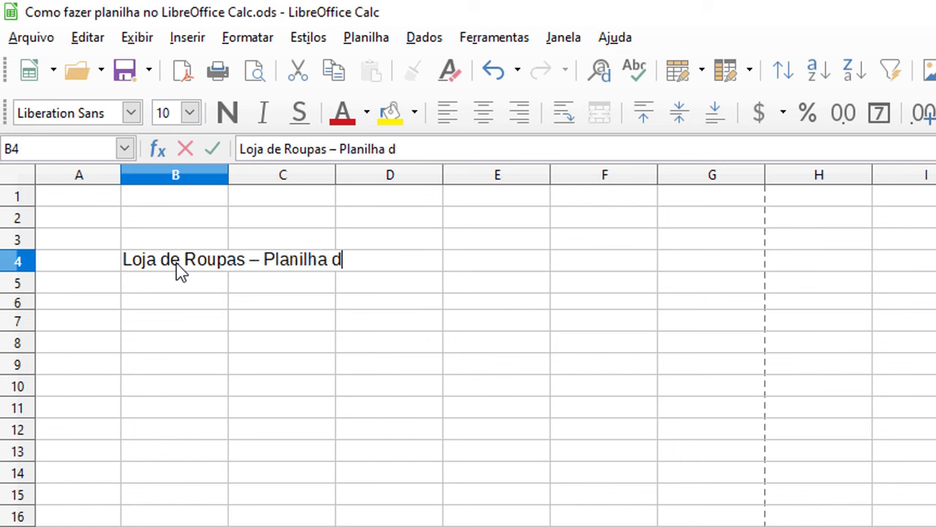
{"action": "type", "text": "e Vendas"}
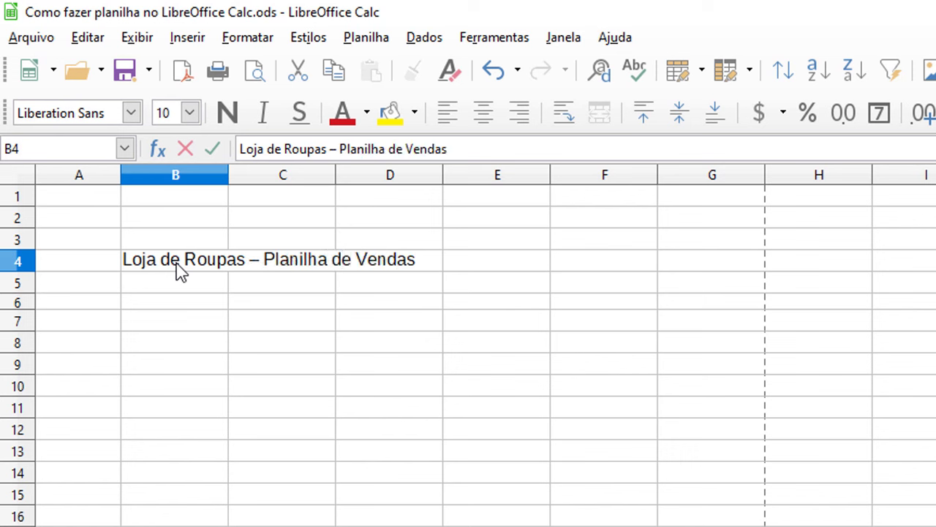
{"action": "key", "text": "Return"}
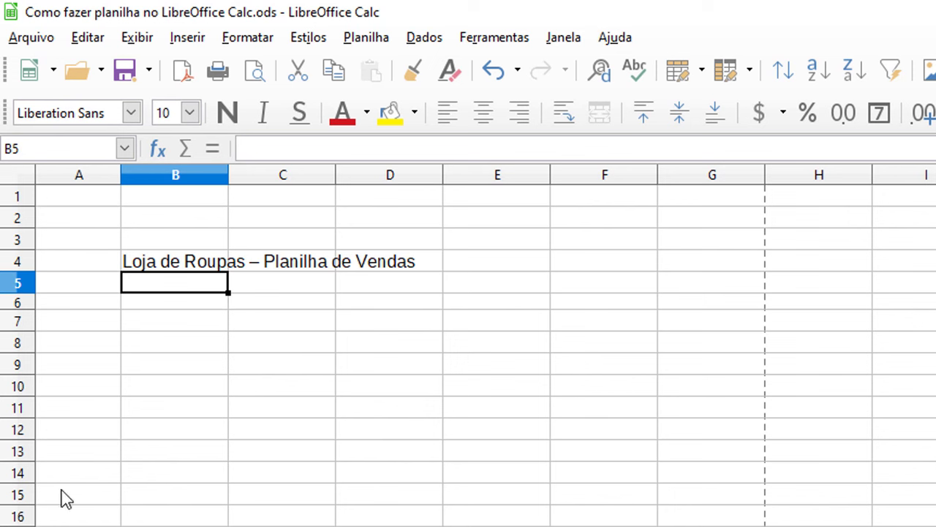
Step: Type the headers Data, Produto, Qnt., Valor Unitário (R$) and Total across row 6 from B6
{"action": "left_click", "coordinate": [167, 307]}
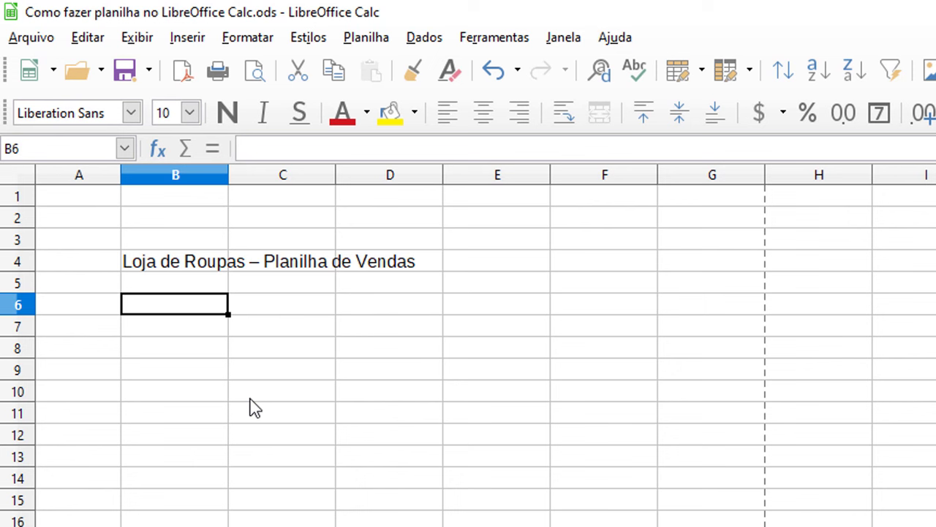
{"action": "type", "text": "Data"}
{"action": "key", "text": "Tab"}
{"action": "type", "text": "Pro"}
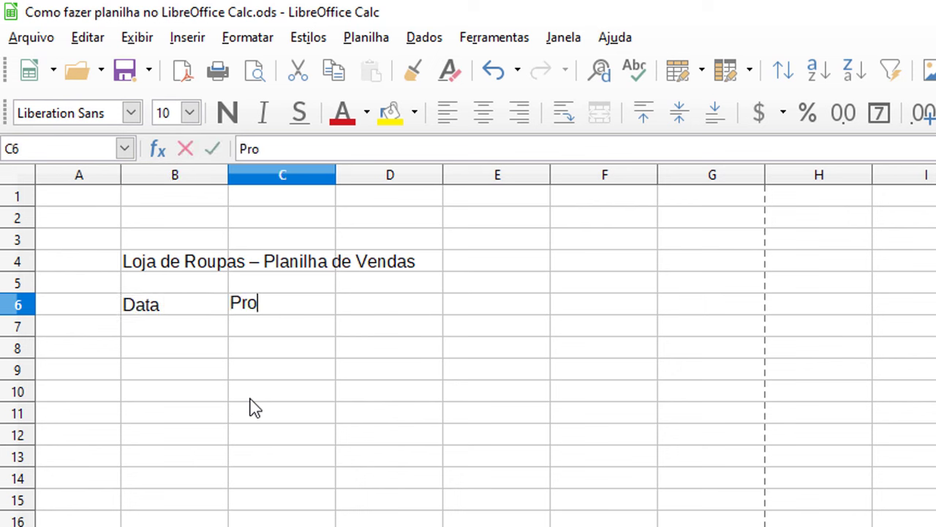
{"action": "type", "text": "duto"}
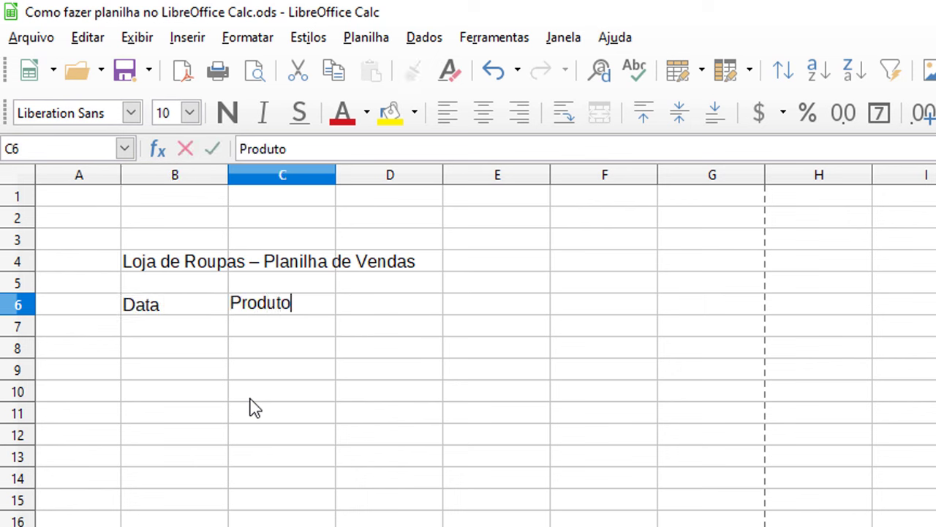
{"action": "key", "text": "Tab"}
{"action": "type", "text": "QNT.Qnt."}
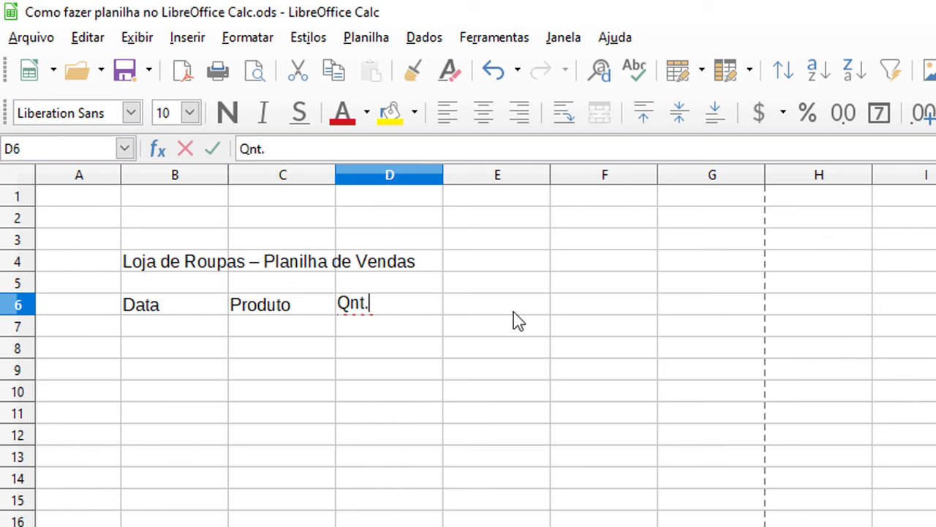
{"action": "key", "text": "Tab"}
{"action": "type", "text": "V"}
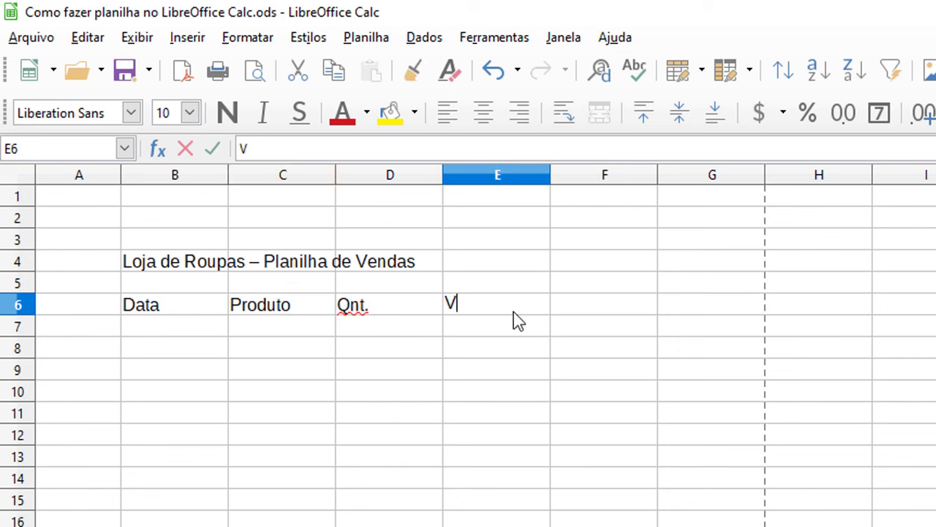
{"action": "type", "text": "alor Un"}
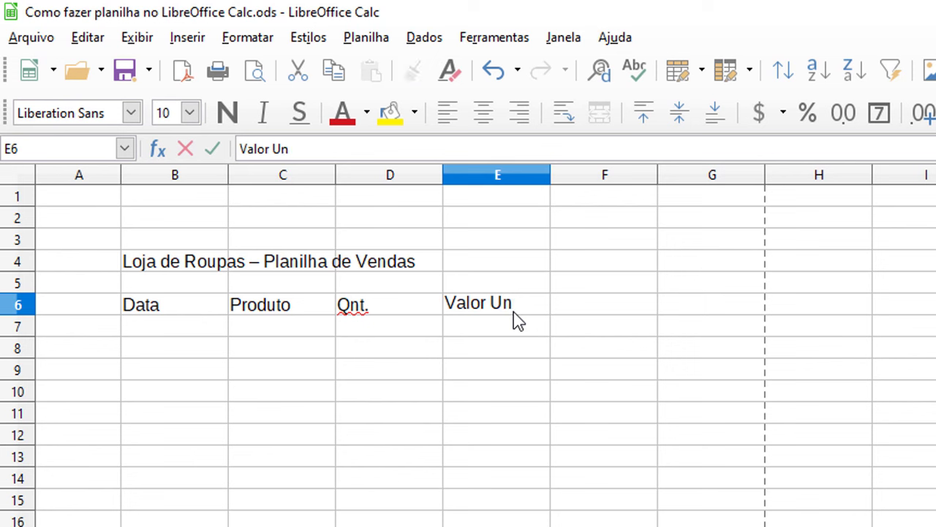
{"action": "type", "text": "itário (R"}
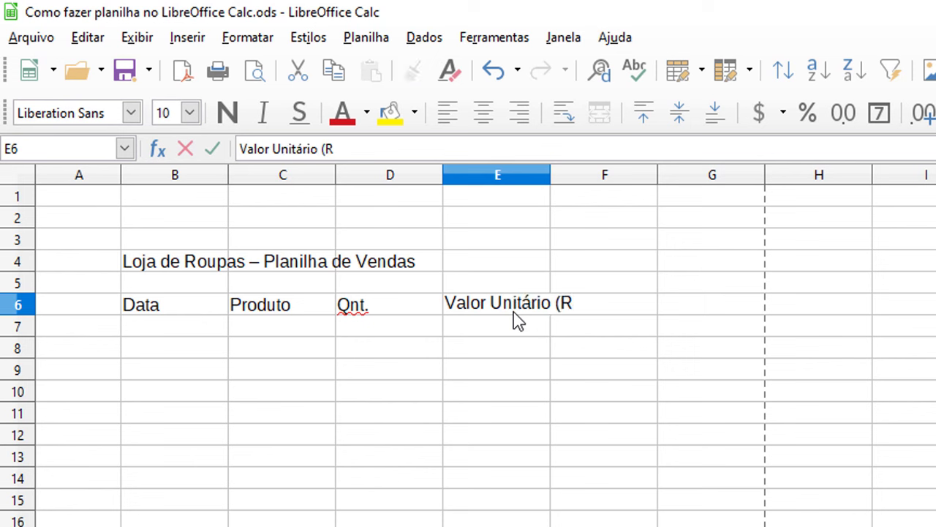
{"action": "type", "text": "#"}
{"action": "key", "text": "BackSpace"}
{"action": "type", "text": "$"}
{"action": "type", "text": ")"}
{"action": "key", "text": "Tab"}
{"action": "type", "text": "T"}
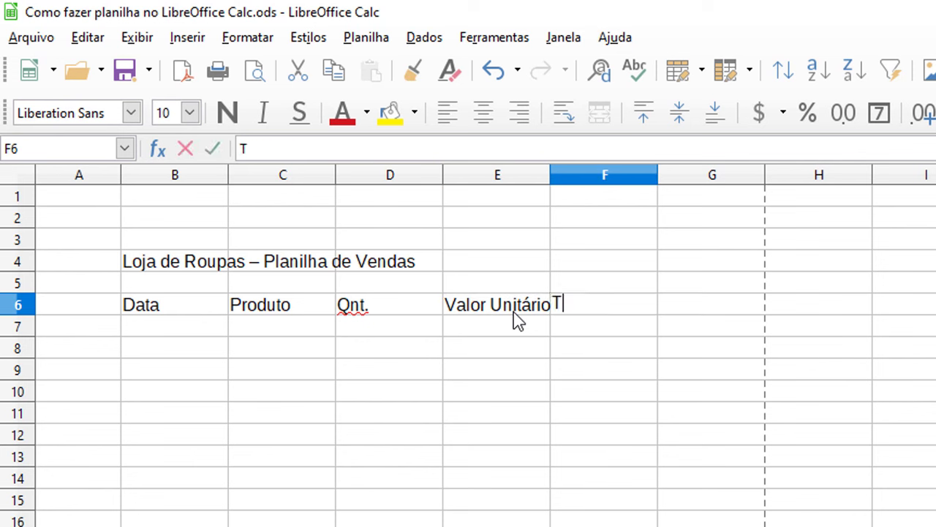
{"action": "type", "text": "otal"}
{"action": "key", "text": "Return"}
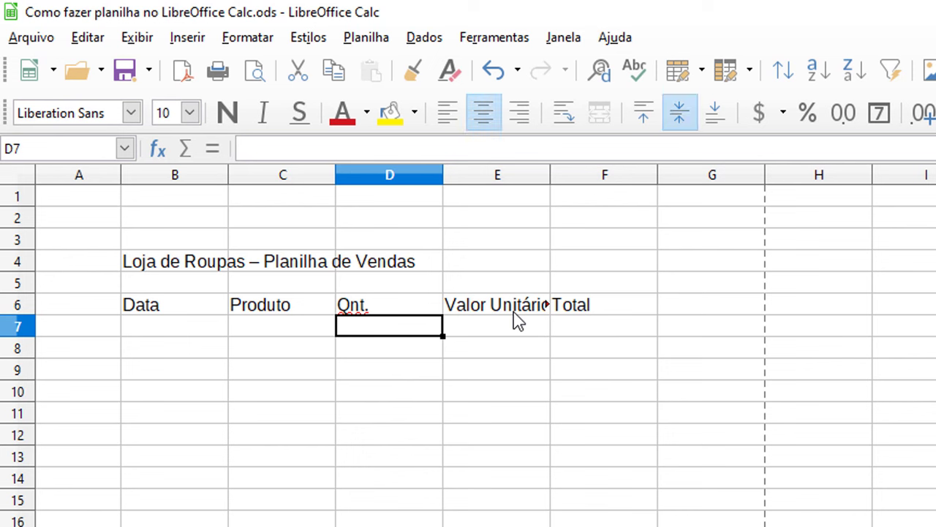
Step: Enter the date 01/05/2019 in B7
{"action": "left_click", "coordinate": [188, 327]}
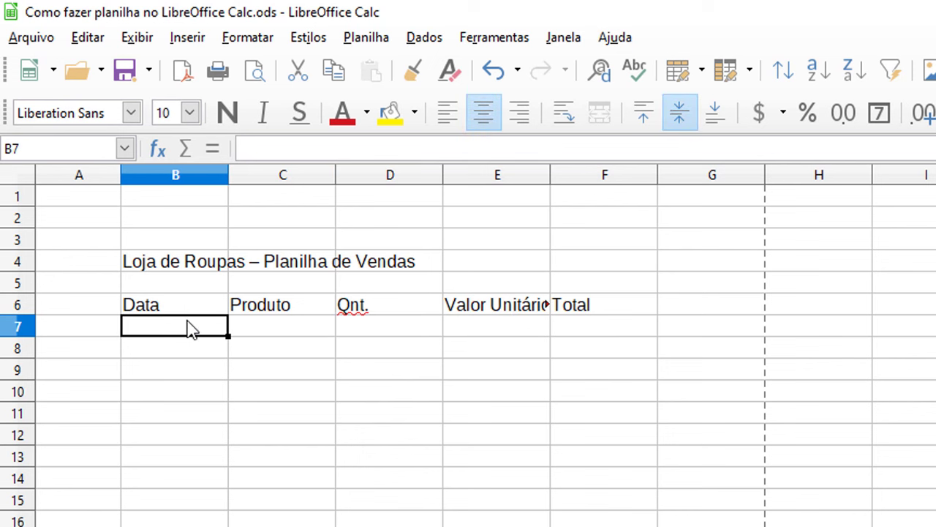
{"action": "type", "text": "01/"}
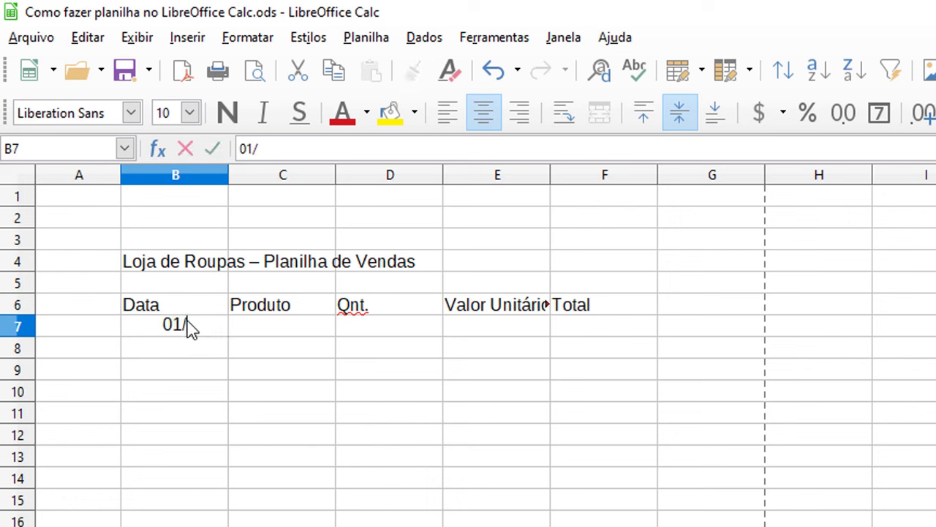
{"action": "type", "text": "05/201"}
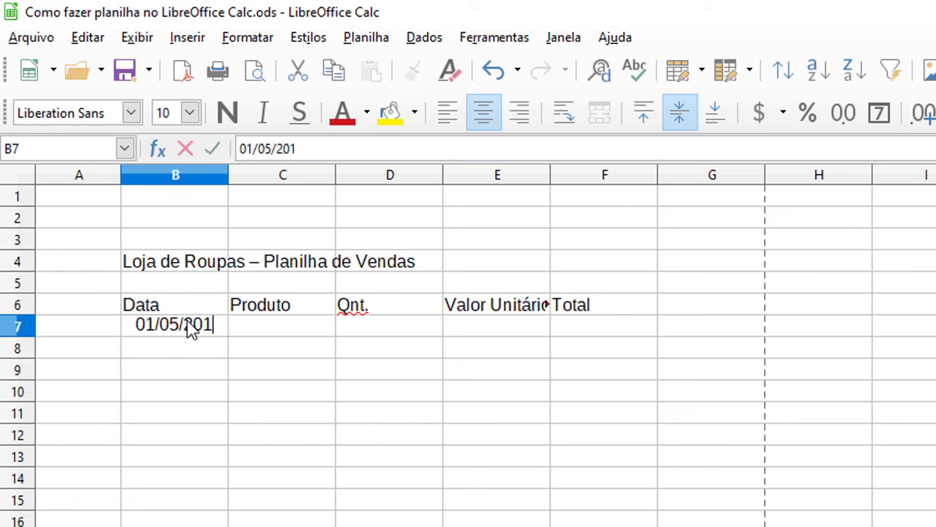
{"action": "type", "text": "9"}
{"action": "left_click", "coordinate": [278, 335]}
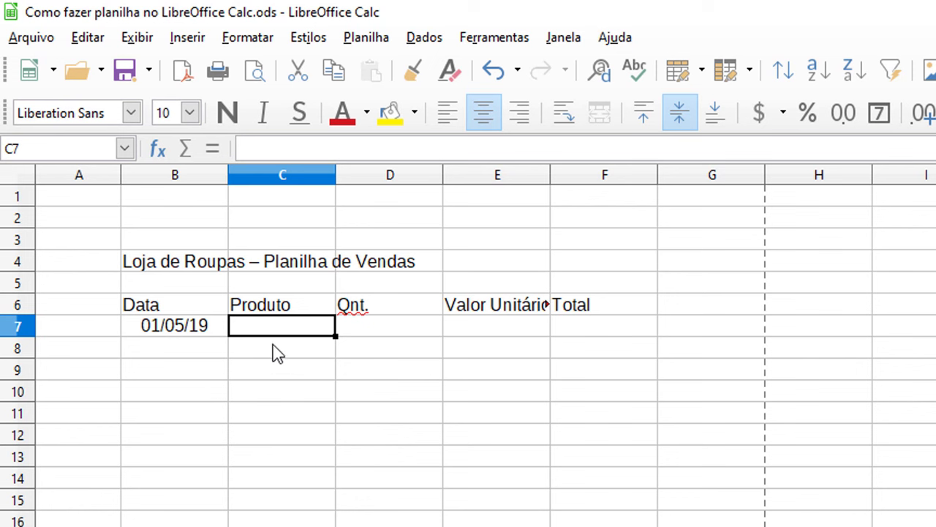
Step: List Calça Jeans, Camiseta, Meias and Vestido down C7:C10
{"action": "type", "text": "Calça Jeans"}
{"action": "key", "text": "Return"}
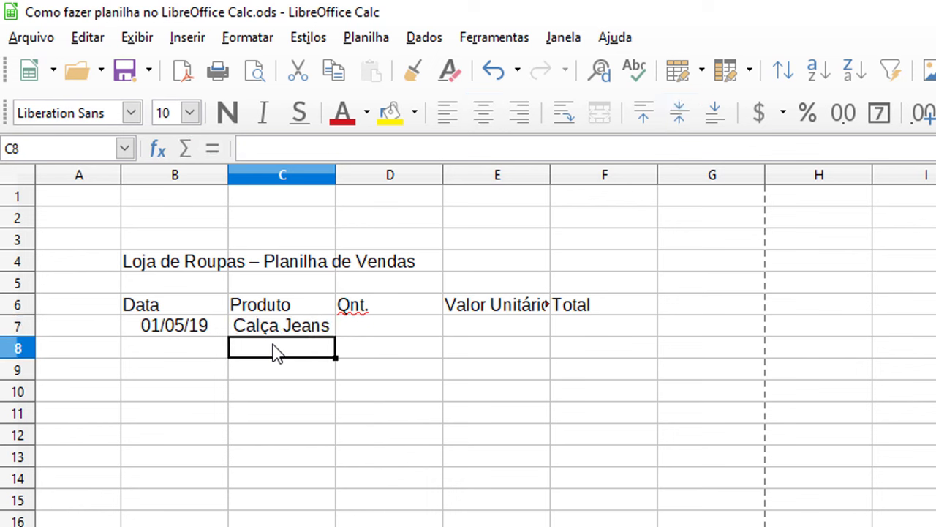
{"action": "type", "text": "Camiseta"}
{"action": "key", "text": "Return"}
{"action": "type", "text": "M"}
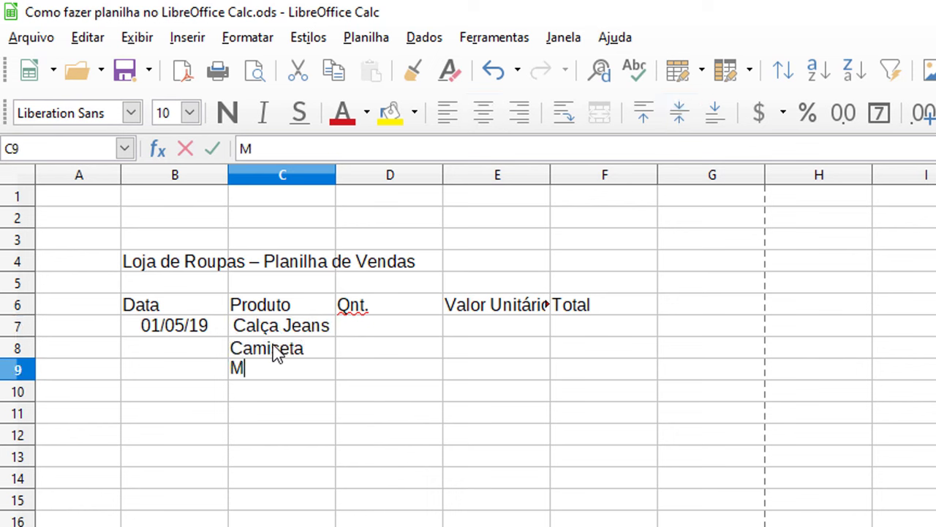
{"action": "type", "text": "eias"}
{"action": "key", "text": "Return"}
{"action": "type", "text": "Ve"}
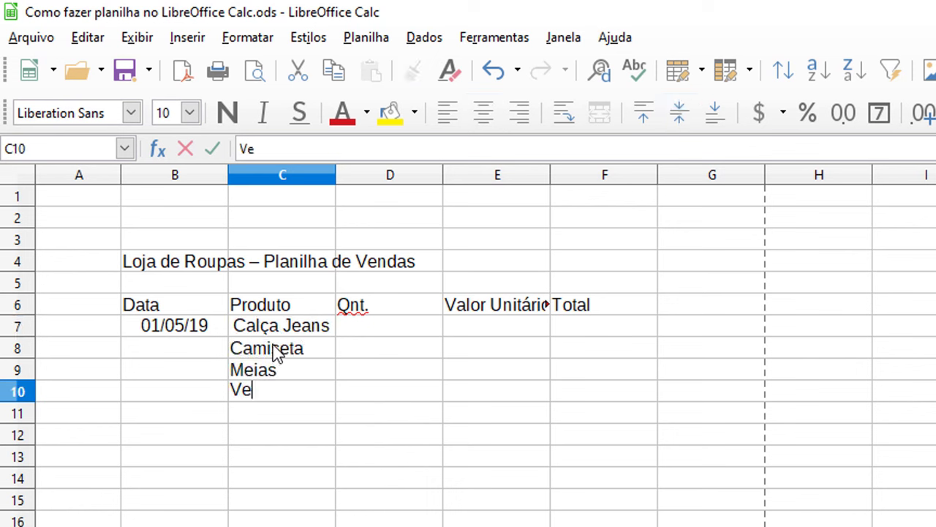
{"action": "type", "text": "stido"}
{"action": "key", "text": "Return"}
Step: Correct C9 from Meias to Meia and check the product entries
{"action": "left_click", "coordinate": [309, 371]}
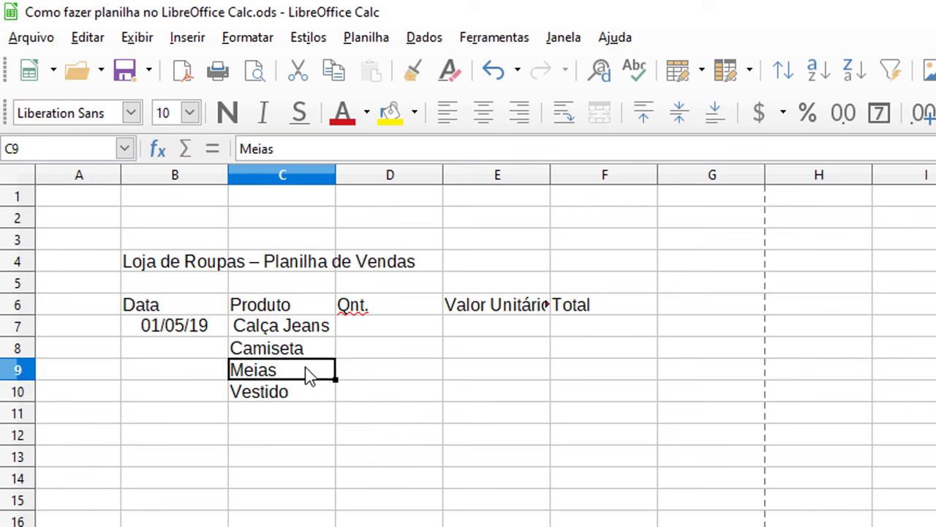
{"action": "double_click", "coordinate": [307, 368]}
{"action": "double_click", "coordinate": [307, 368]}
{"action": "left_click", "coordinate": [307, 368]}
{"action": "key", "text": "BackSpace"}
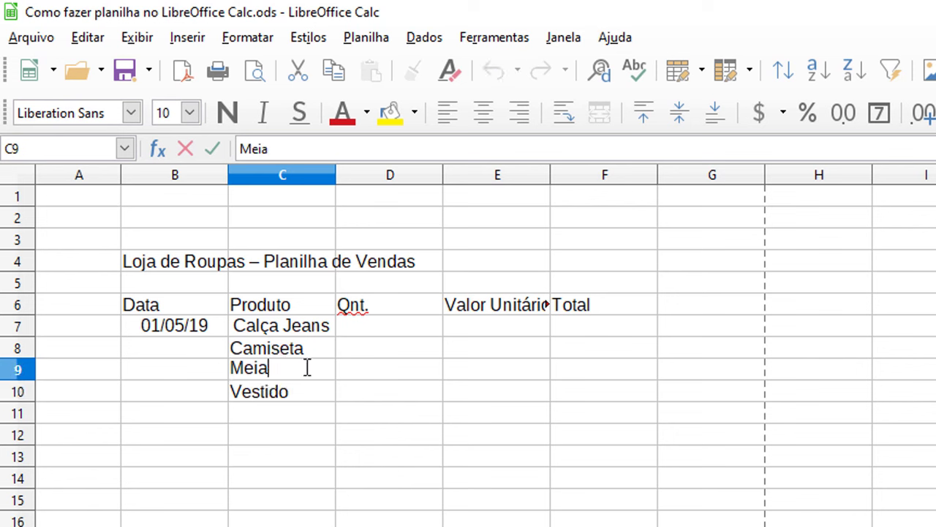
{"action": "key", "text": "Return"}
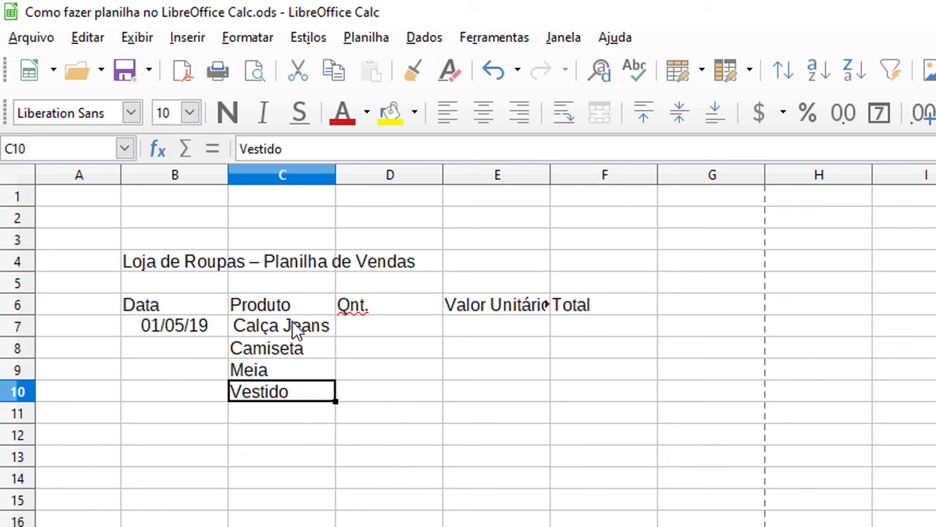
{"action": "left_click", "coordinate": [301, 373]}
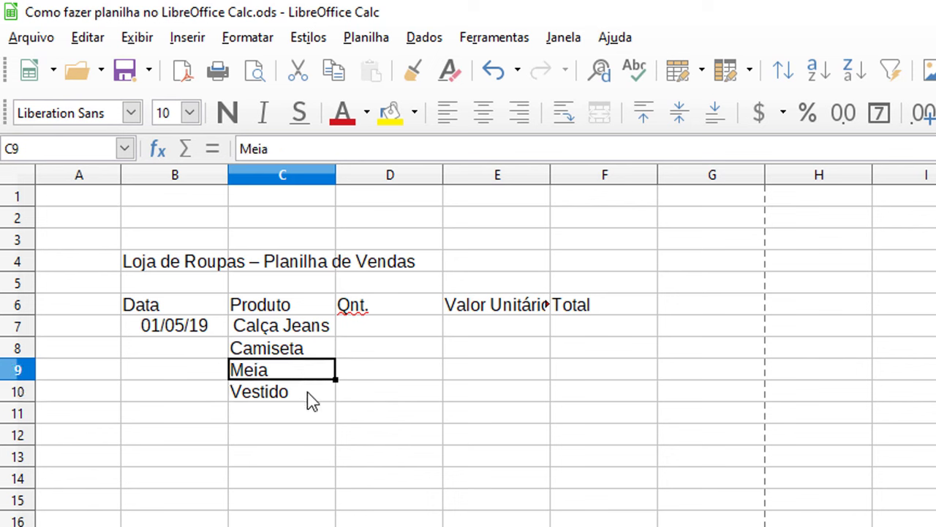
{"action": "left_click", "coordinate": [309, 395]}
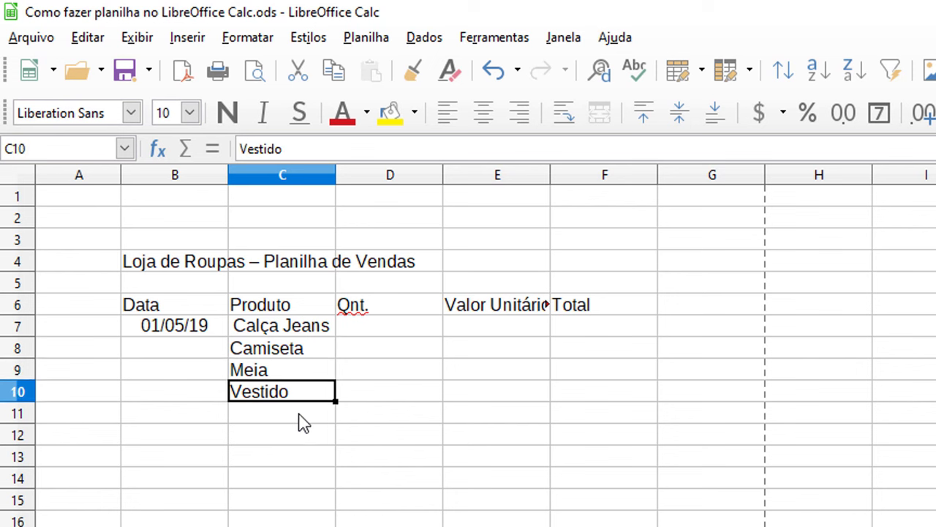
{"action": "key", "text": "Down"}
{"action": "key", "text": "Down"}
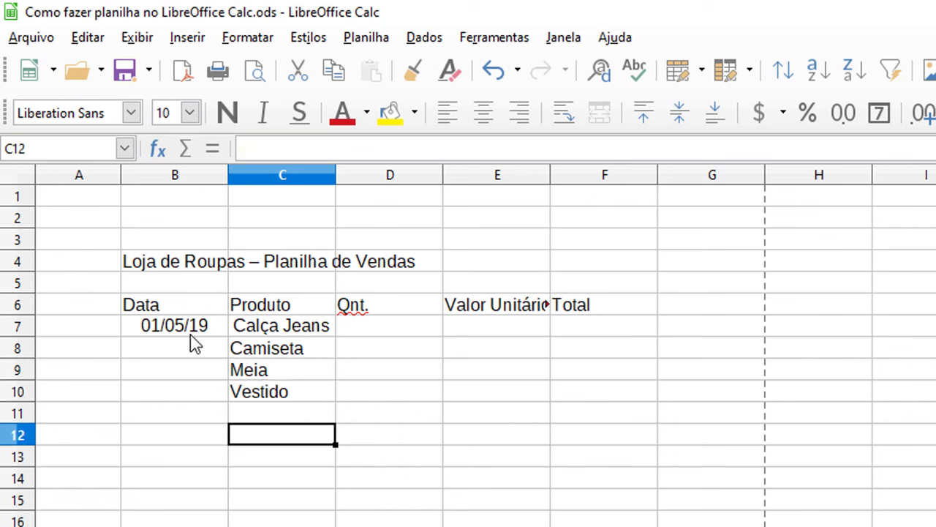
{"action": "left_click", "coordinate": [194, 329]}
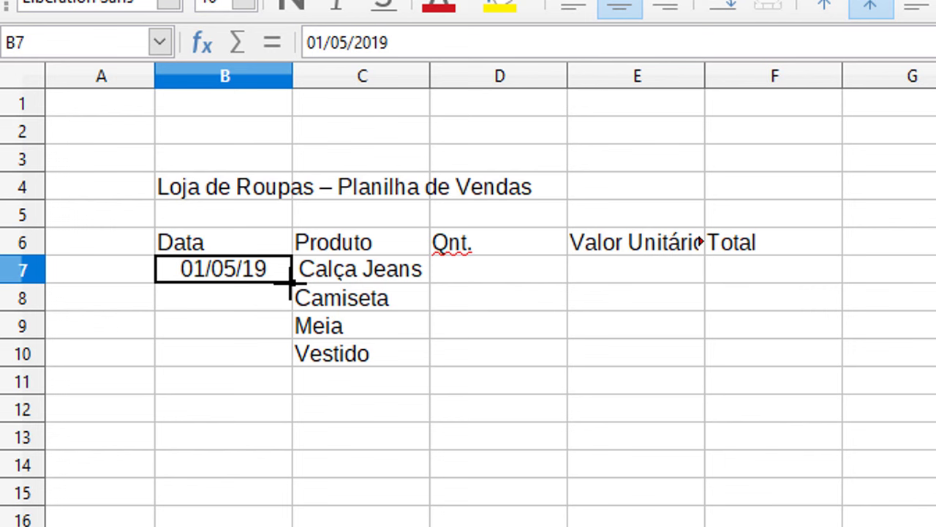
Step: Fill the date series from B7 so B7:B10 hold 01/05/19 through 04/05/19
{"action": "left_click_drag", "start_coordinate": [290, 282], "coordinate": [289, 447]}
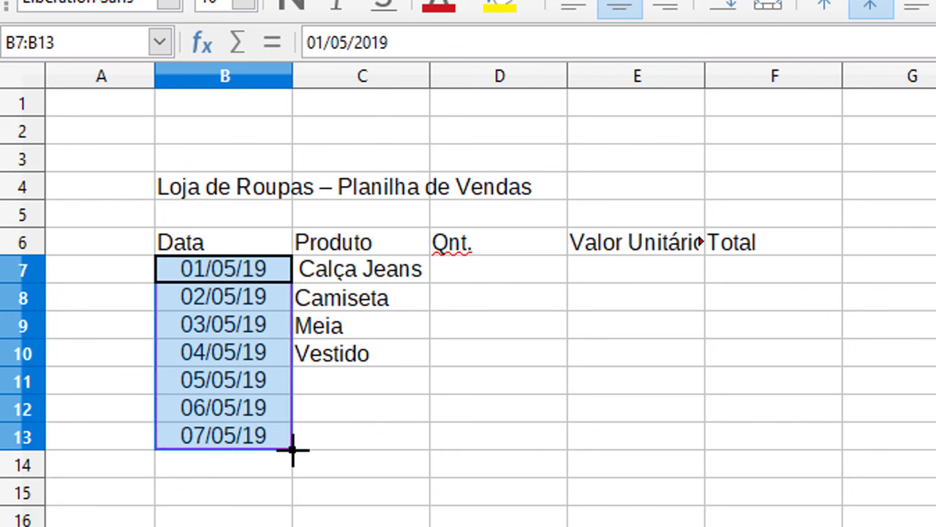
{"action": "mouse_move", "coordinate": [293, 450]}
{"action": "left_mouse_down"}
{"action": "mouse_move", "coordinate": [278, 356]}
{"action": "mouse_move", "coordinate": [289, 525]}
{"action": "mouse_move", "coordinate": [290, 334]}
{"action": "mouse_move", "coordinate": [290, 526]}
{"action": "left_mouse_up"}
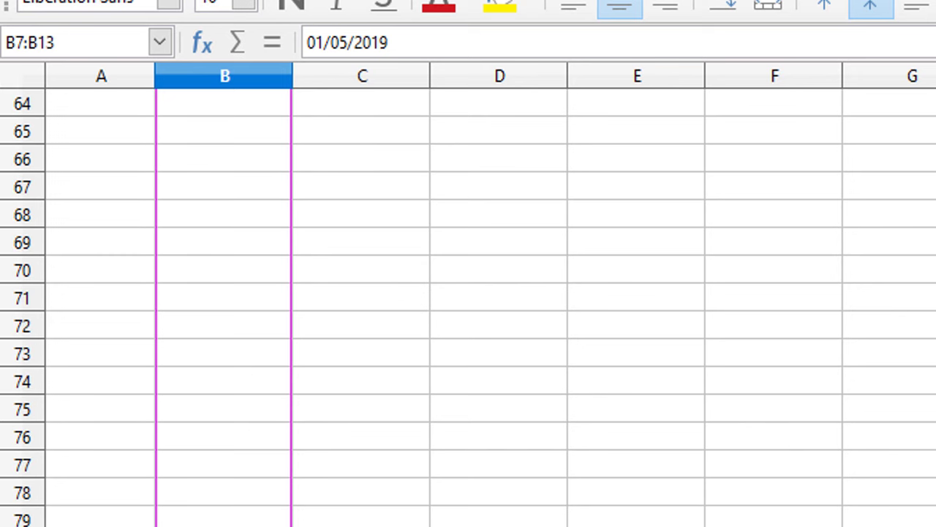
{"action": "left_click_drag", "start_coordinate": [291, 526], "coordinate": [303, 502]}
{"action": "scroll", "coordinate": [314, 512], "scroll_direction": "up", "scroll_amount": 2}
{"action": "scroll", "coordinate": [313, 512], "scroll_direction": "up", "scroll_amount": 7}
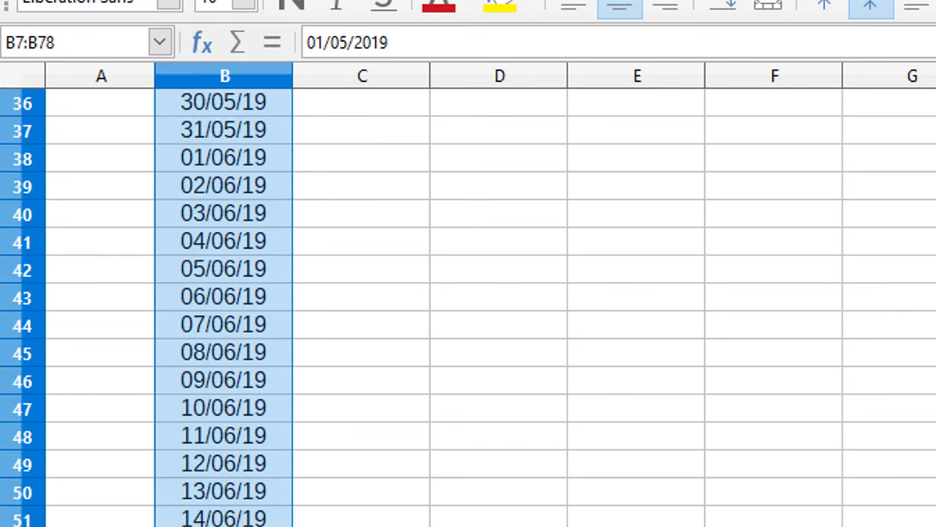
{"action": "scroll", "coordinate": [364, 397], "scroll_direction": "up", "scroll_amount": 5}
{"action": "scroll", "coordinate": [363, 397], "scroll_direction": "up", "scroll_amount": 7}
{"action": "scroll", "coordinate": [271, 378], "scroll_direction": "down", "scroll_amount": 2}
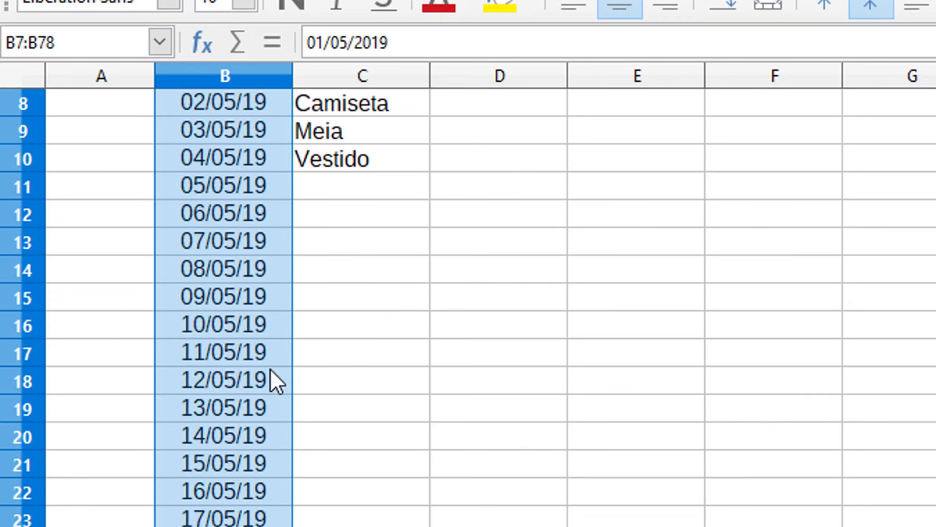
{"action": "scroll", "coordinate": [271, 379], "scroll_direction": "down", "scroll_amount": 5}
{"action": "scroll", "coordinate": [271, 379], "scroll_direction": "down", "scroll_amount": 5}
{"action": "scroll", "coordinate": [275, 395], "scroll_direction": "down", "scroll_amount": 5}
{"action": "scroll", "coordinate": [271, 385], "scroll_direction": "down", "scroll_amount": 5}
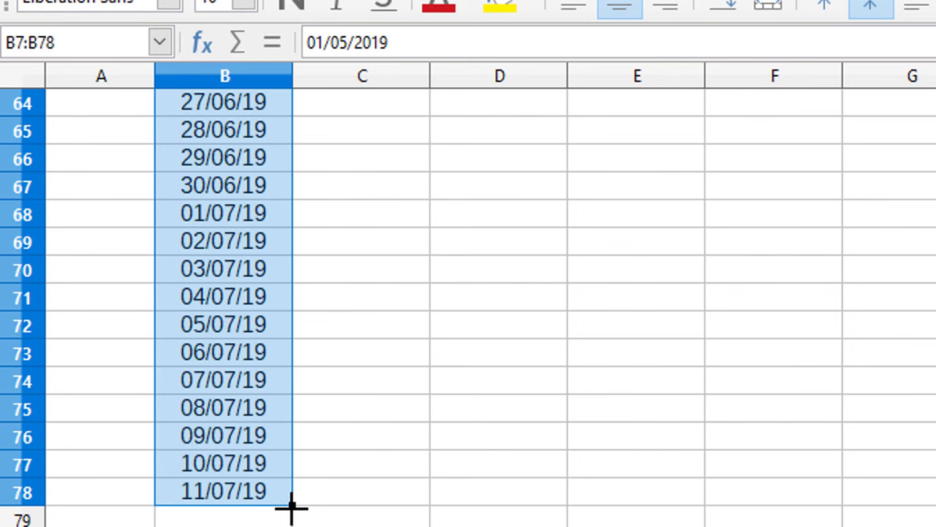
{"action": "mouse_move", "coordinate": [291, 504]}
{"action": "left_mouse_down"}
{"action": "mouse_move", "coordinate": [291, 25]}
{"action": "mouse_move", "coordinate": [292, 364]}
{"action": "left_mouse_up"}
{"action": "left_click", "coordinate": [356, 410]}
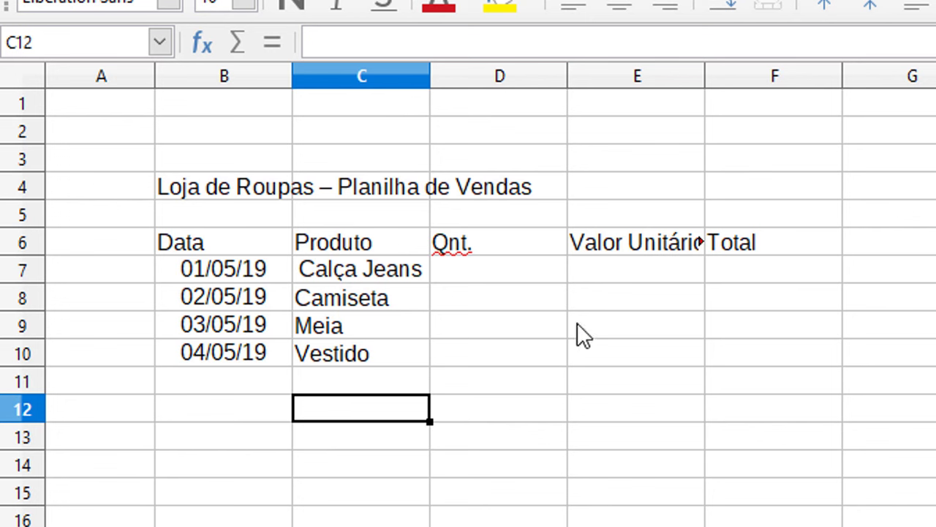
Step: Enter quantities 20, 5, 50 and 15 in D7:D10
{"action": "left_click", "coordinate": [502, 266]}
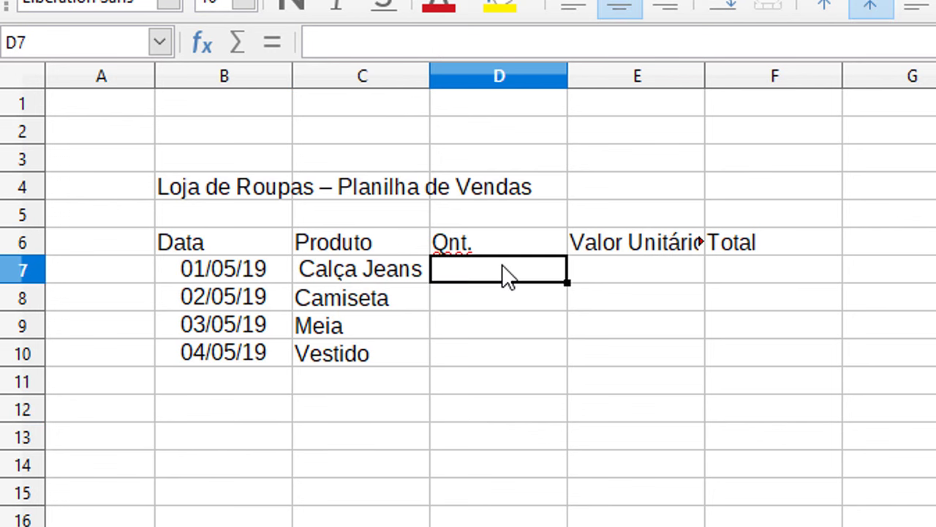
{"action": "type", "text": "2"}
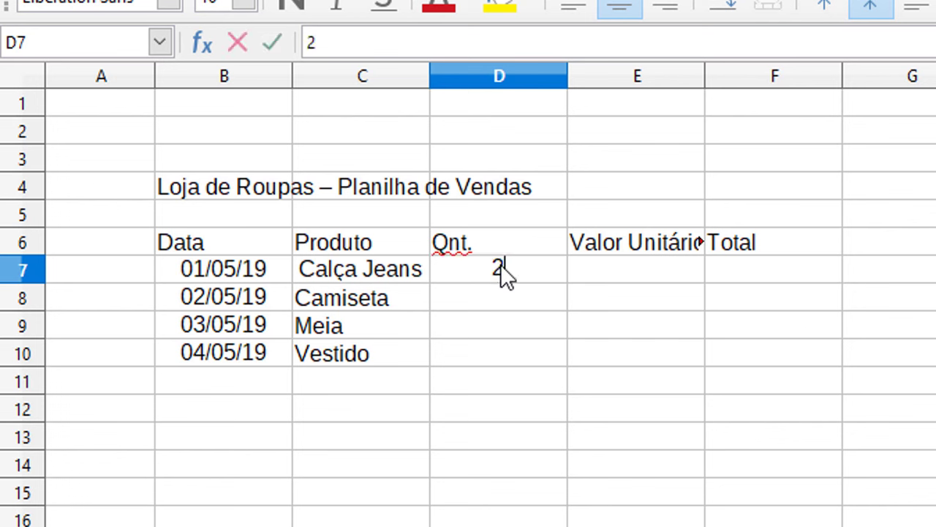
{"action": "type", "text": "0"}
{"action": "key", "text": "Return"}
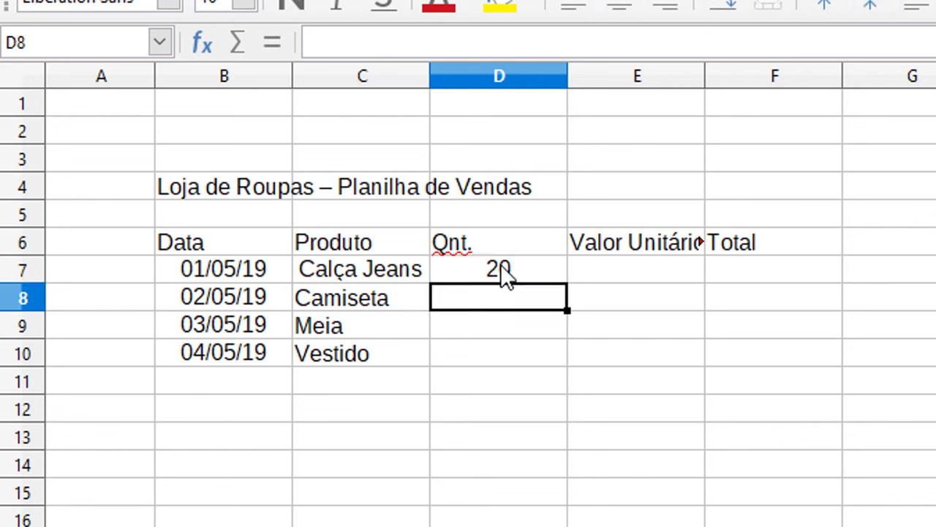
{"action": "type", "text": "5"}
{"action": "key", "text": "Return"}
{"action": "type", "text": "50"}
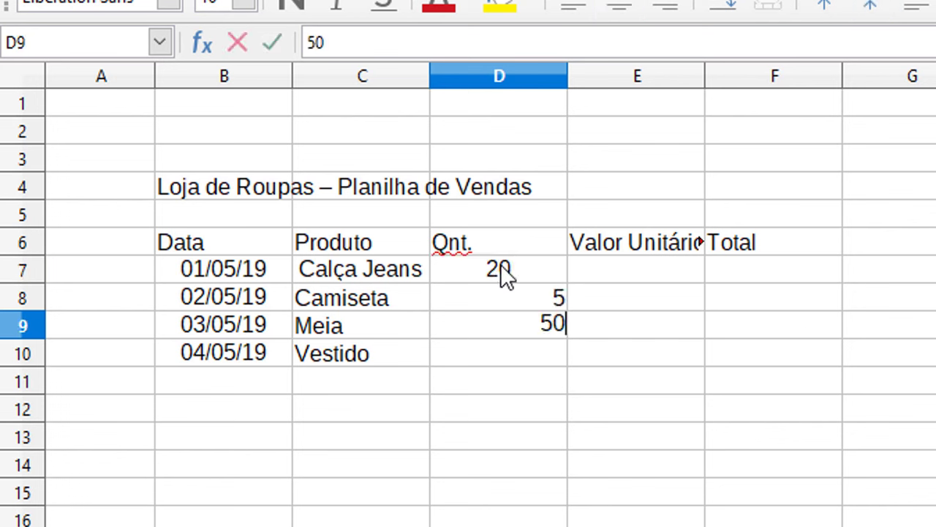
{"action": "key", "text": "Return"}
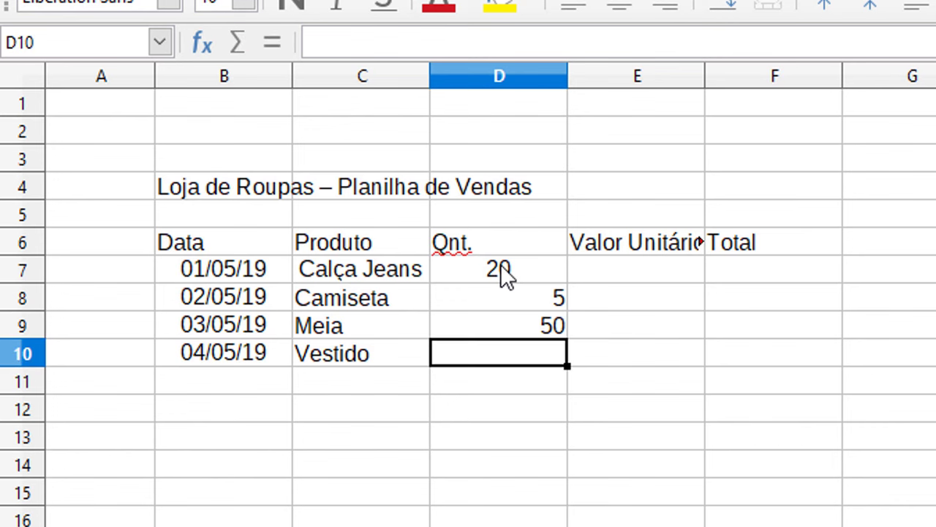
{"action": "type", "text": "15"}
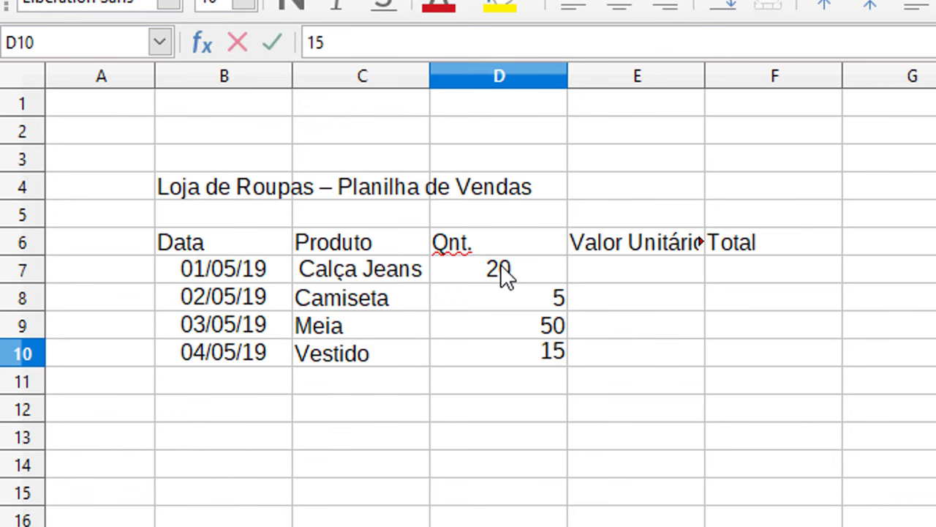
{"action": "left_click", "coordinate": [637, 465]}
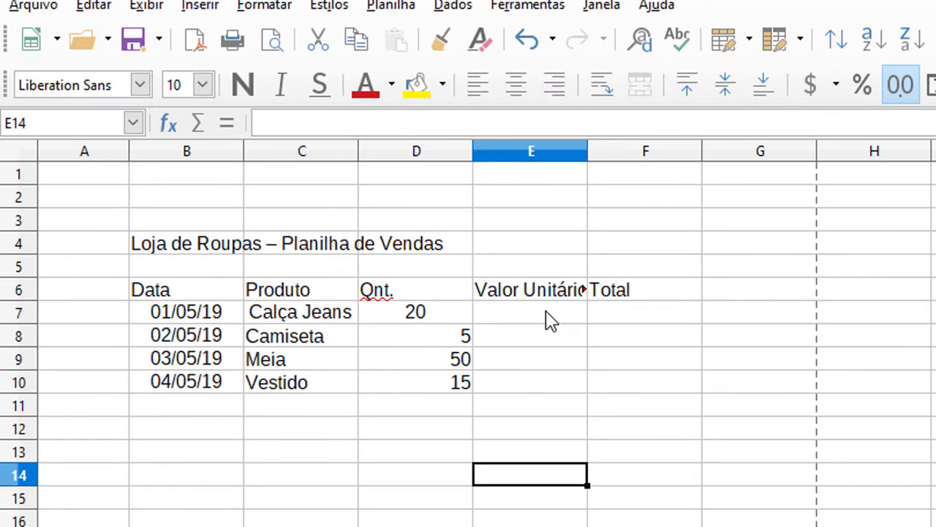
Step: Enter unit prices 300, 49,90, 19,90 and 358 in E7:E10
{"action": "left_click", "coordinate": [550, 320]}
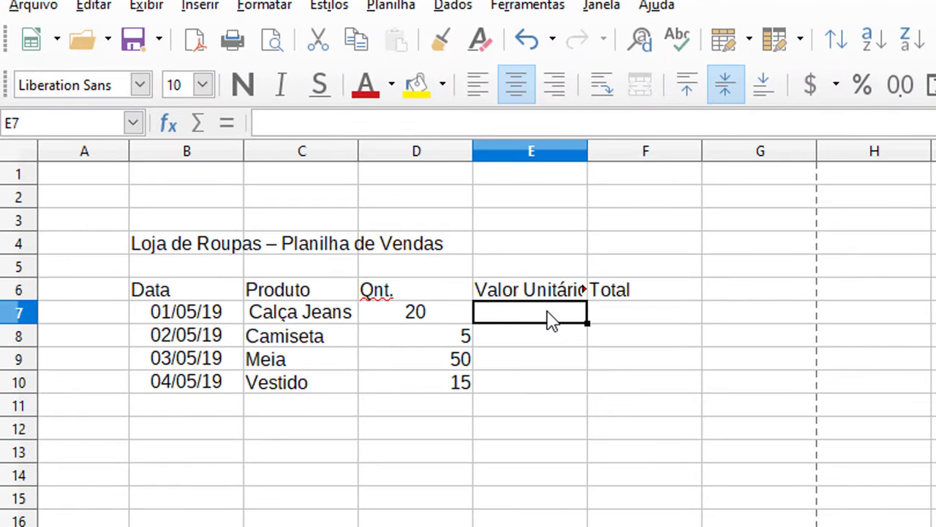
{"action": "type", "text": "300"}
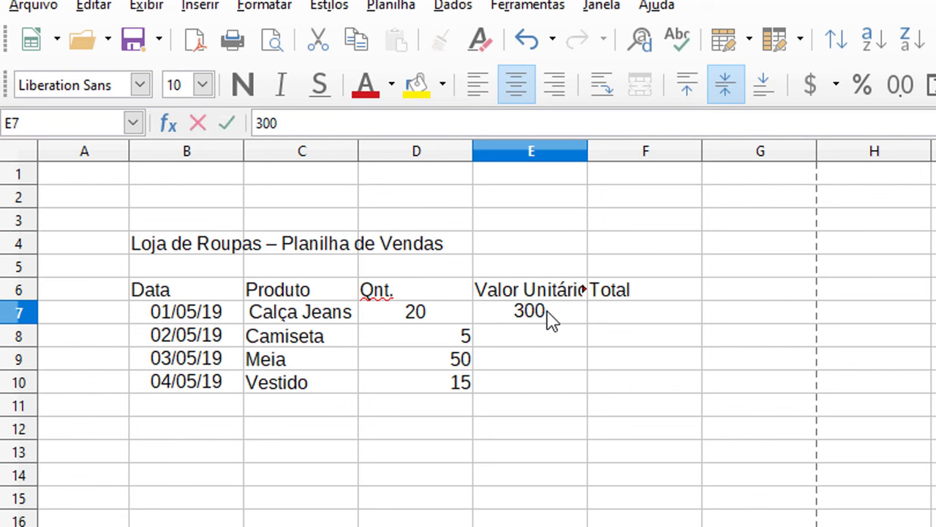
{"action": "key", "text": "Return"}
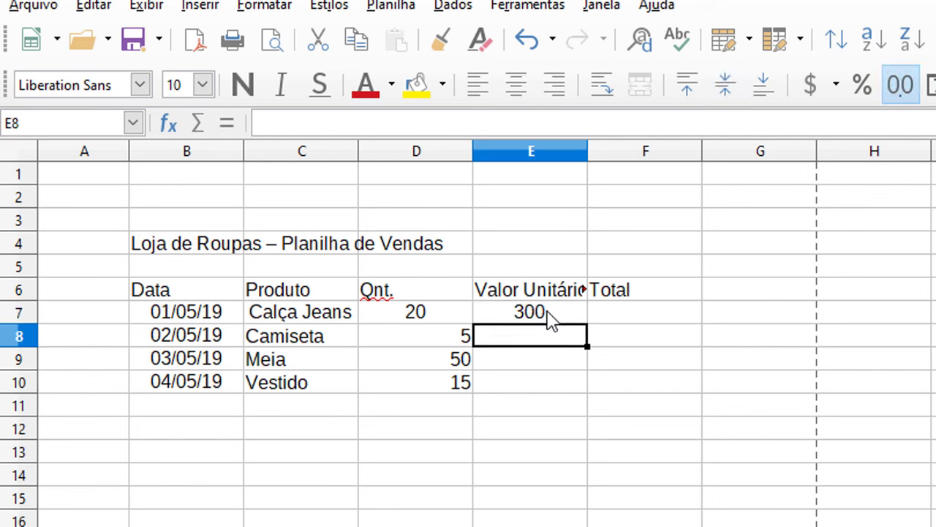
{"action": "type", "text": "48"}
{"action": "key", "text": "BackSpace"}
{"action": "type", "text": "9"}
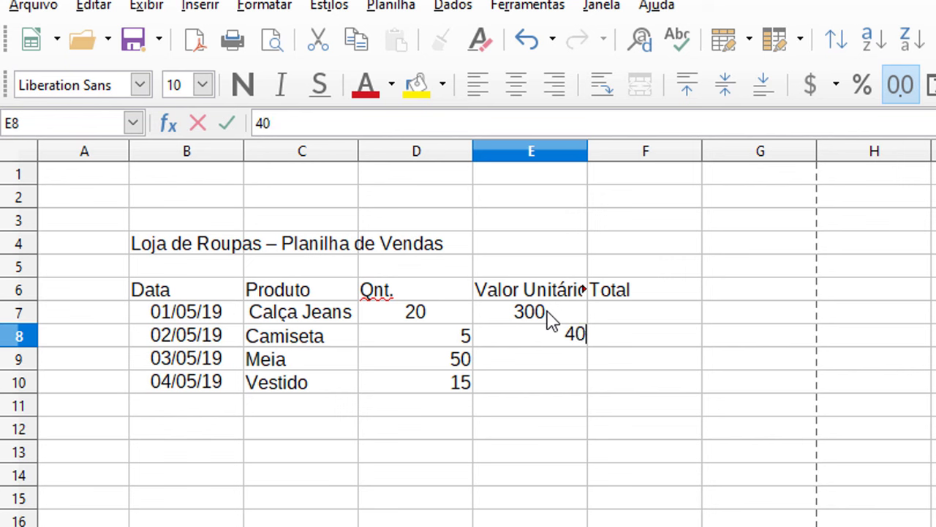
{"action": "type", "text": ",90"}
{"action": "key", "text": "Return"}
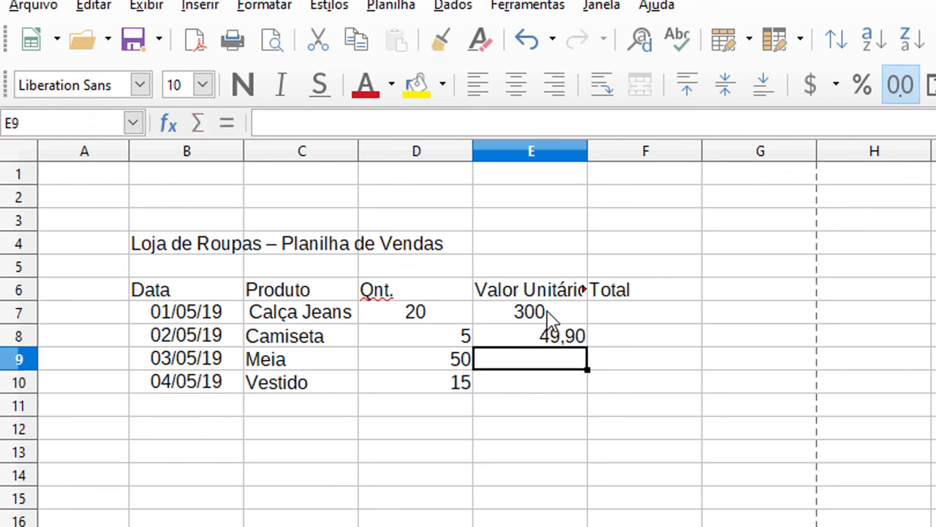
{"action": "type", "text": "19,90"}
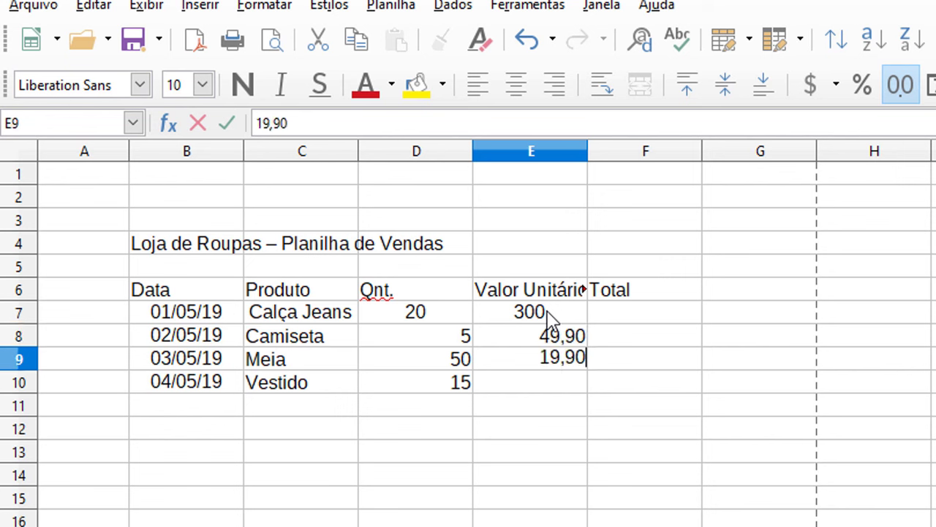
{"action": "key", "text": "Return"}
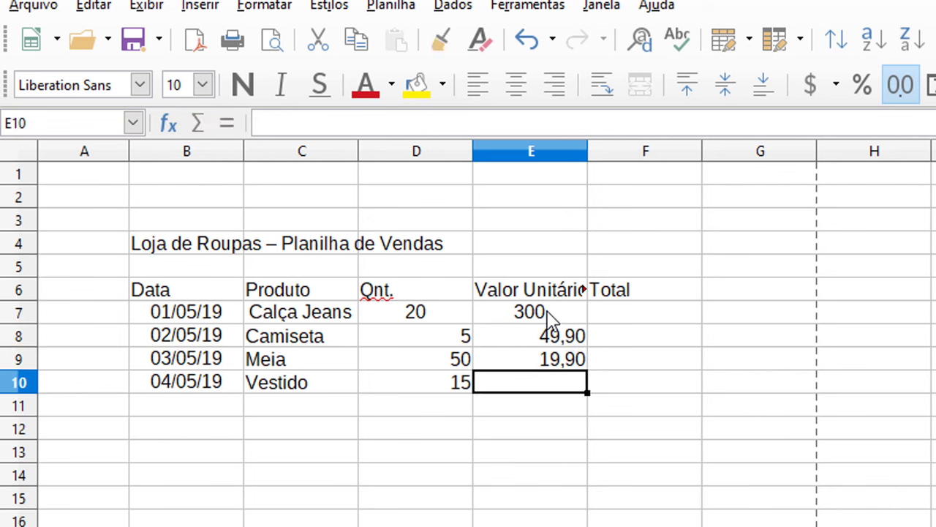
{"action": "type", "text": "358"}
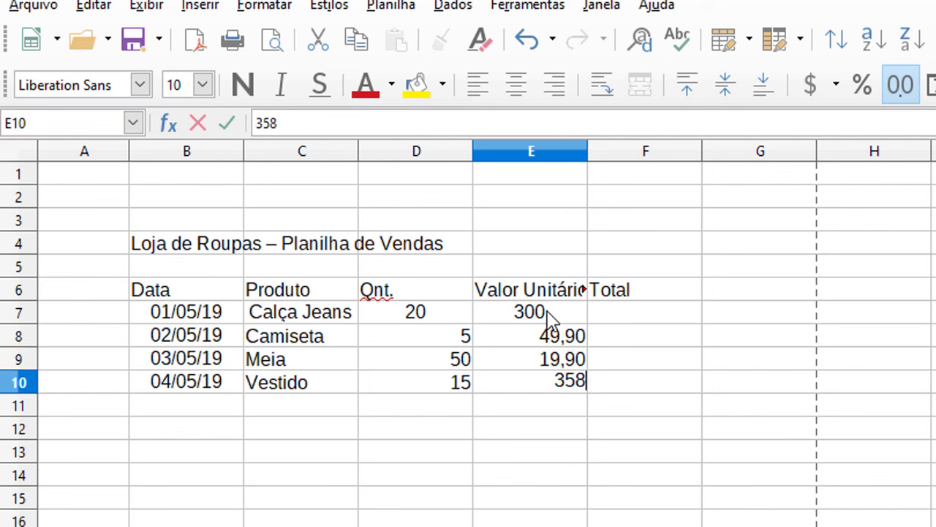
{"action": "key", "text": "Return"}
{"action": "left_click", "coordinate": [549, 315]}
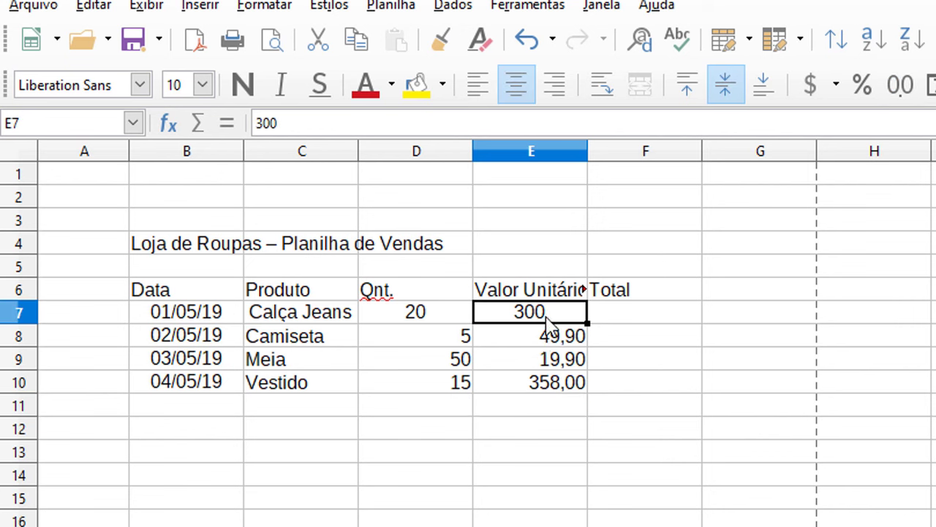
{"action": "left_click_drag", "start_coordinate": [570, 339], "coordinate": [575, 387]}
{"action": "key", "text": "Down"}
{"action": "key", "text": "Down"}
{"action": "left_click", "coordinate": [551, 311]}
{"action": "left_click_drag", "start_coordinate": [561, 335], "coordinate": [564, 385]}
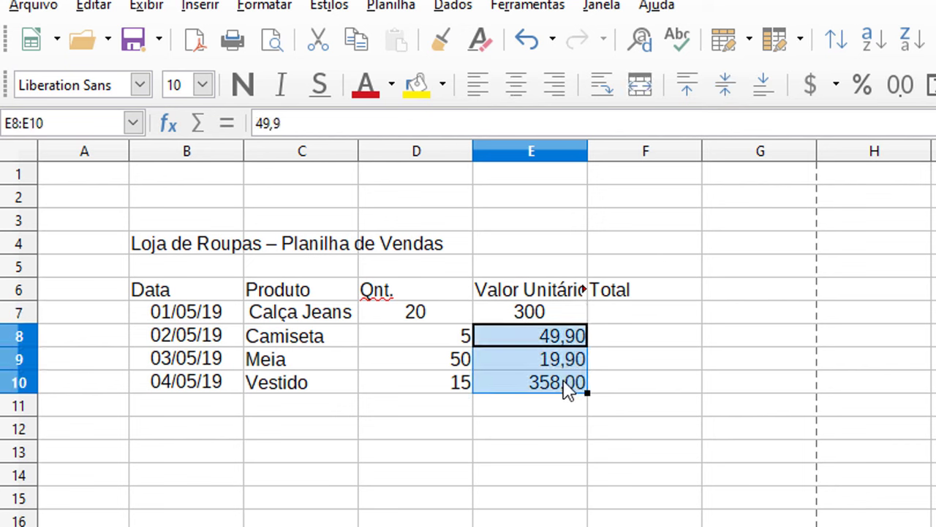
{"action": "left_click", "coordinate": [569, 430]}
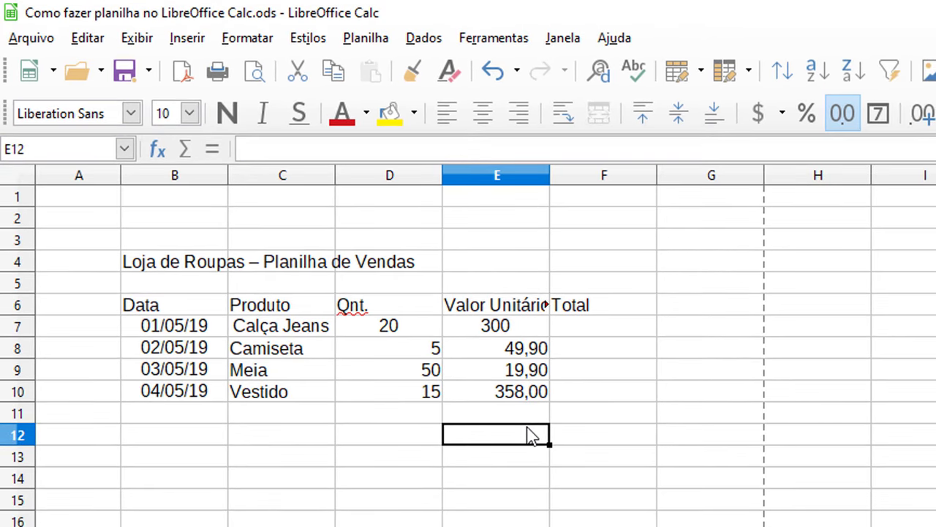
Step: Centre the B6:F6 headers and make them uppercase, bold and size 12
{"action": "left_click", "coordinate": [146, 307]}
{"action": "left_click_drag", "start_coordinate": [147, 307], "coordinate": [604, 305]}
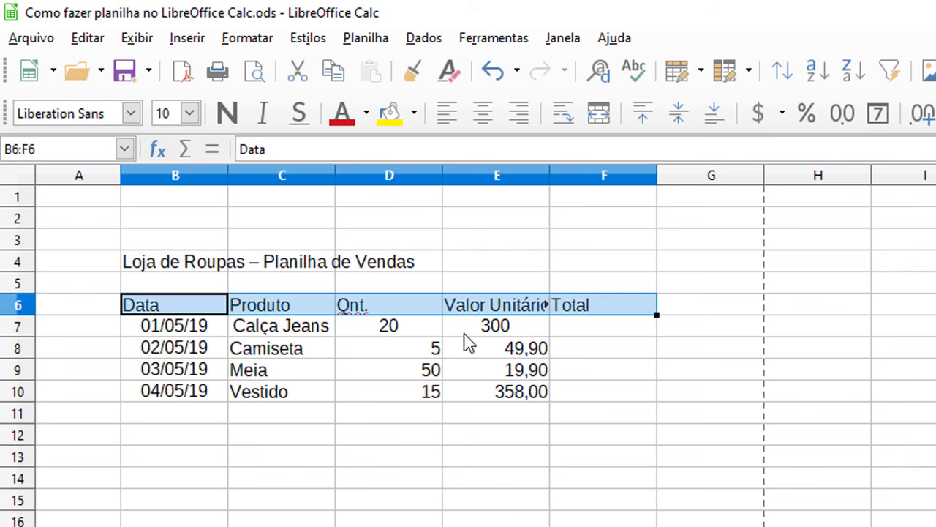
{"action": "key", "text": "ctrl+z"}
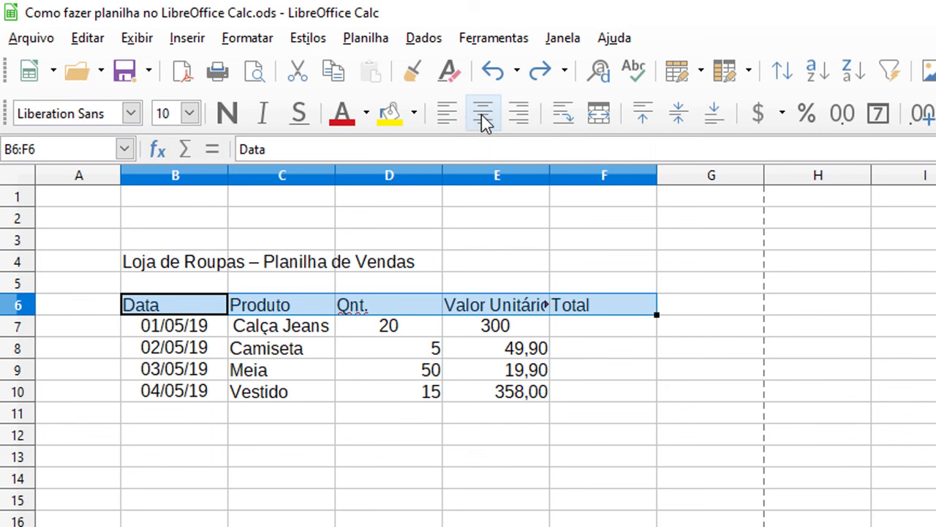
{"action": "left_click", "coordinate": [483, 117]}
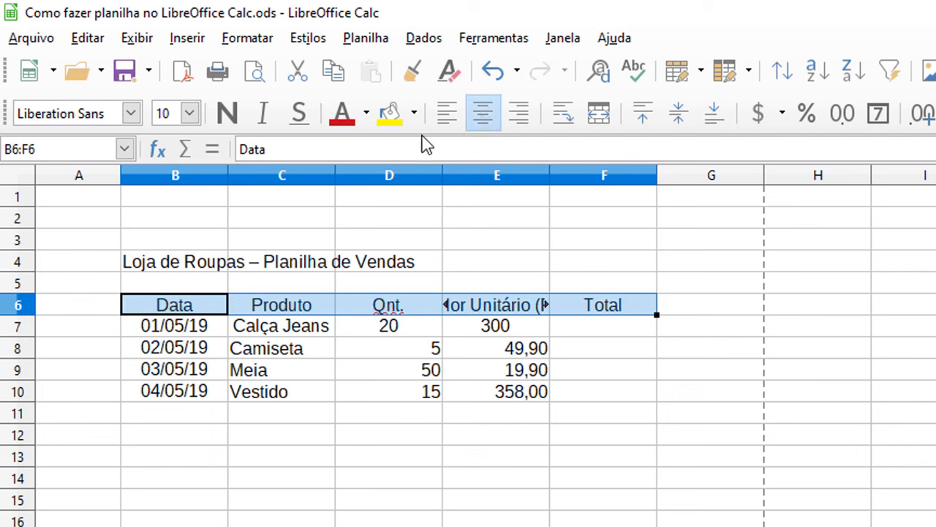
{"action": "left_click", "coordinate": [247, 38]}
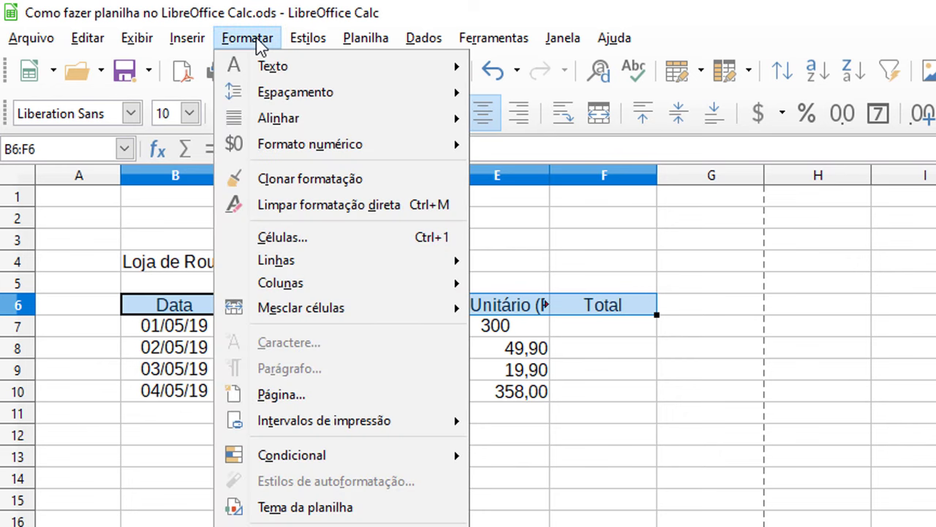
{"action": "mouse_move", "coordinate": [272, 66]}
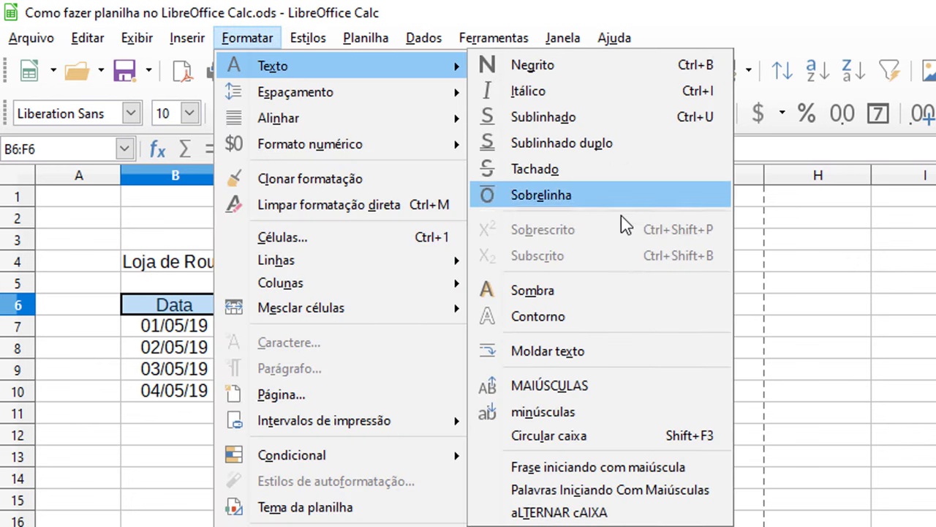
{"action": "left_click", "coordinate": [628, 388]}
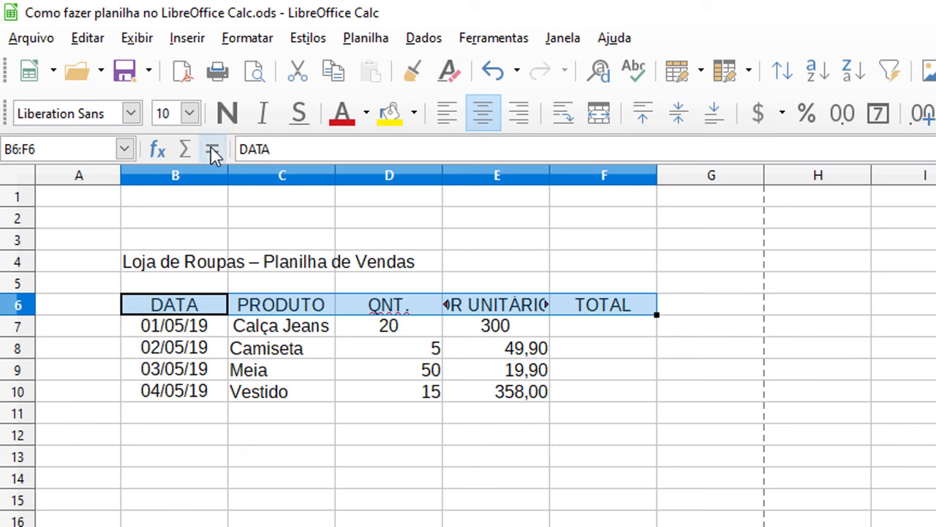
{"action": "left_click", "coordinate": [189, 114]}
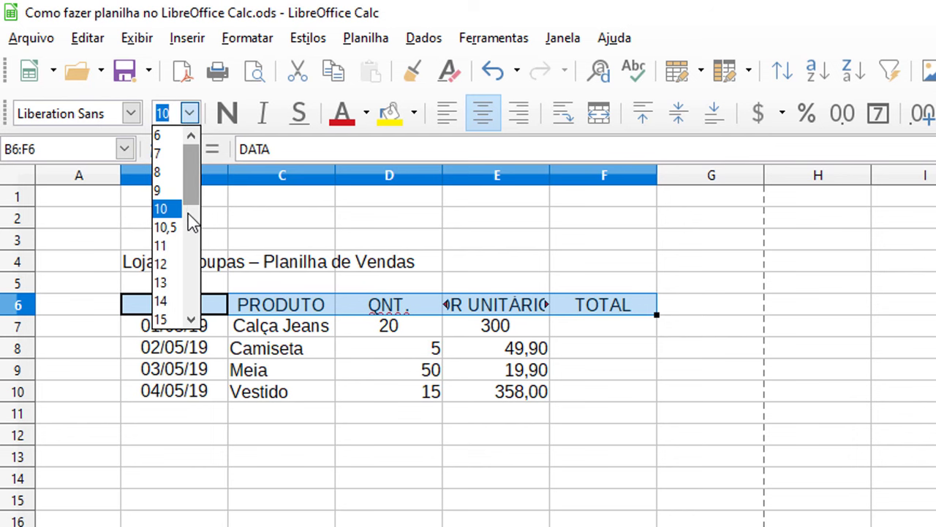
{"action": "left_click", "coordinate": [173, 262]}
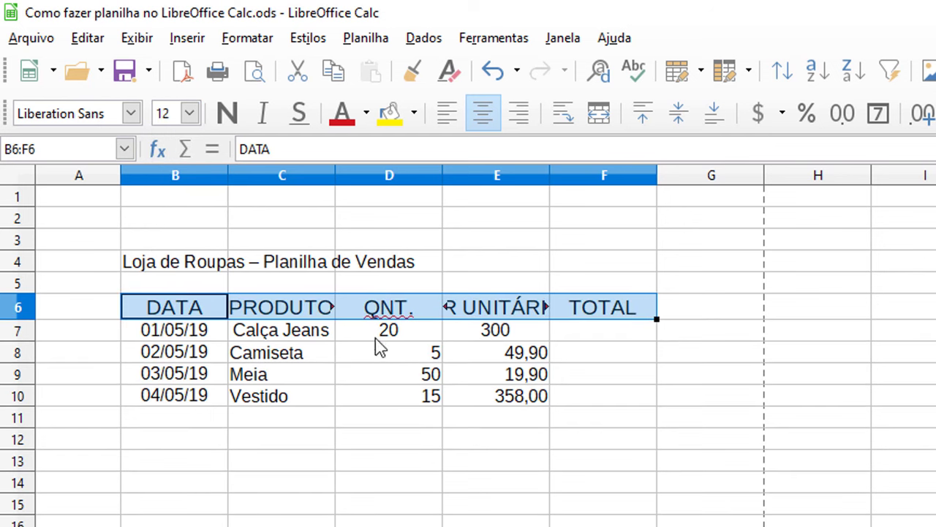
{"action": "left_click", "coordinate": [227, 117]}
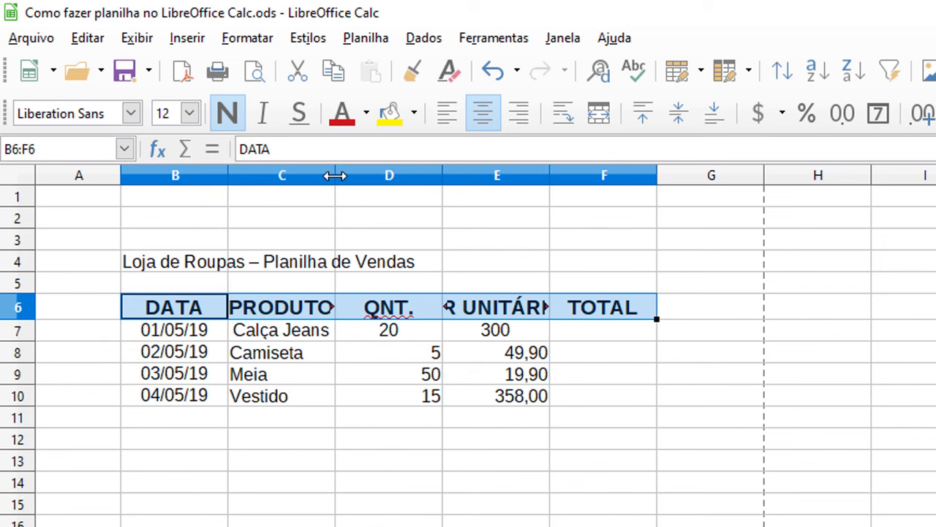
Step: Widen column C for PRODUTO, then narrow column E below the VALOR UNITÁRIO (R$) heading width
{"action": "double_click", "coordinate": [334, 176]}
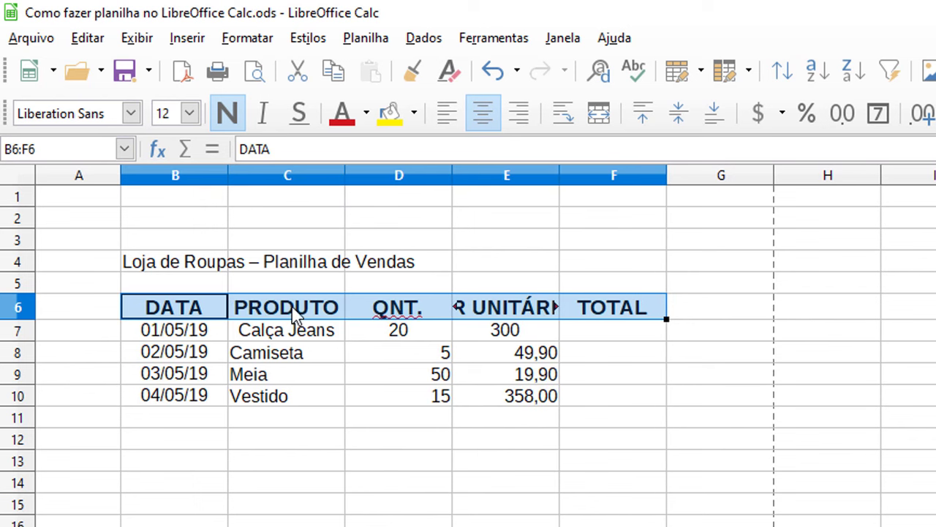
{"action": "left_click_drag", "start_coordinate": [346, 174], "coordinate": [515, 174]}
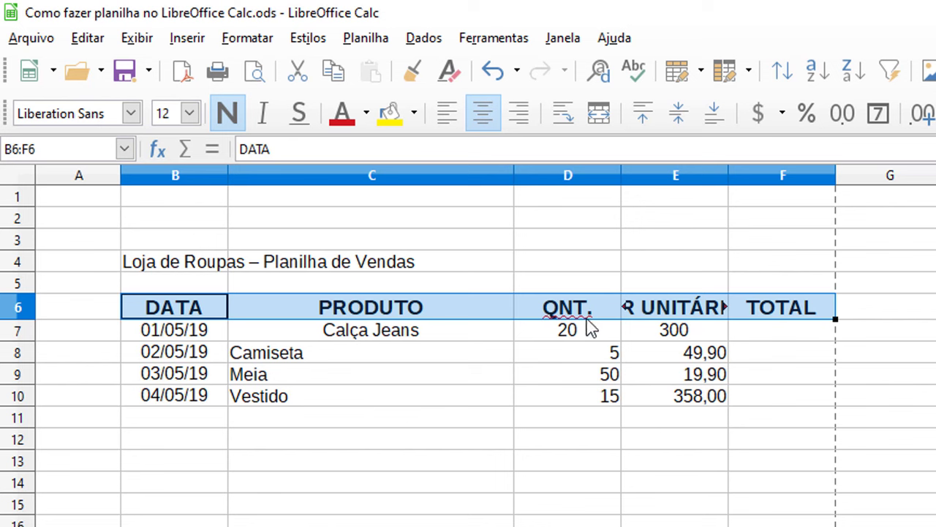
{"action": "double_click", "coordinate": [728, 174]}
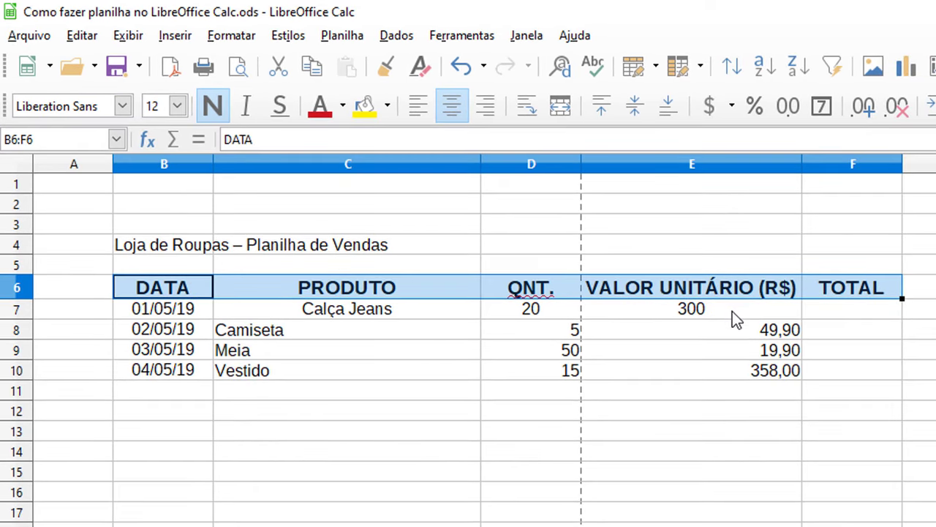
{"action": "left_click_drag", "start_coordinate": [733, 311], "coordinate": [733, 364]}
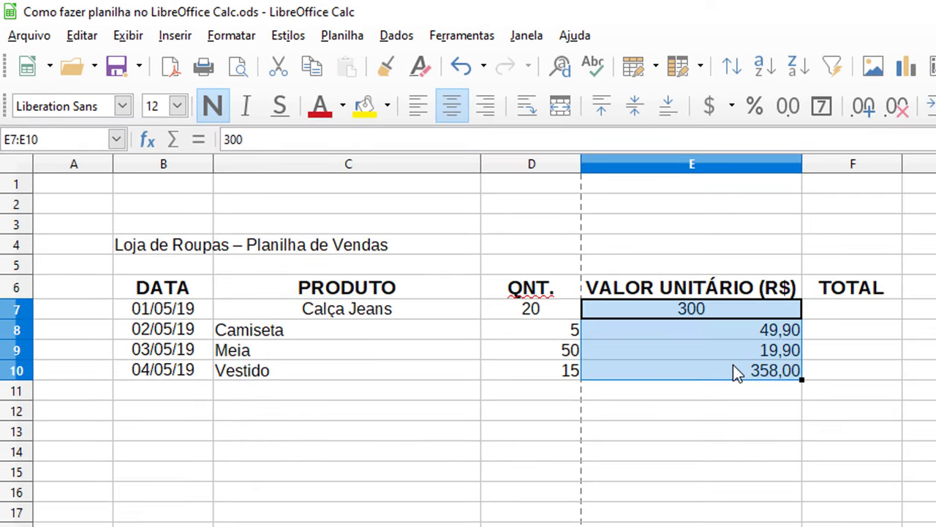
{"action": "left_click", "coordinate": [630, 293]}
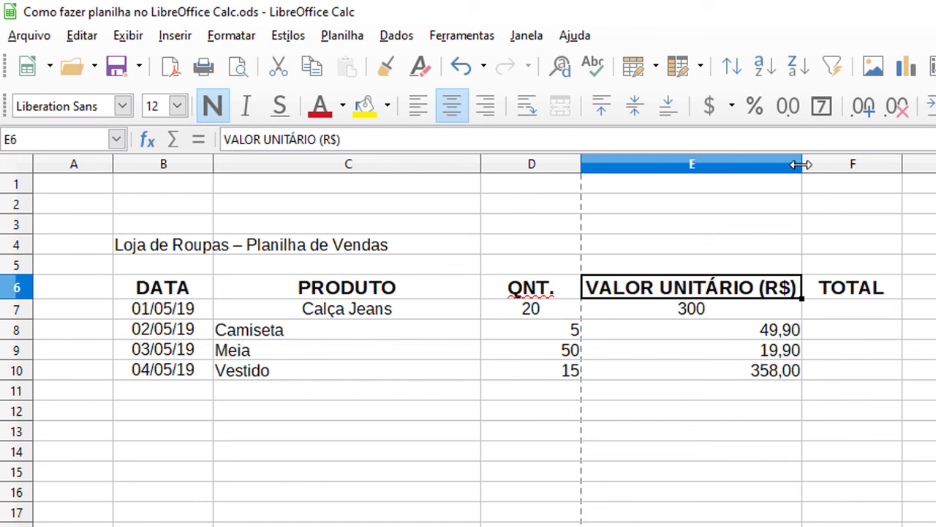
{"action": "left_click_drag", "start_coordinate": [801, 165], "coordinate": [723, 165]}
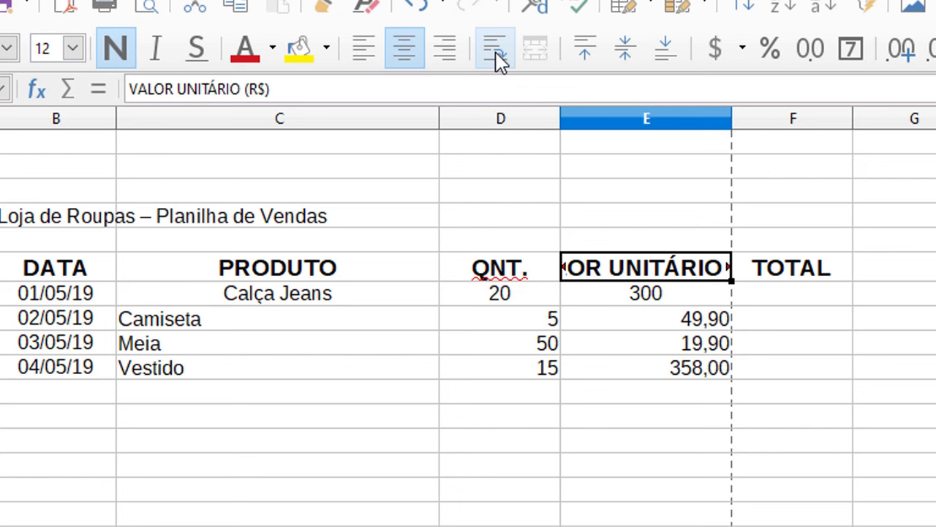
Step: Wrap text in E6, narrow column E, heighten row 6 and vertically centre headings B6:F6
{"action": "left_click", "coordinate": [496, 59]}
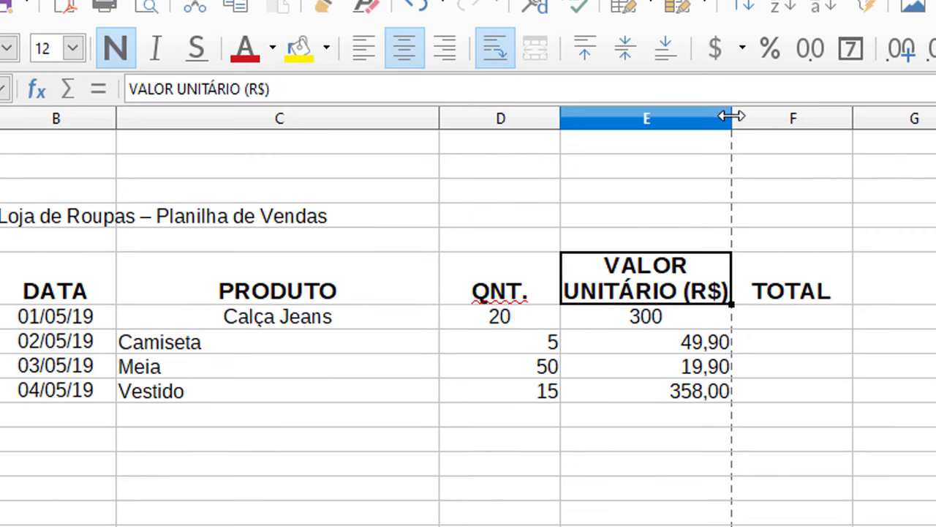
{"action": "left_click_drag", "start_coordinate": [732, 116], "coordinate": [692, 117]}
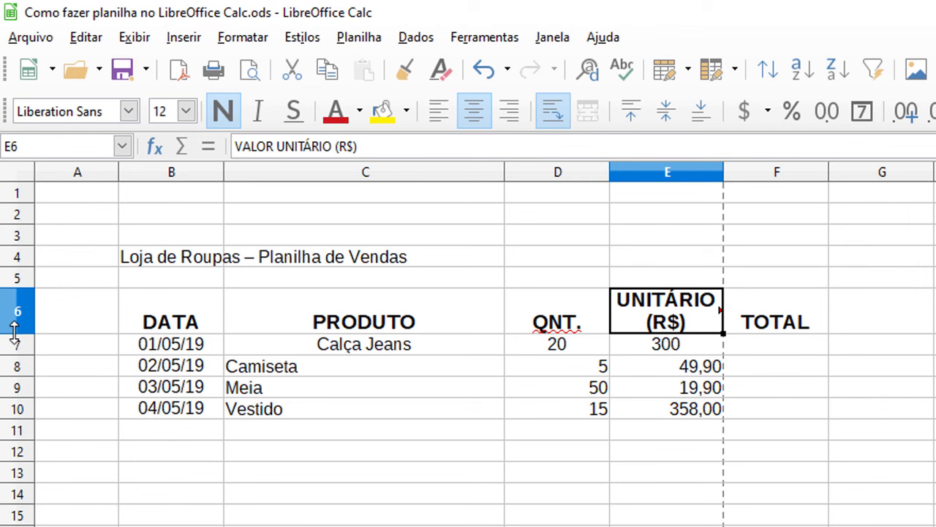
{"action": "left_click_drag", "start_coordinate": [14, 331], "coordinate": [15, 354]}
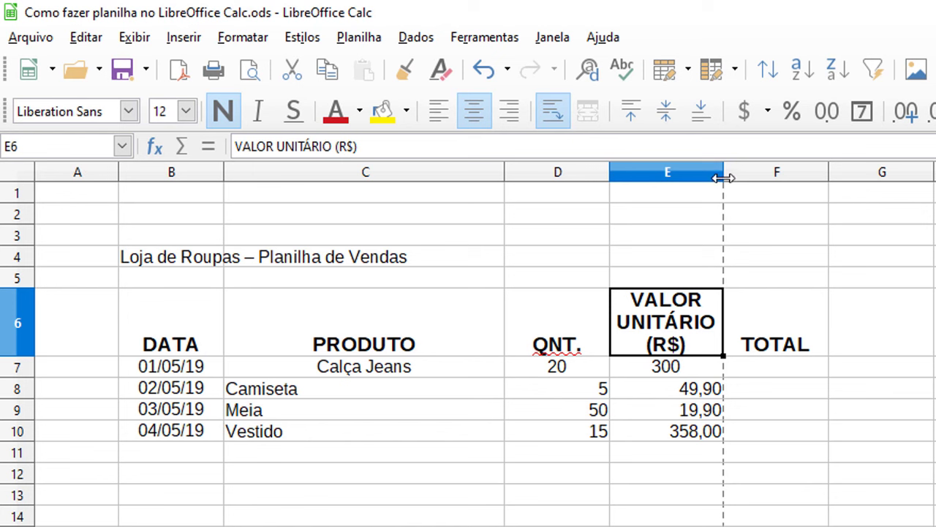
{"action": "left_click", "coordinate": [170, 322]}
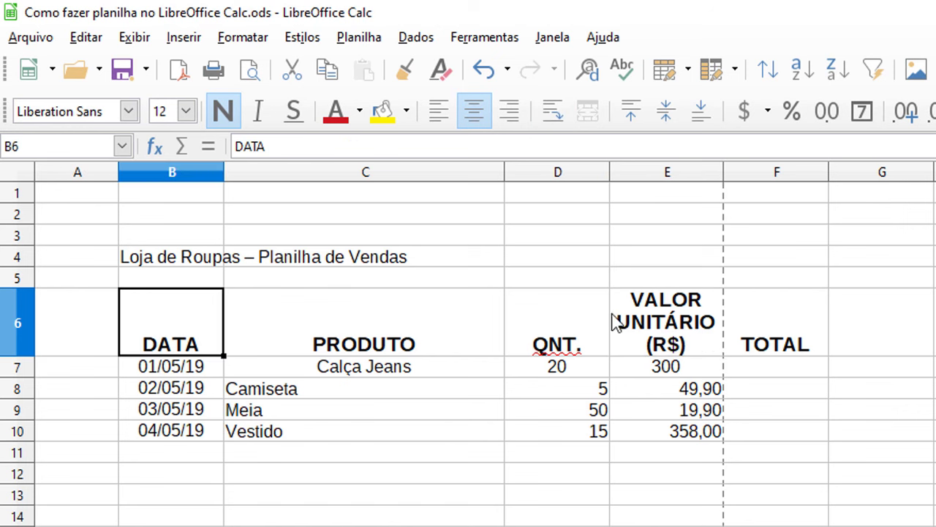
{"action": "left_click_drag", "start_coordinate": [171, 328], "coordinate": [764, 335]}
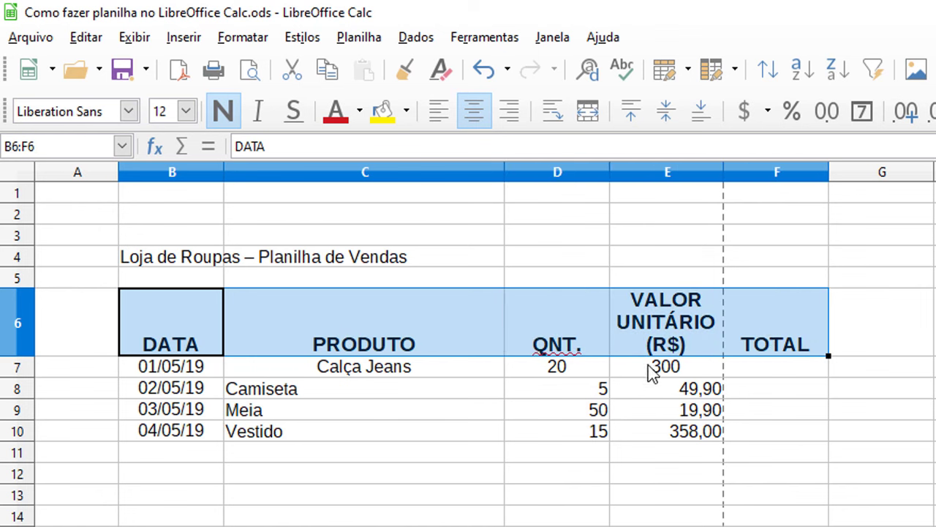
{"action": "left_click", "coordinate": [672, 124]}
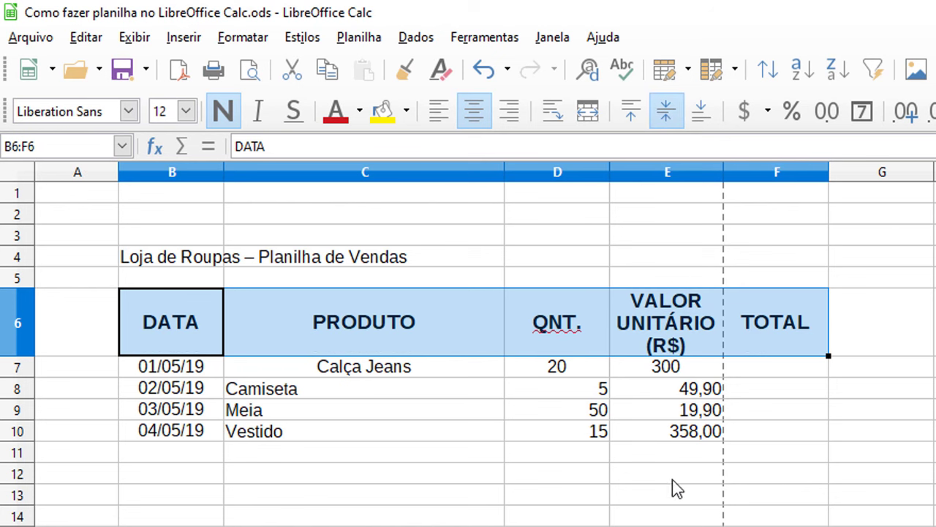
{"action": "left_click_drag", "start_coordinate": [26, 358], "coordinate": [27, 372]}
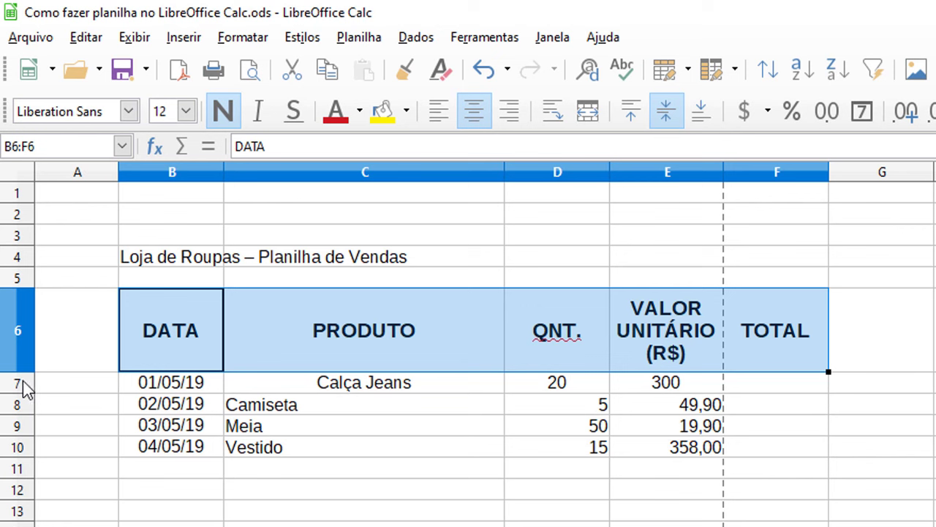
{"action": "left_click", "coordinate": [166, 390]}
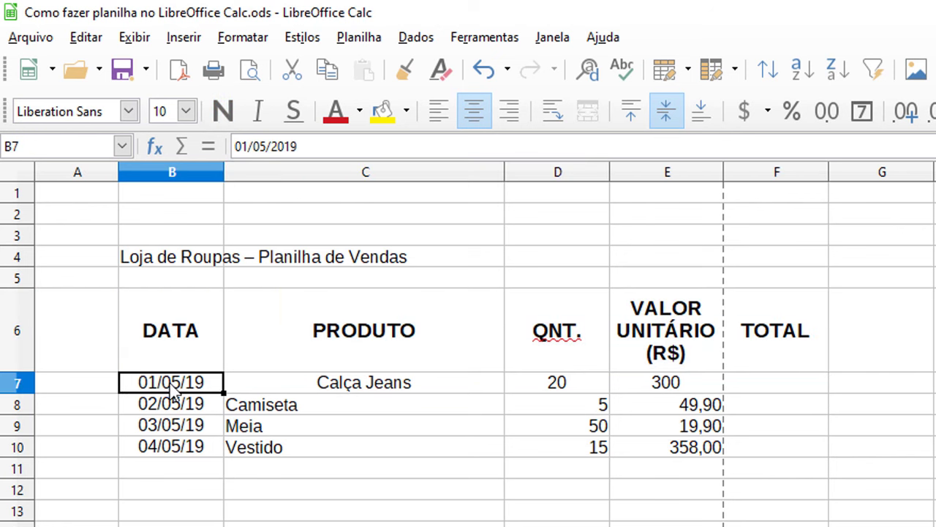
{"action": "left_click_drag", "start_coordinate": [176, 388], "coordinate": [176, 445]}
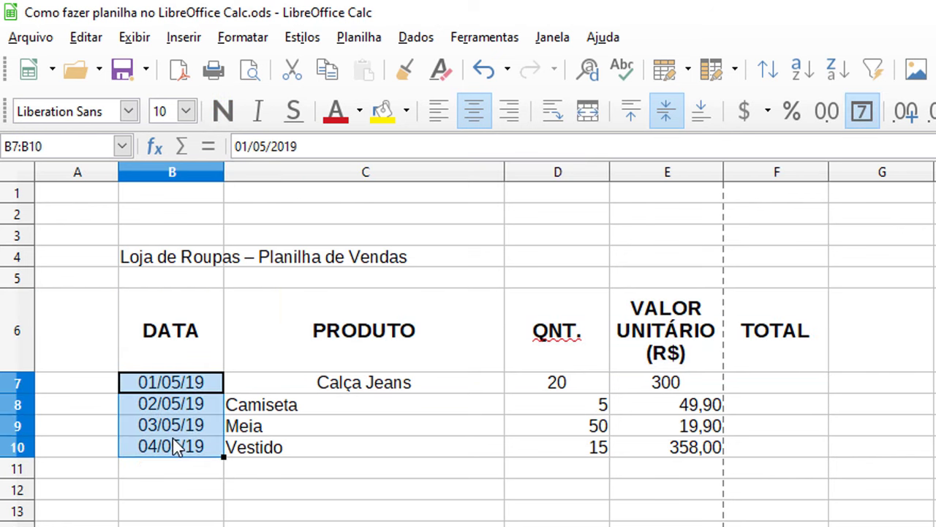
{"action": "left_click", "coordinate": [440, 116]}
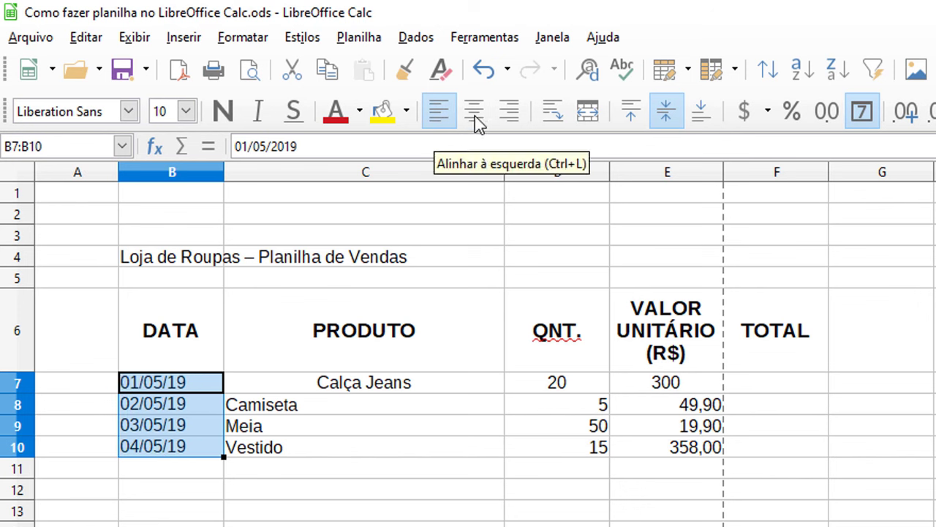
{"action": "left_click", "coordinate": [504, 117]}
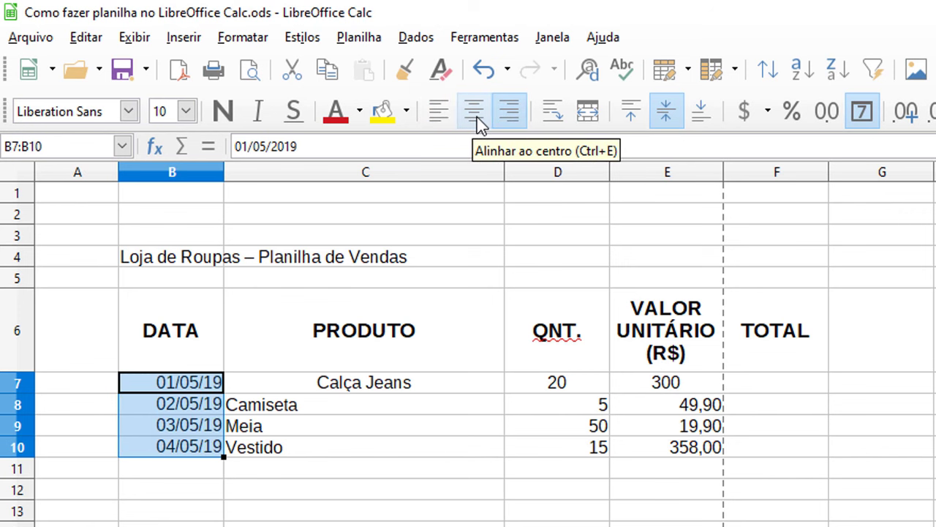
{"action": "left_click", "coordinate": [476, 117]}
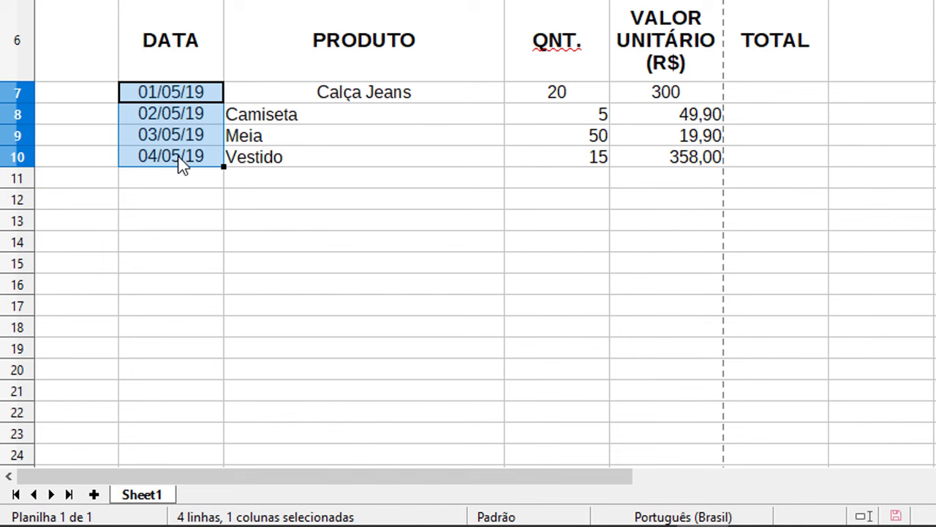
{"action": "right_click", "coordinate": [181, 166]}
{"action": "right_click", "coordinate": [209, 156]}
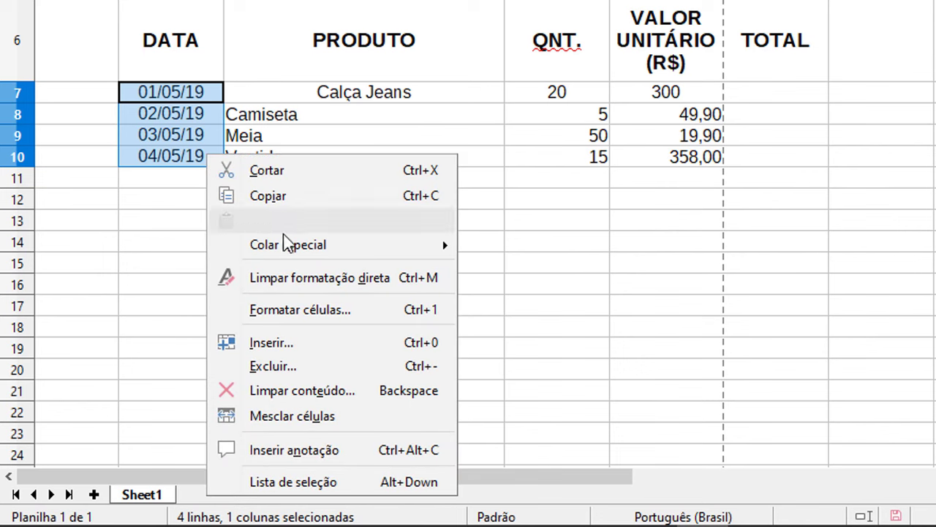
{"action": "left_click", "coordinate": [295, 310]}
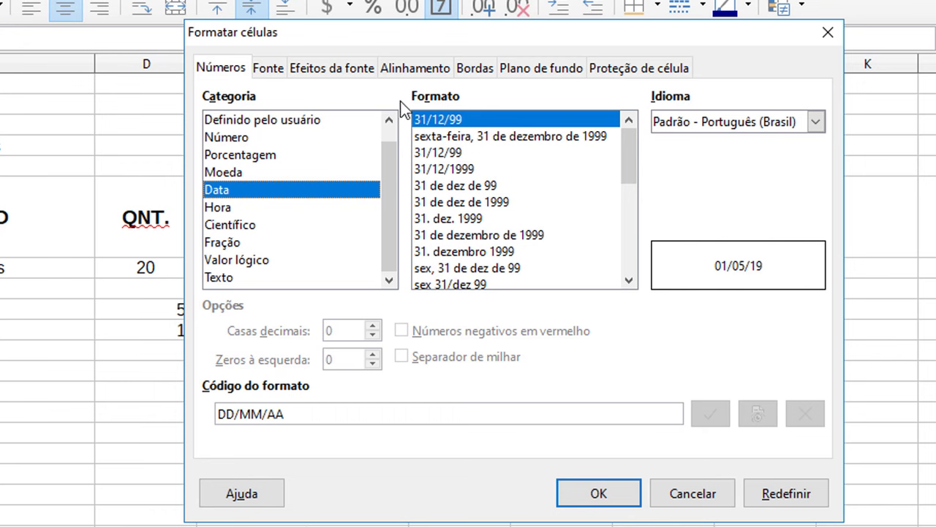
{"action": "left_click", "coordinate": [693, 493]}
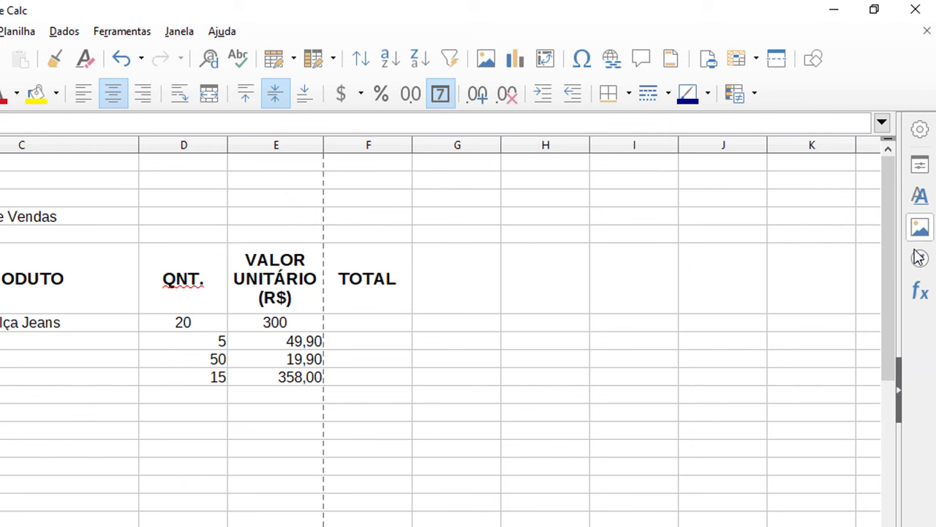
Step: Show the sidebar's Properties deck with the Number Format section expanded for the dates
{"action": "left_click", "coordinate": [901, 401]}
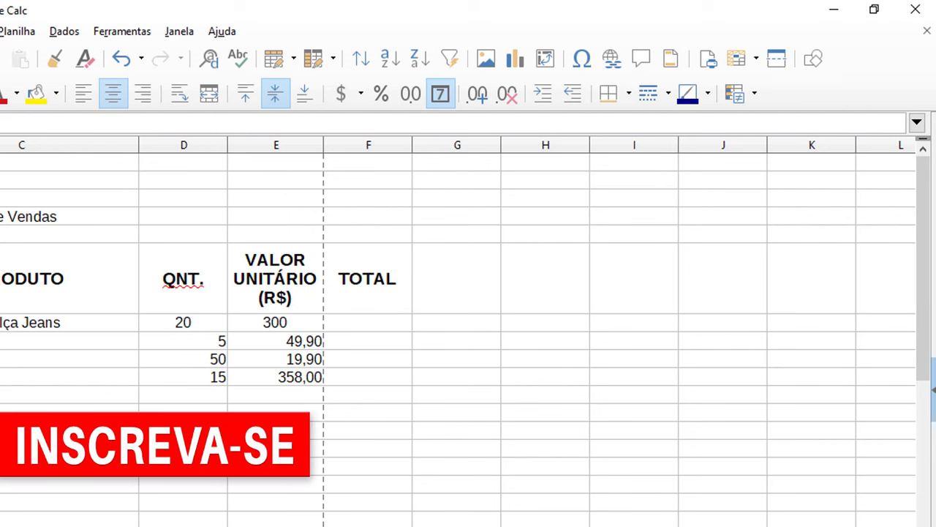
{"action": "left_click", "coordinate": [928, 422]}
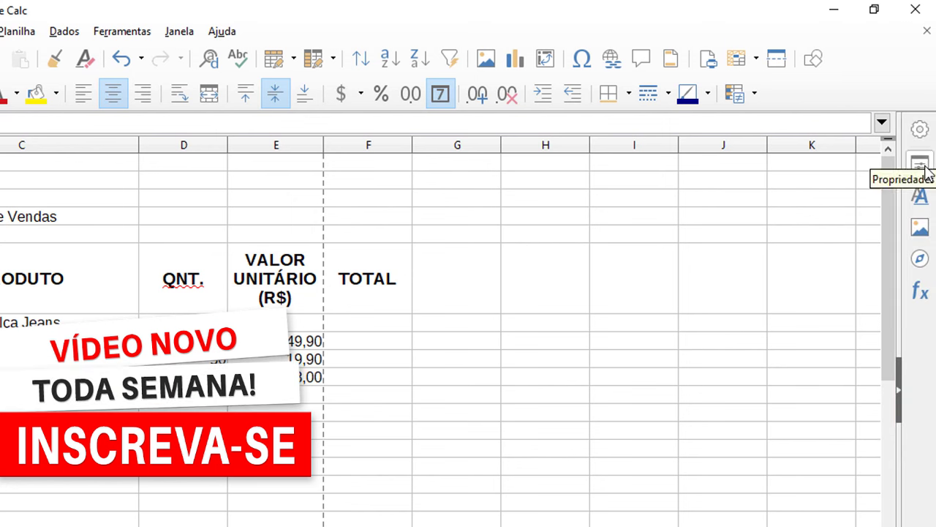
{"action": "left_click", "coordinate": [923, 165]}
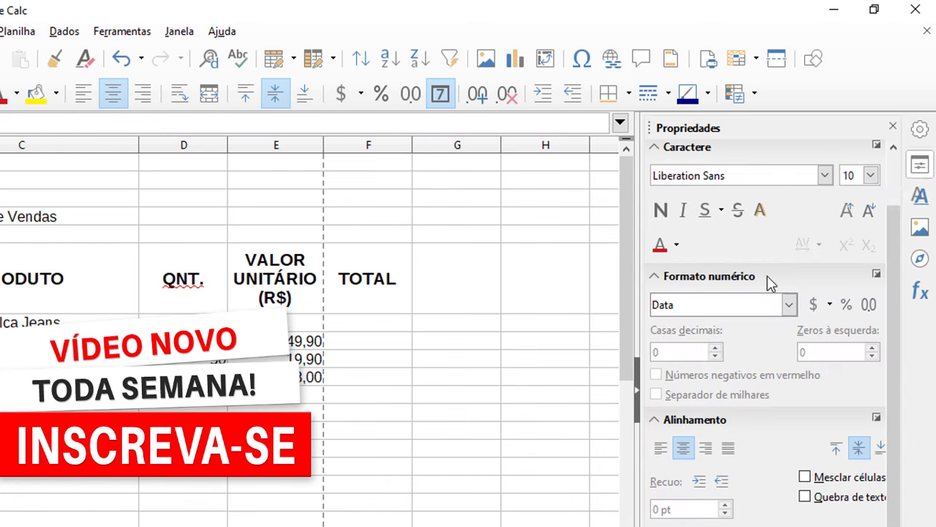
{"action": "left_click", "coordinate": [655, 278]}
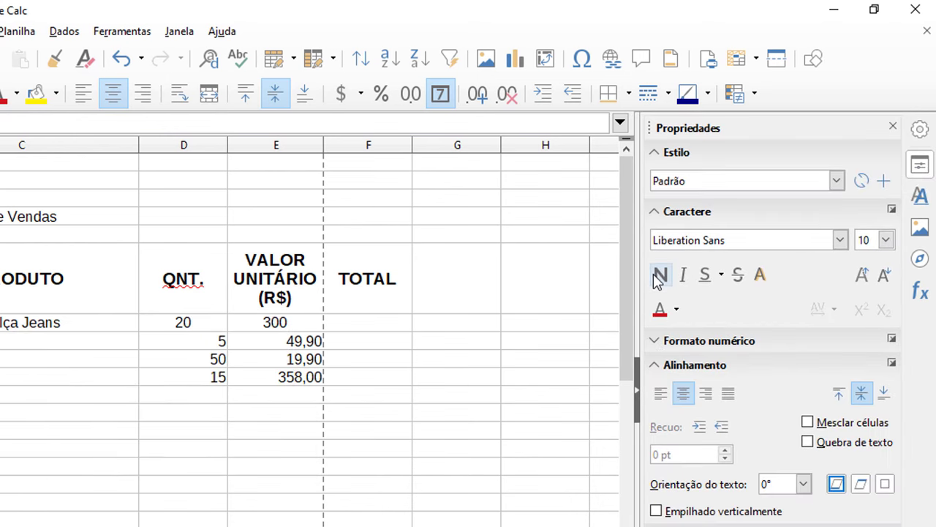
{"action": "left_click", "coordinate": [656, 341]}
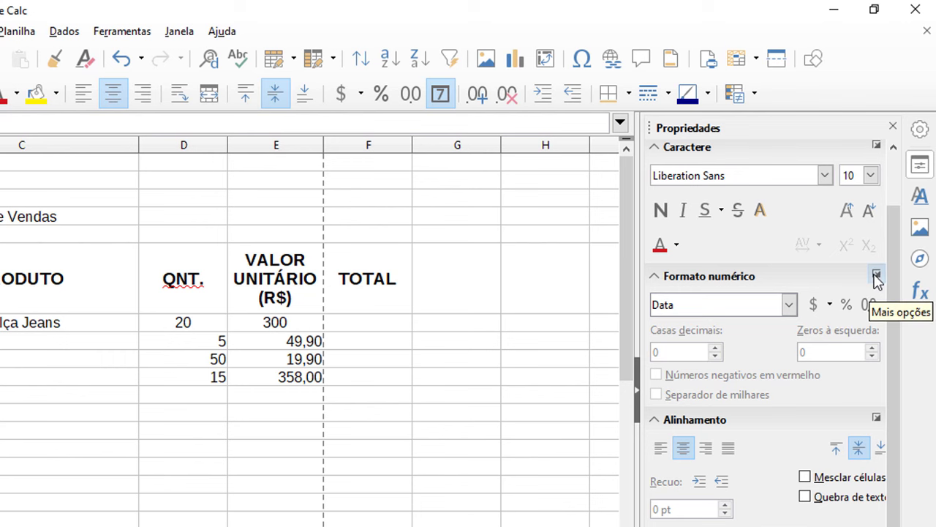
{"action": "left_click", "coordinate": [876, 275]}
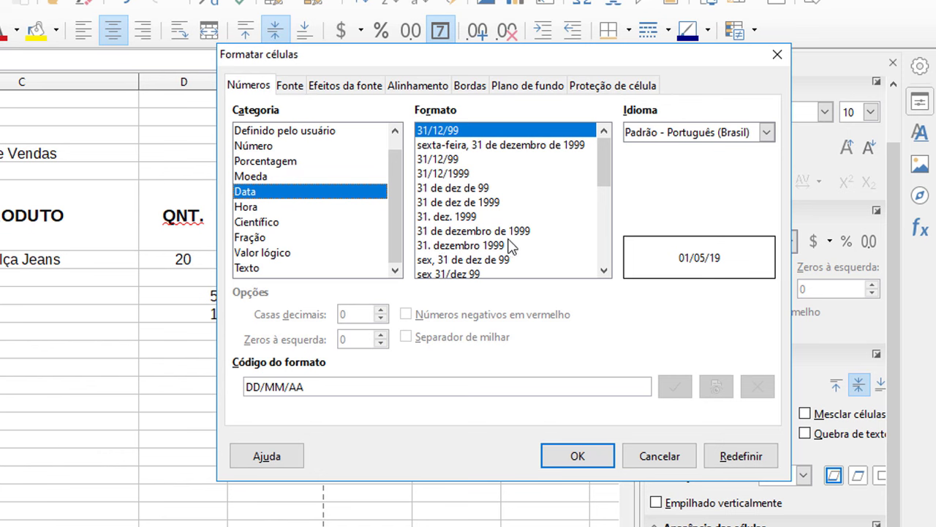
{"action": "scroll", "coordinate": [516, 249], "scroll_direction": "down", "scroll_amount": 4}
{"action": "left_click", "coordinate": [475, 201]}
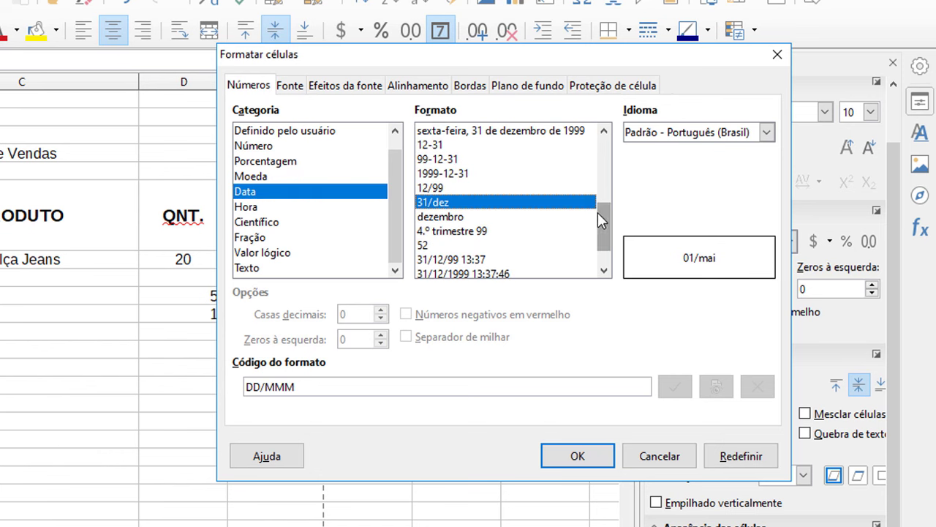
{"action": "left_click_drag", "start_coordinate": [599, 213], "coordinate": [602, 147]}
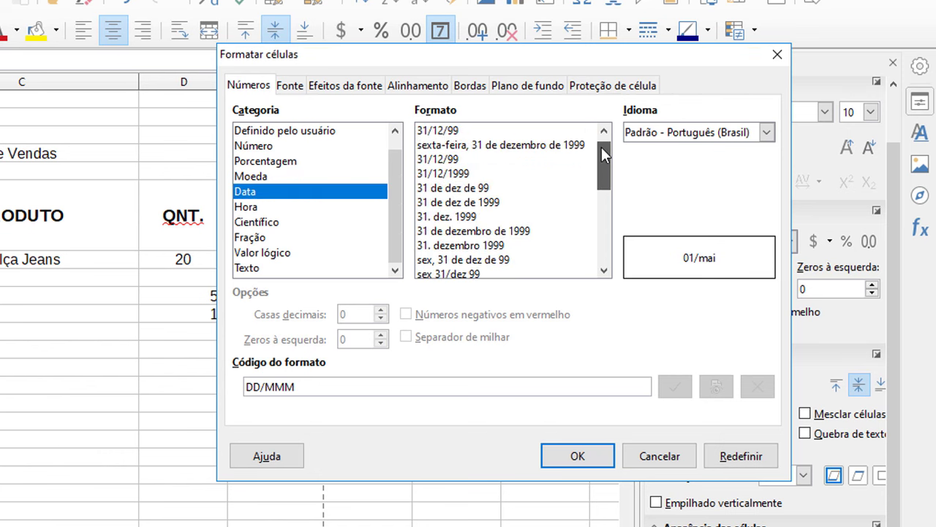
{"action": "left_click", "coordinate": [486, 132]}
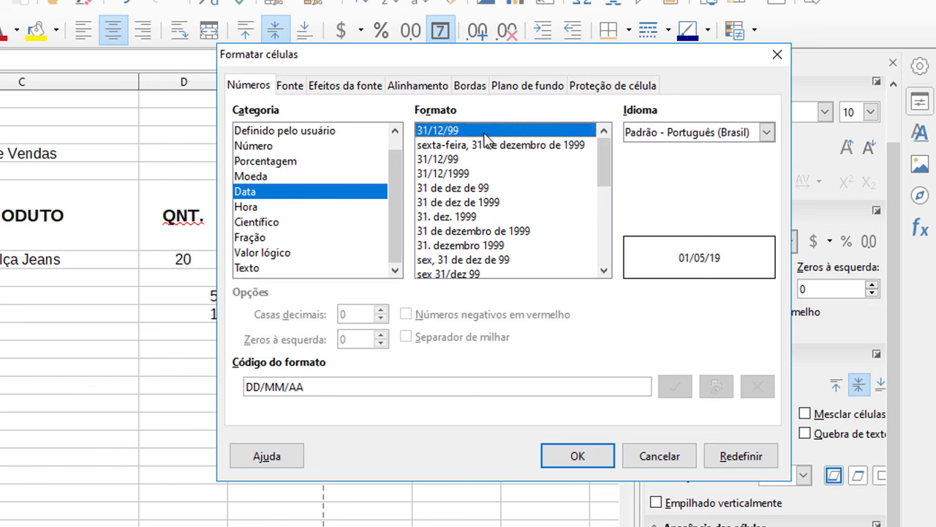
{"action": "left_click", "coordinate": [578, 457]}
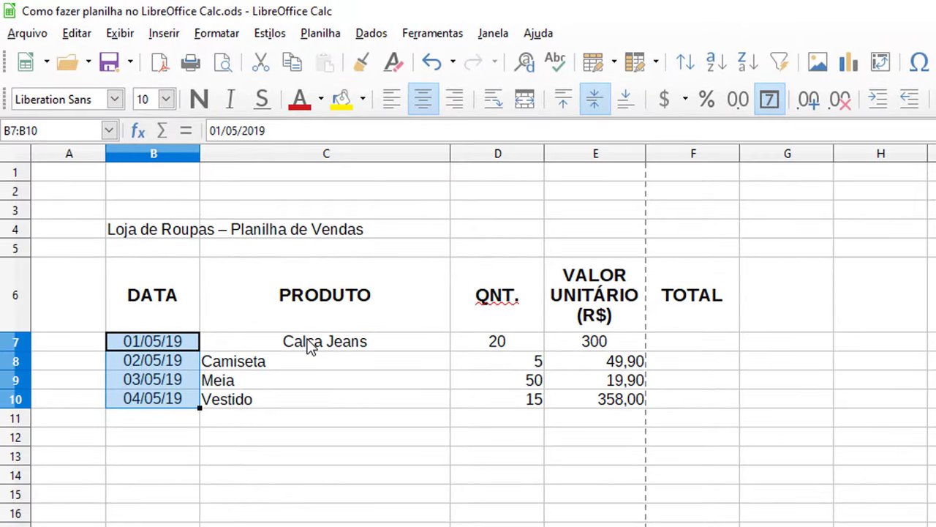
Step: Rename the C7 product to 'Calça Jeans Preta Número 40'
{"action": "left_click", "coordinate": [311, 347]}
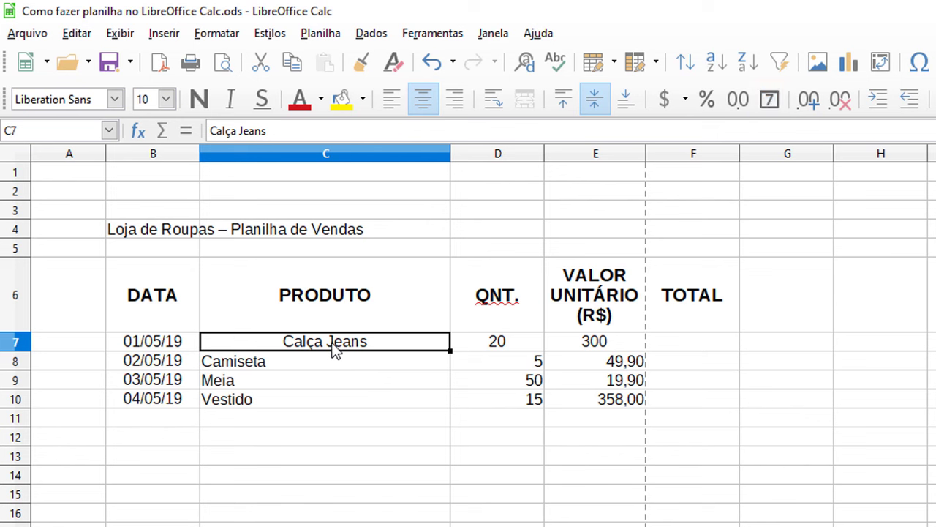
{"action": "double_click", "coordinate": [387, 350]}
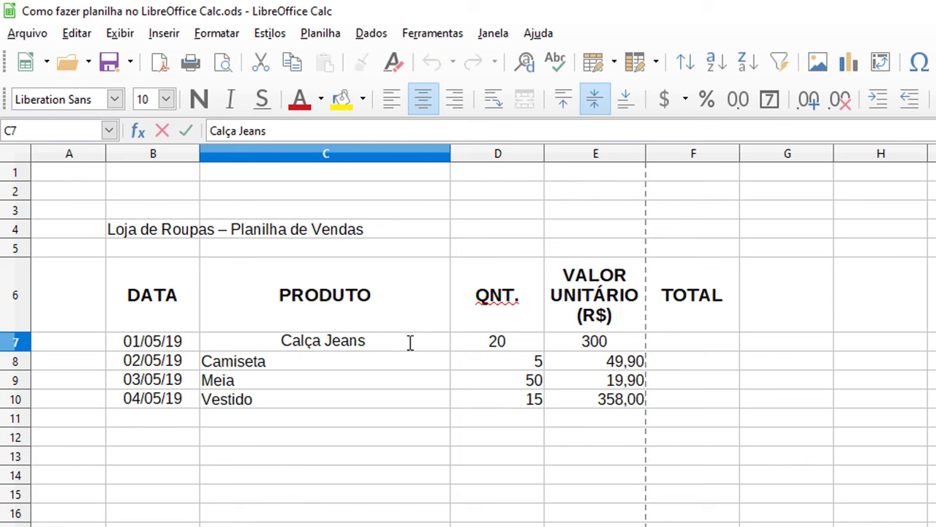
{"action": "type", "text": " Preta Num"}
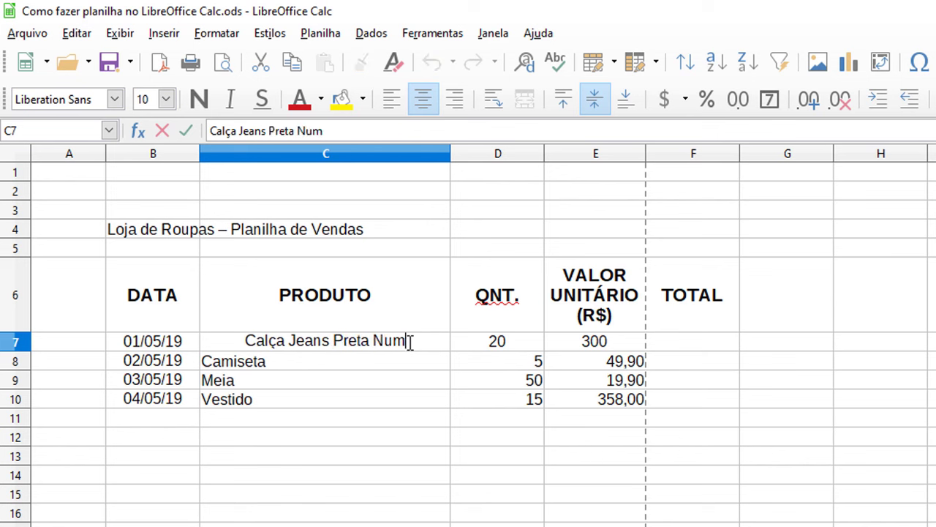
{"action": "key", "text": "BackSpace"}
{"action": "key", "text": "BackSpace"}
{"action": "type", "text": "úmero 40"}
{"action": "key", "text": "Return"}
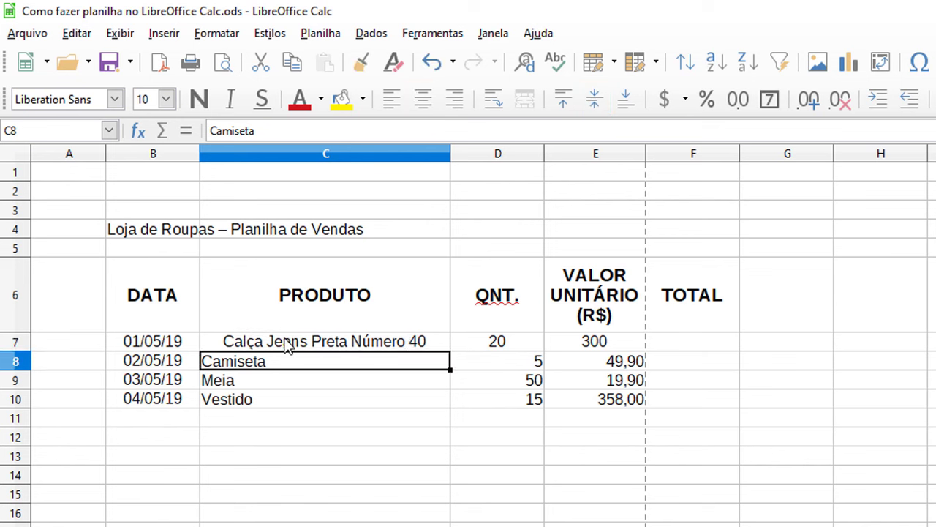
Step: Left-align and indent C7:C10, close the sidebar, and widen the DATA column
{"action": "left_click_drag", "start_coordinate": [287, 341], "coordinate": [290, 399]}
{"action": "left_click", "coordinate": [422, 101]}
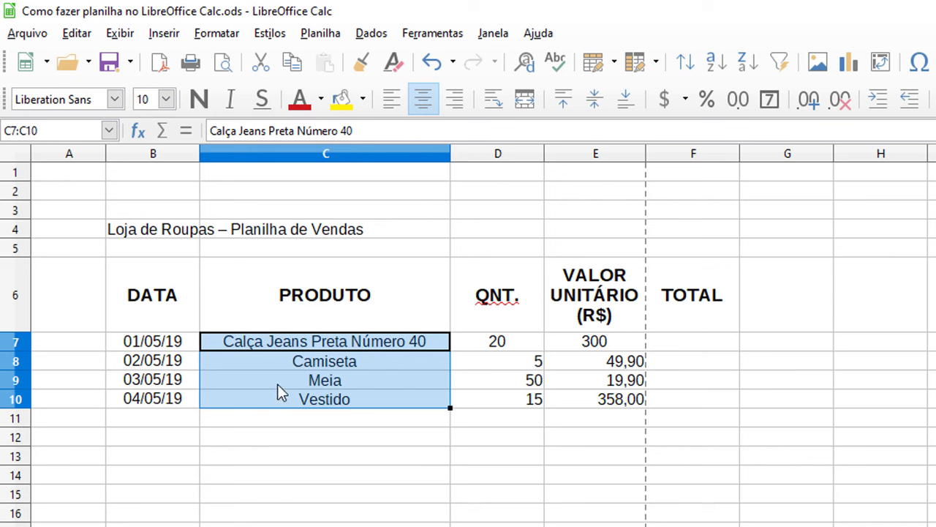
{"action": "left_click", "coordinate": [391, 102]}
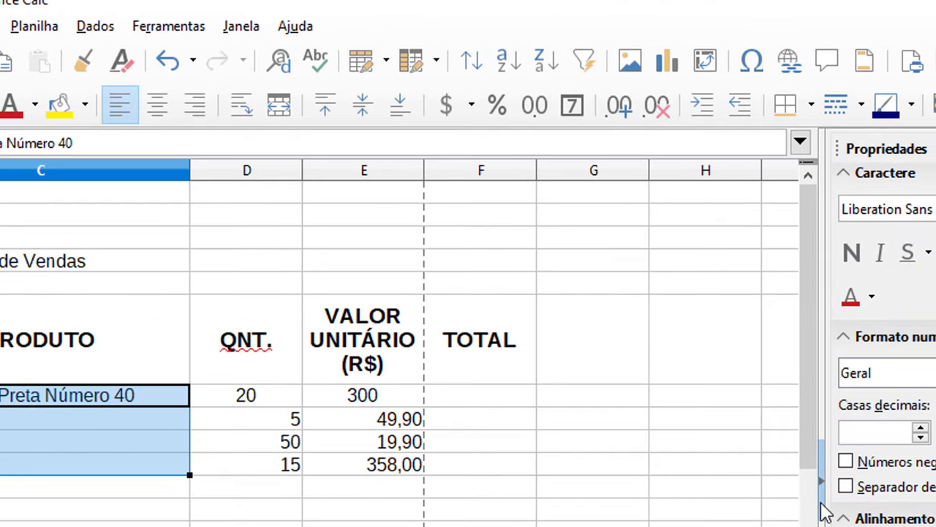
{"action": "left_click", "coordinate": [821, 503]}
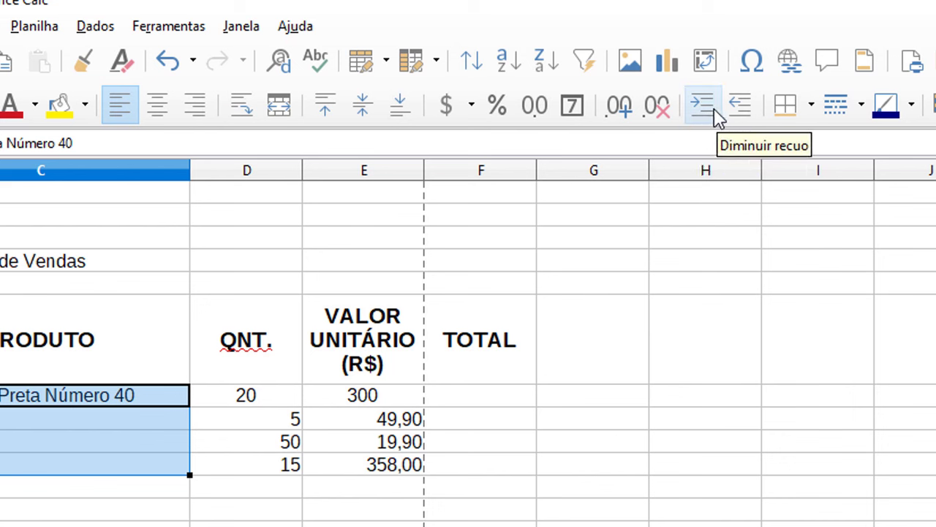
{"action": "left_click", "coordinate": [703, 114]}
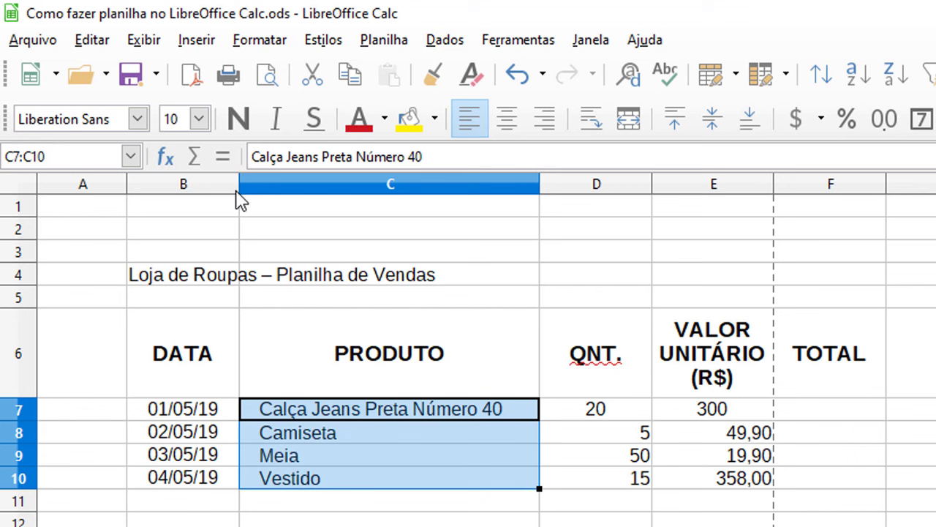
{"action": "left_click_drag", "start_coordinate": [239, 187], "coordinate": [260, 189]}
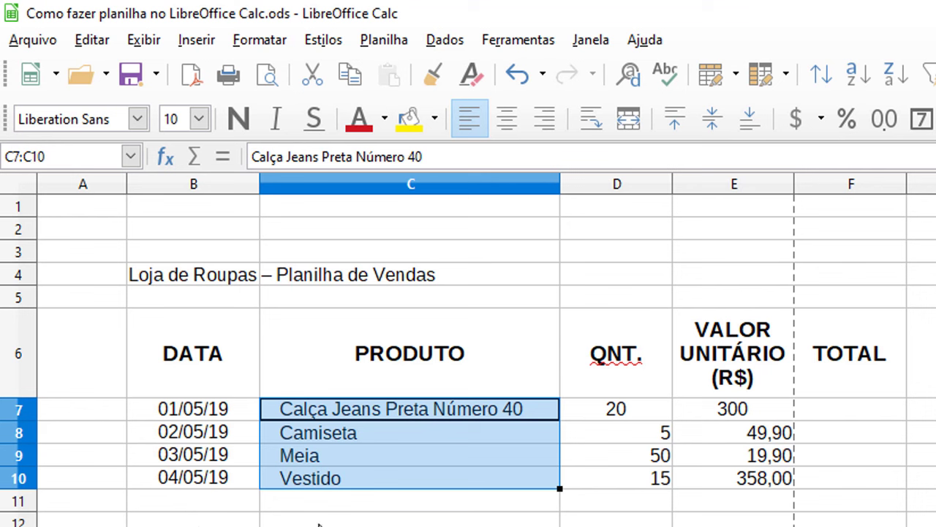
{"action": "left_click", "coordinate": [500, 523]}
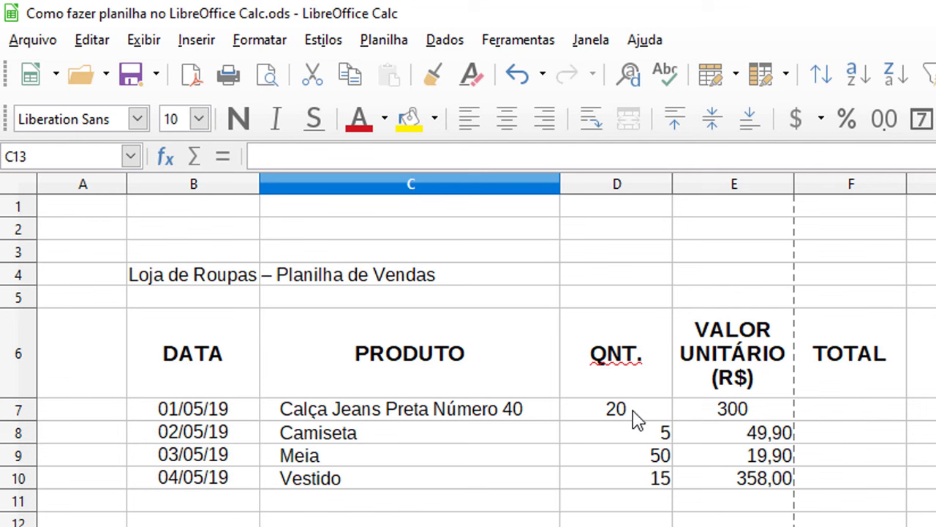
Step: Centre D7:D10 and format them as numbers with no decimal places
{"action": "left_click_drag", "start_coordinate": [637, 418], "coordinate": [634, 477]}
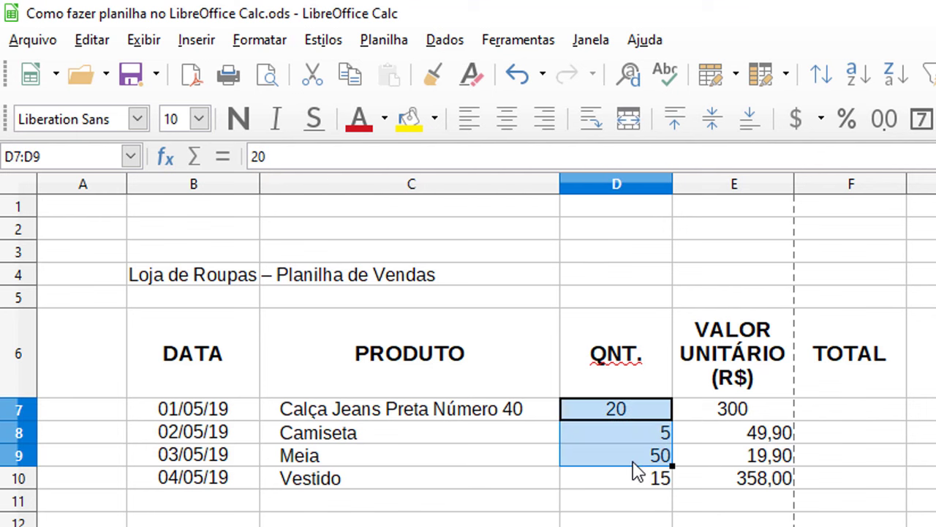
{"action": "left_click", "coordinate": [507, 119]}
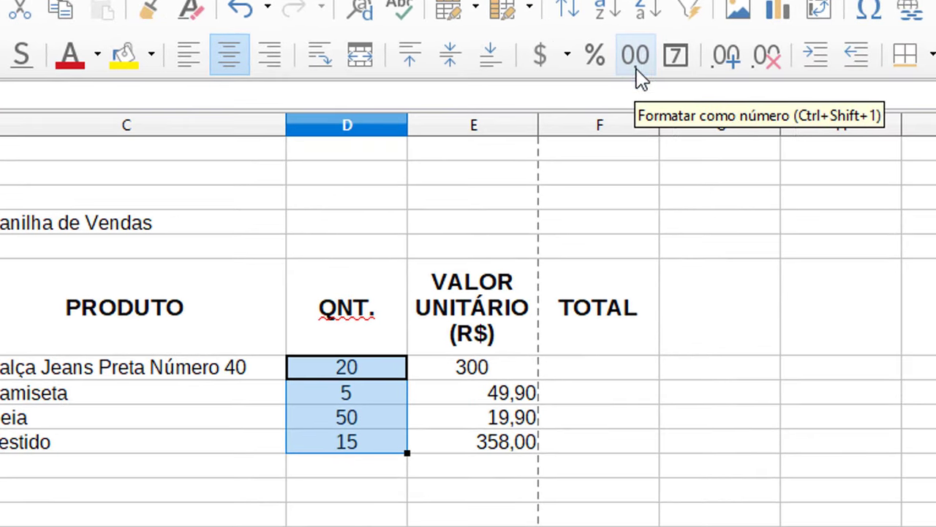
{"action": "left_click", "coordinate": [642, 73]}
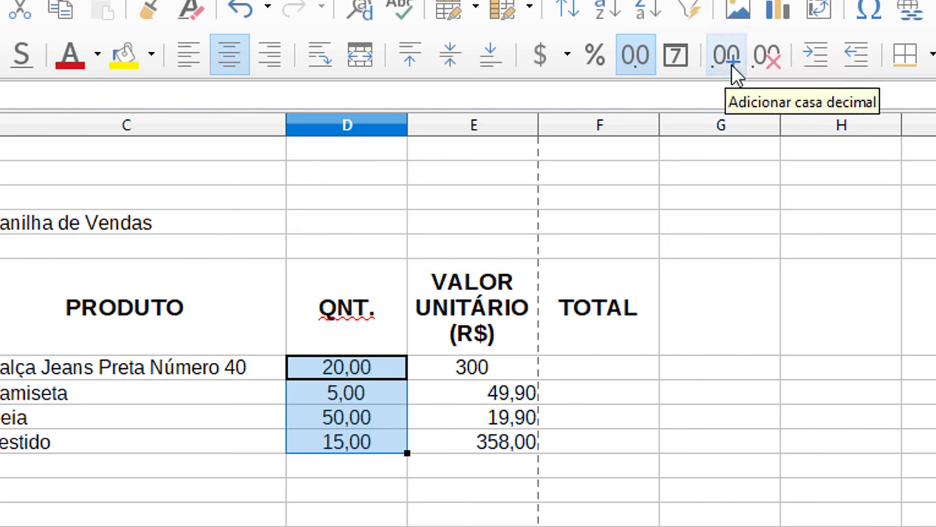
{"action": "left_click", "coordinate": [769, 67]}
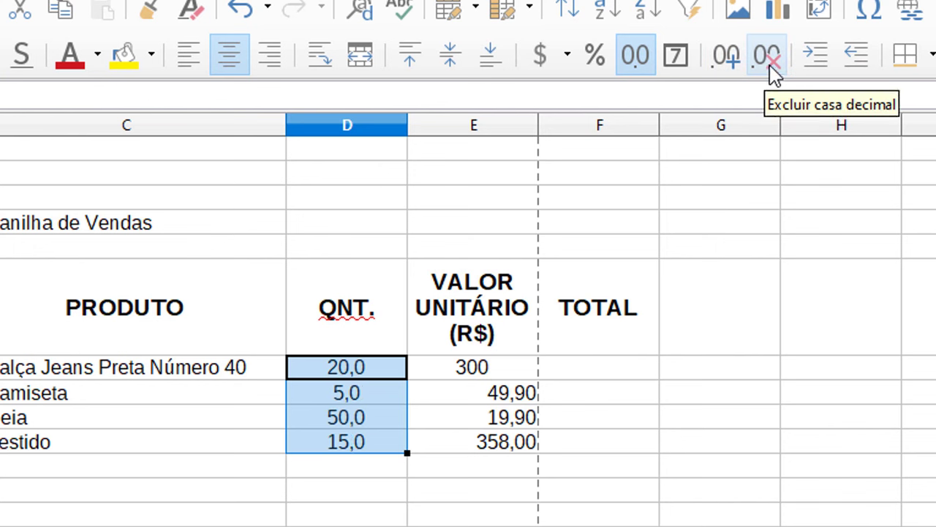
{"action": "left_click", "coordinate": [772, 69]}
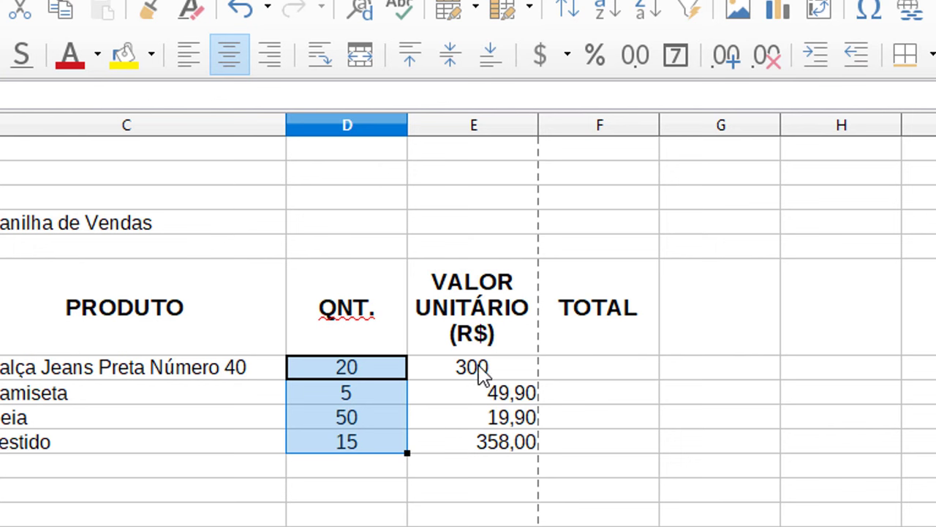
Step: Format the E7 unit price as 300,00 with two decimals and right-align it
{"action": "left_click_drag", "start_coordinate": [483, 370], "coordinate": [497, 443]}
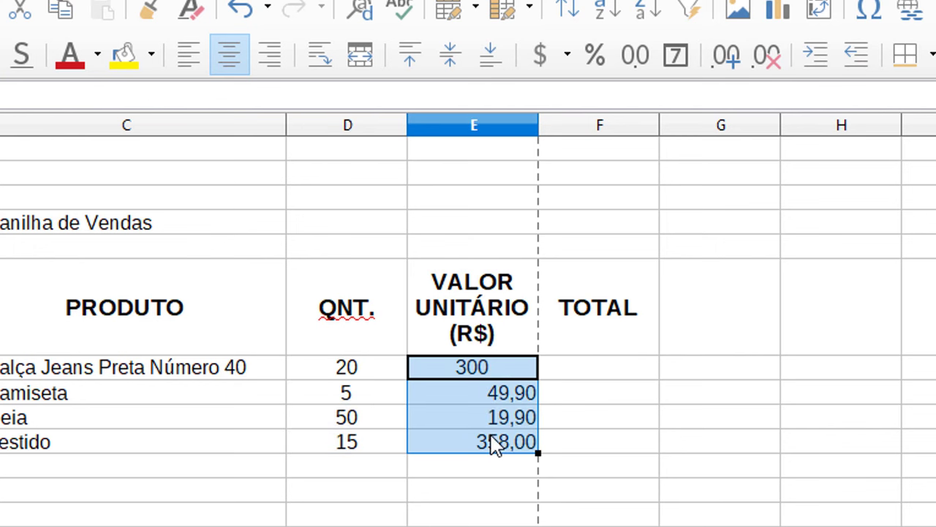
{"action": "left_click", "coordinate": [505, 371]}
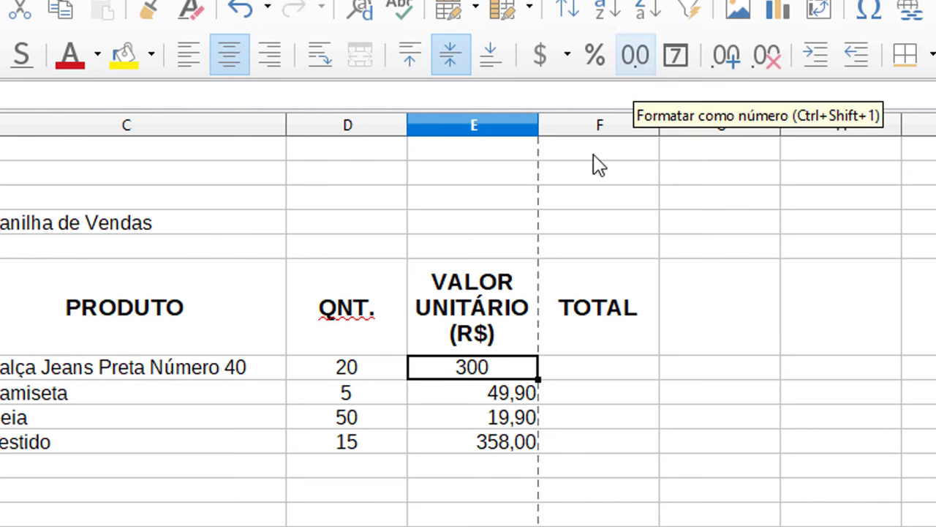
{"action": "left_click", "coordinate": [508, 393]}
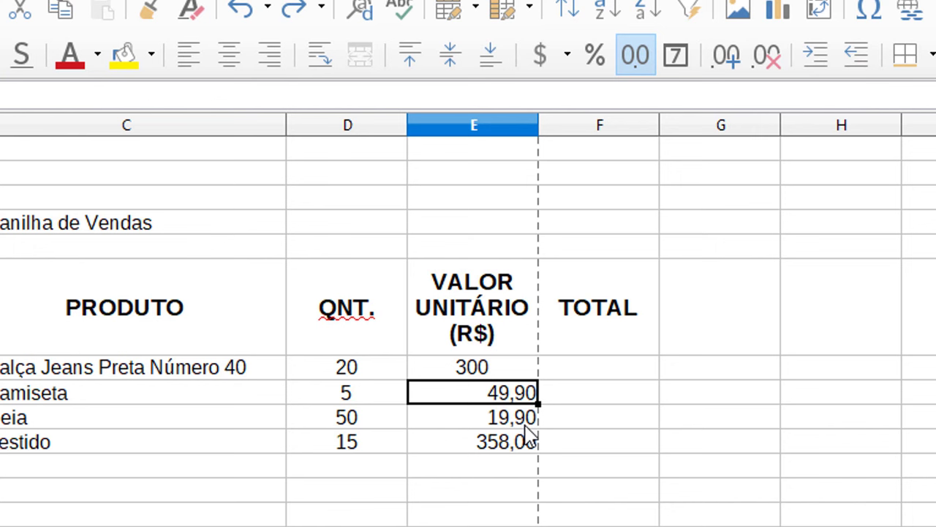
{"action": "left_click", "coordinate": [485, 372]}
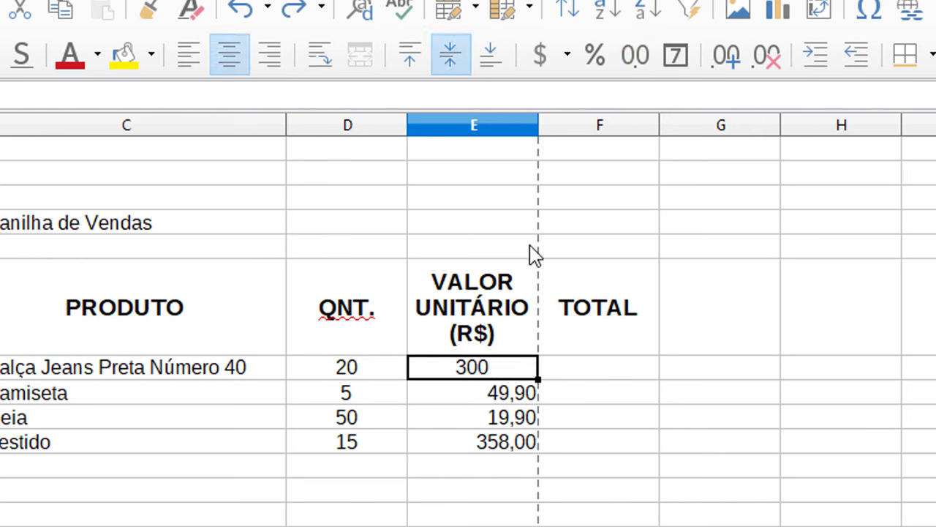
{"action": "left_click", "coordinate": [636, 58]}
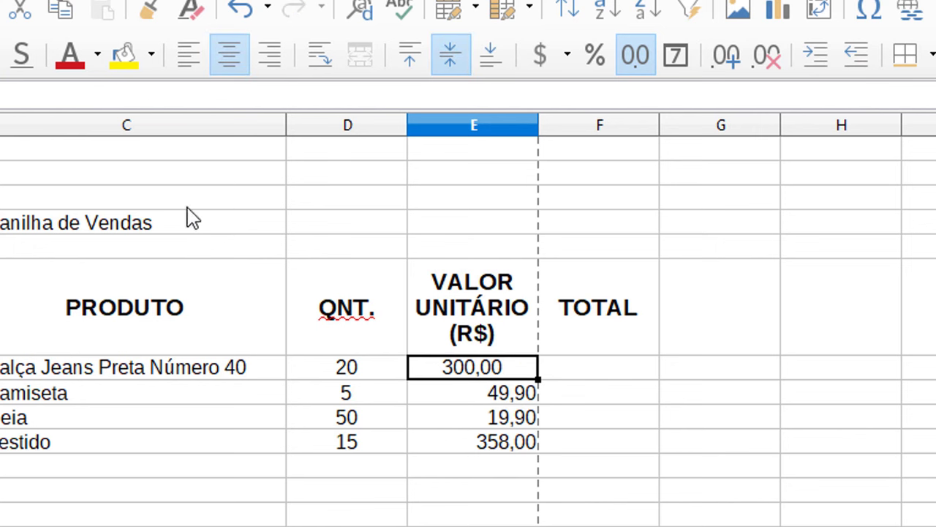
{"action": "left_click", "coordinate": [267, 62]}
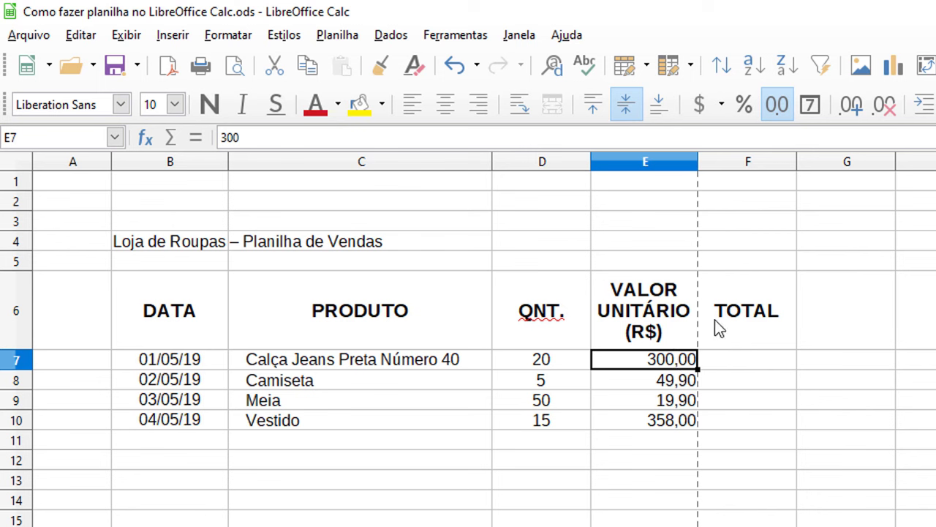
Step: Widen column E slightly, then select F7 for the first row's total
{"action": "left_click_drag", "start_coordinate": [697, 157], "coordinate": [714, 156]}
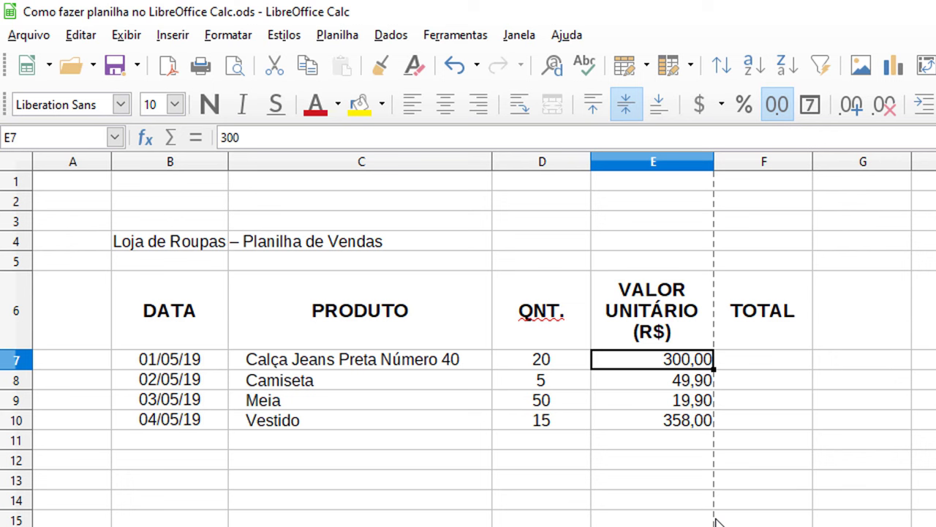
{"action": "left_click", "coordinate": [765, 362]}
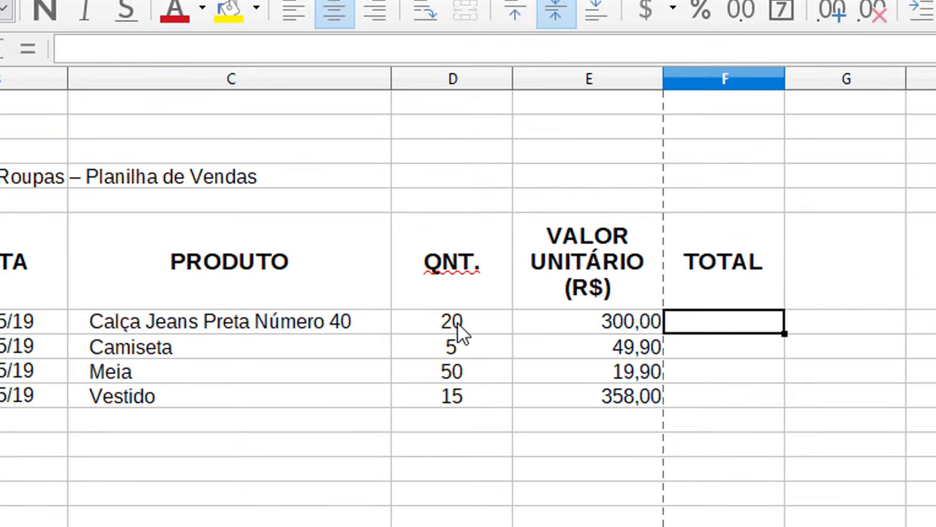
{"action": "left_click", "coordinate": [460, 331]}
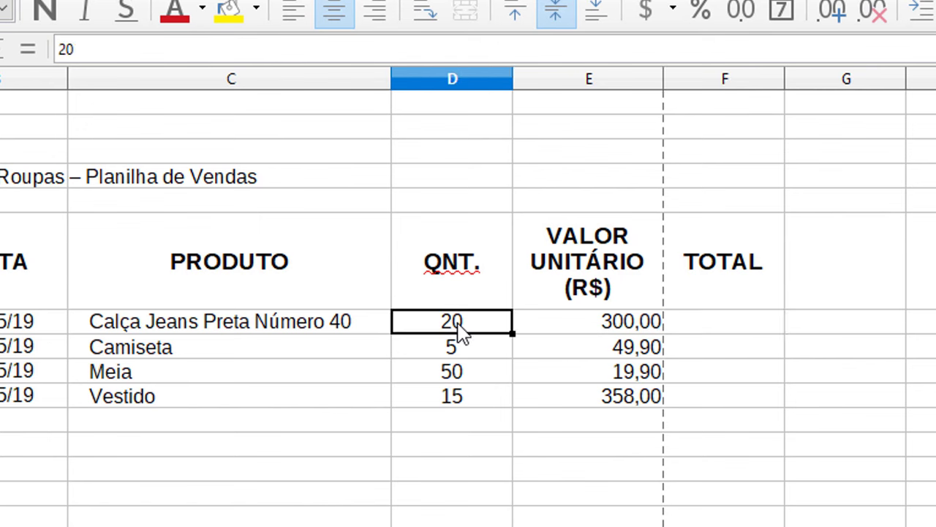
{"action": "left_click", "coordinate": [649, 329]}
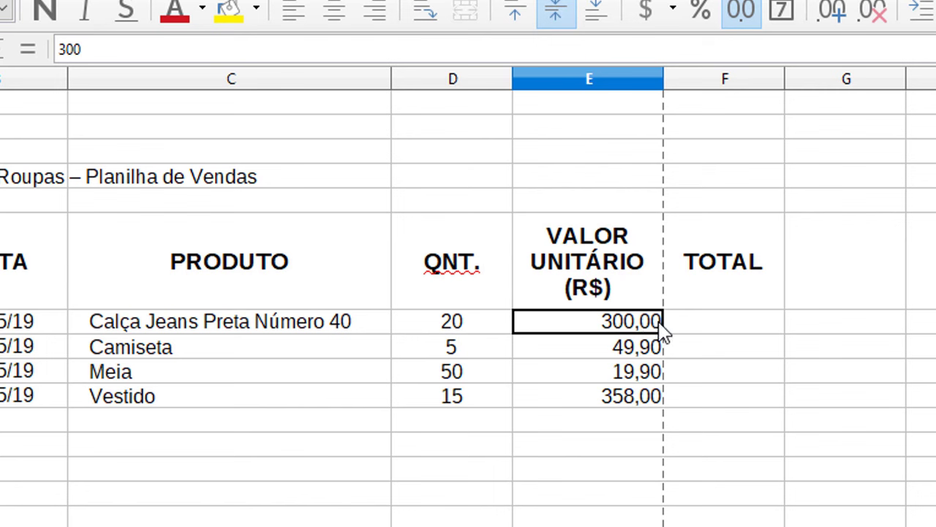
{"action": "left_click", "coordinate": [706, 329]}
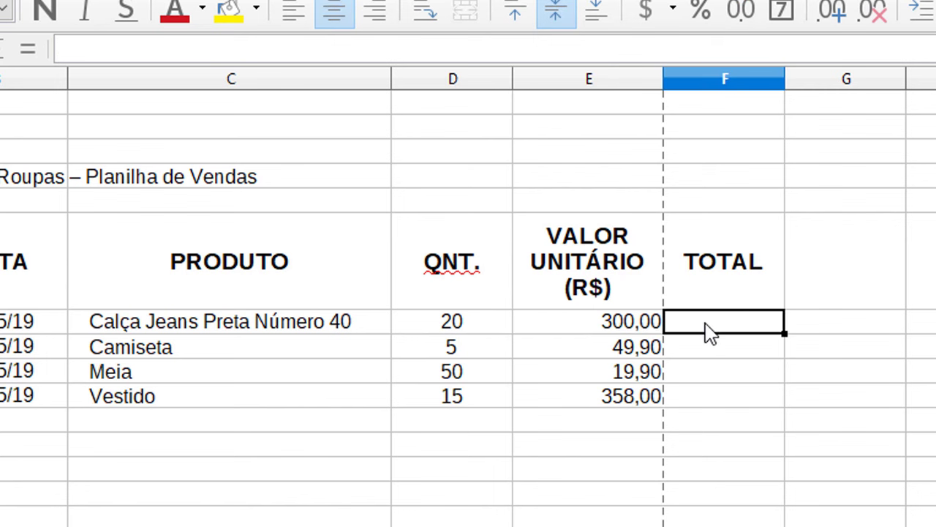
Step: Enter =D7*E7 in F7 to get the Calça Jeans total of 6000
{"action": "type", "text": "="}
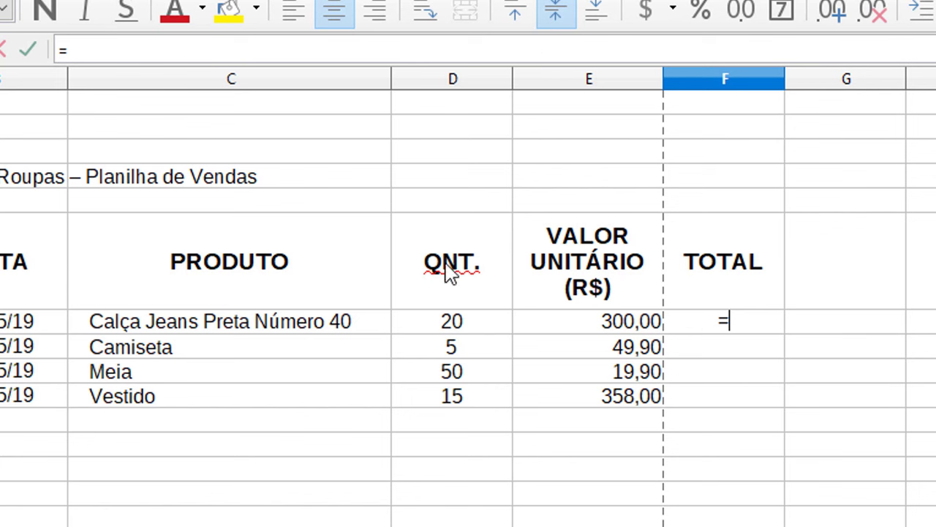
{"action": "left_click", "coordinate": [454, 326]}
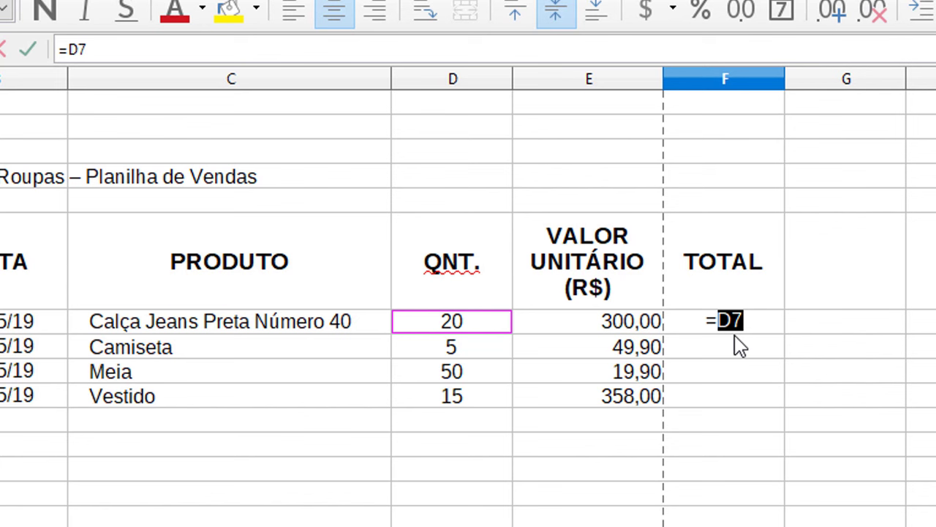
{"action": "type", "text": "*"}
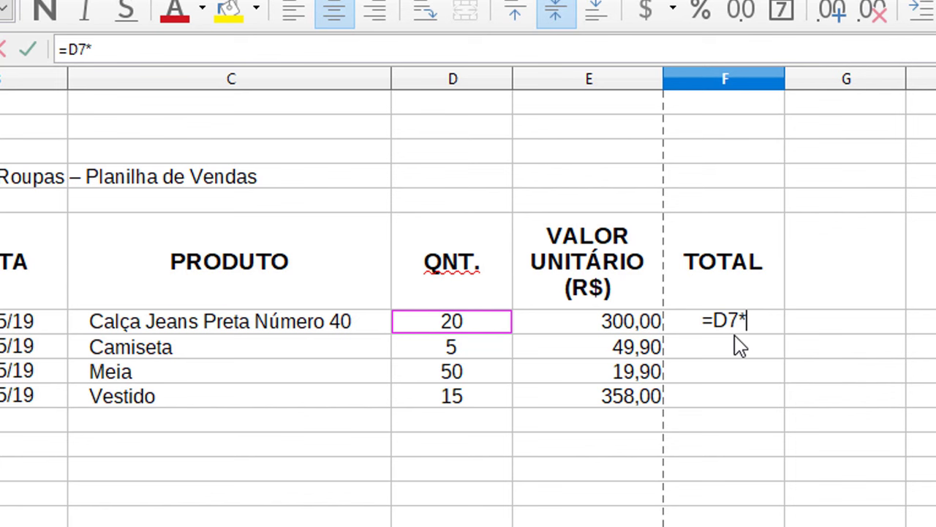
{"action": "left_click", "coordinate": [627, 323]}
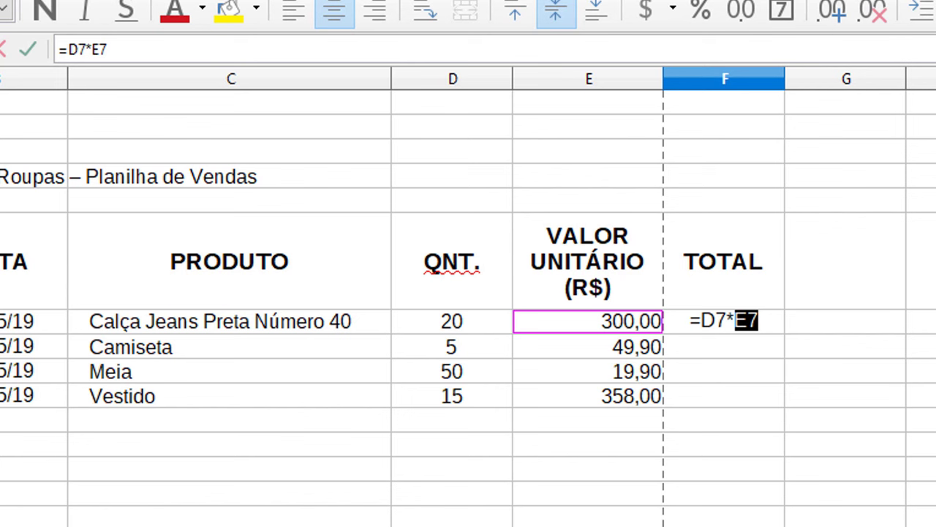
{"action": "key", "text": "Return"}
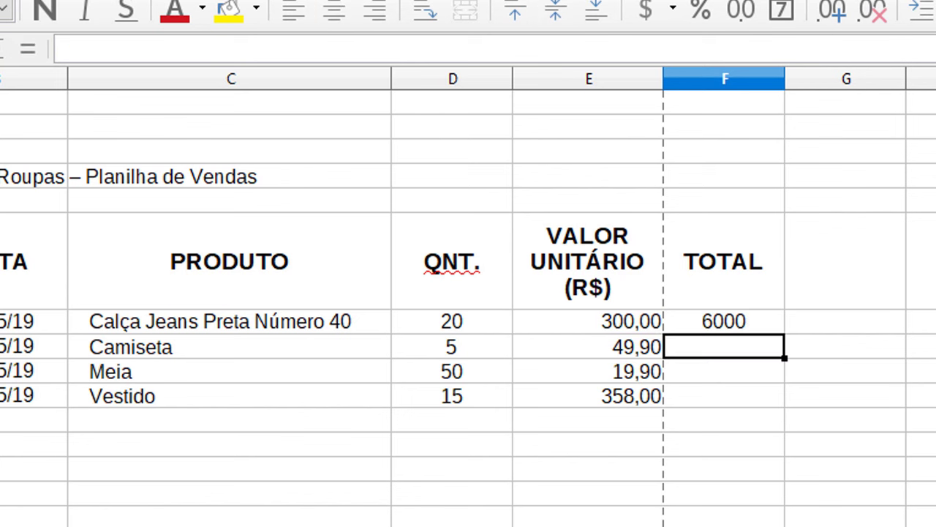
{"action": "key", "text": "Up"}
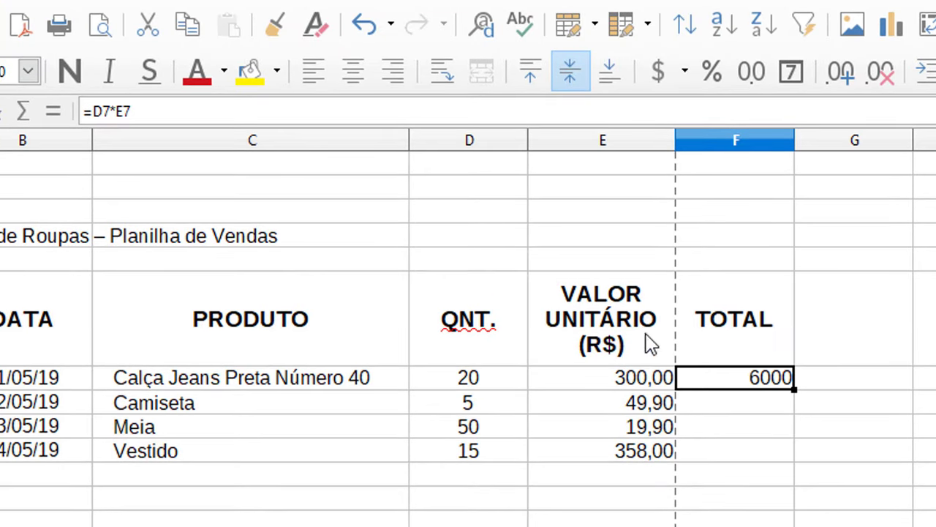
Step: Give the F7 total two decimals and thousands separator so it reads 6.000,00
{"action": "left_click", "coordinate": [751, 73]}
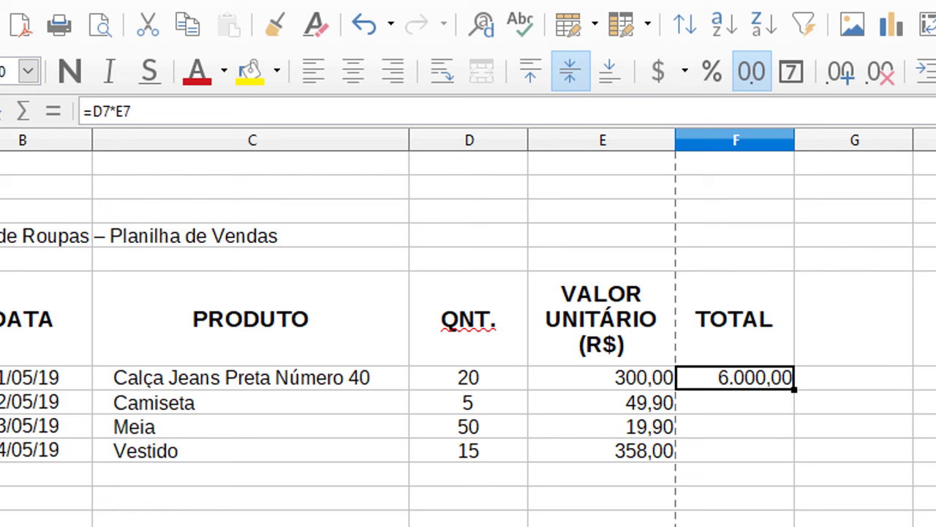
{"action": "left_click", "coordinate": [739, 411]}
{"action": "left_click_drag", "start_coordinate": [740, 411], "coordinate": [737, 453]}
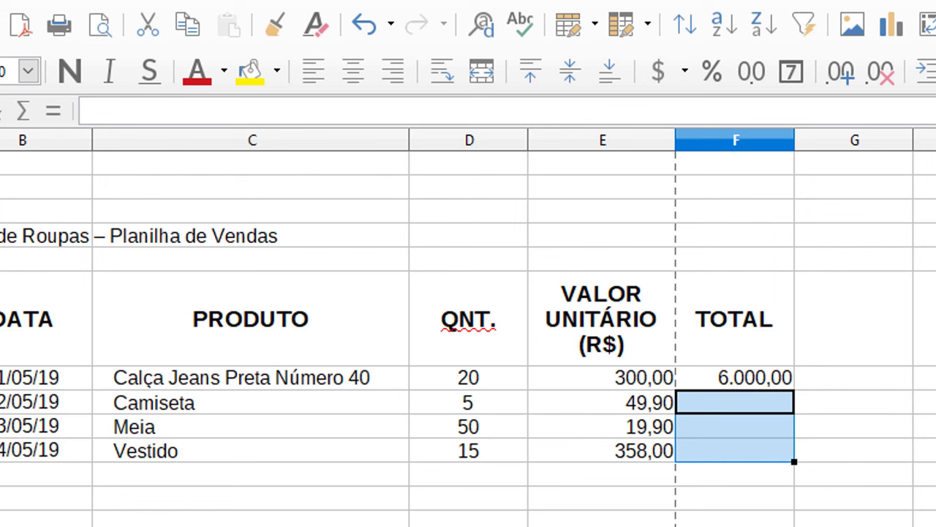
{"action": "left_click", "coordinate": [763, 463]}
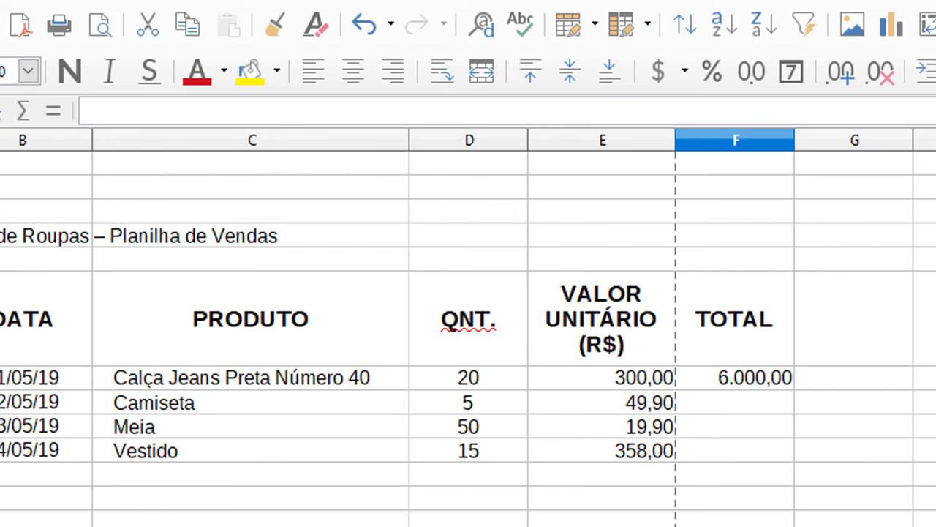
{"action": "left_click", "coordinate": [761, 388]}
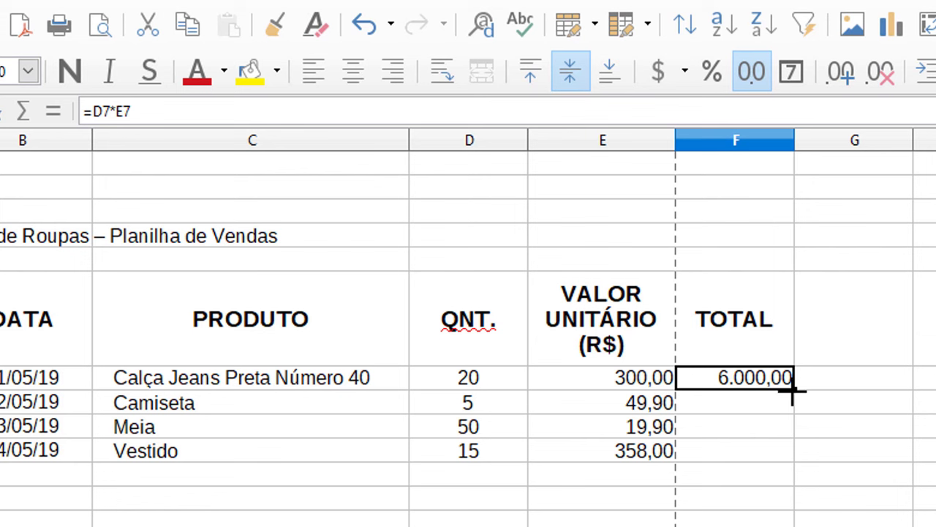
{"action": "left_click_drag", "start_coordinate": [792, 393], "coordinate": [790, 451]}
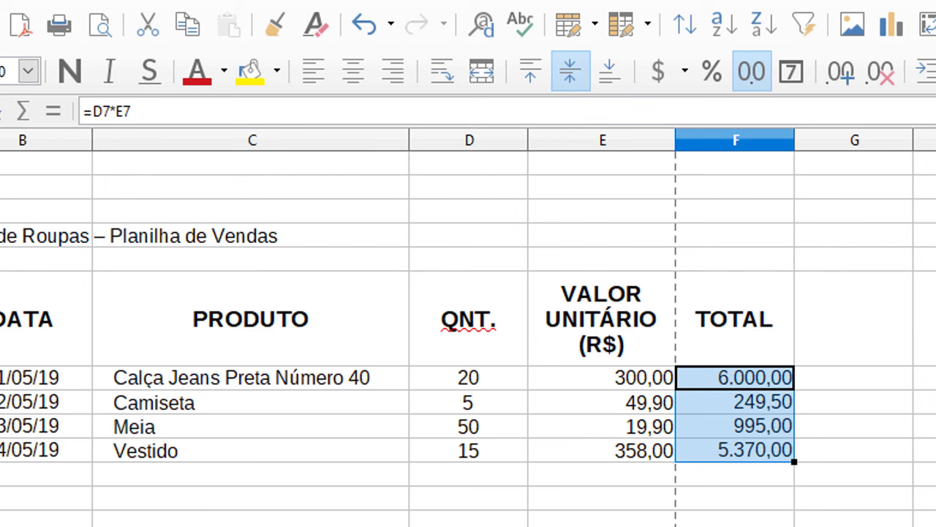
{"action": "left_click", "coordinate": [743, 387]}
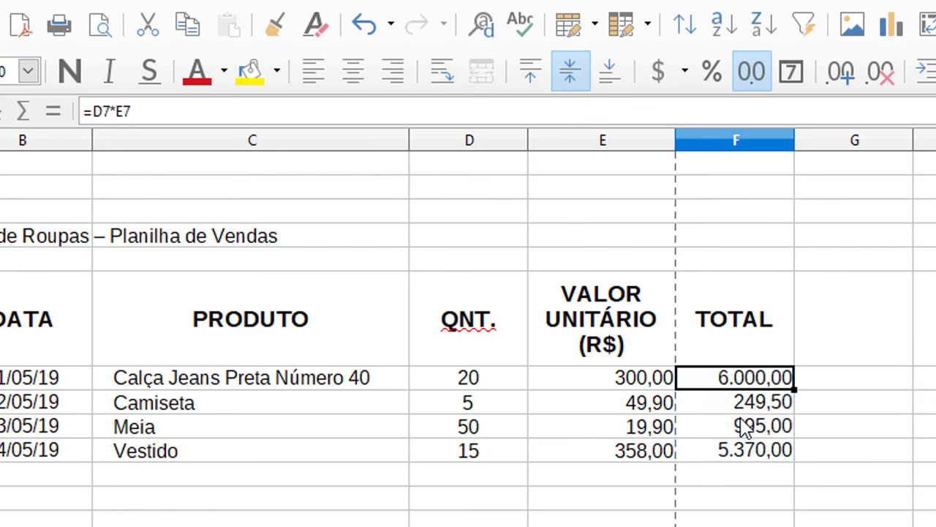
{"action": "left_click", "coordinate": [482, 406]}
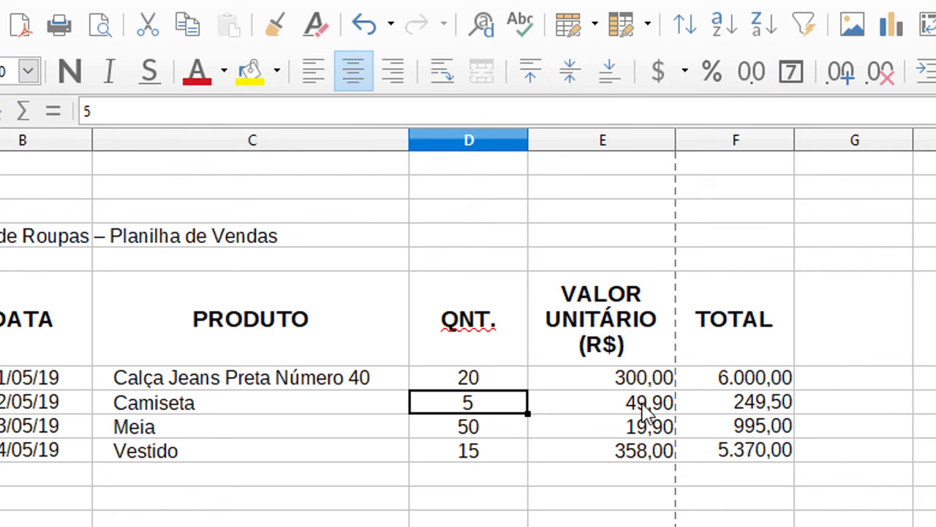
{"action": "left_click", "coordinate": [646, 413]}
{"action": "left_click", "coordinate": [499, 432]}
{"action": "left_click", "coordinate": [588, 436]}
{"action": "left_click", "coordinate": [488, 477]}
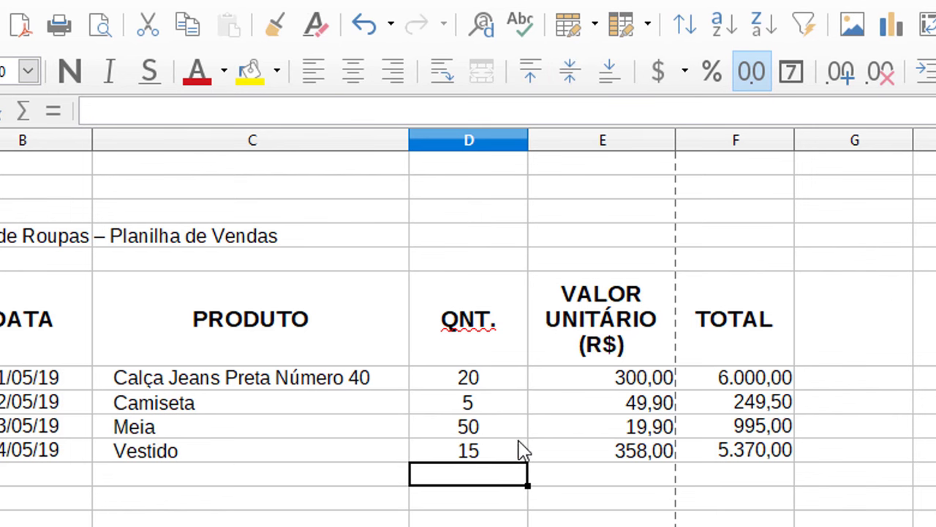
{"action": "left_click", "coordinate": [594, 451]}
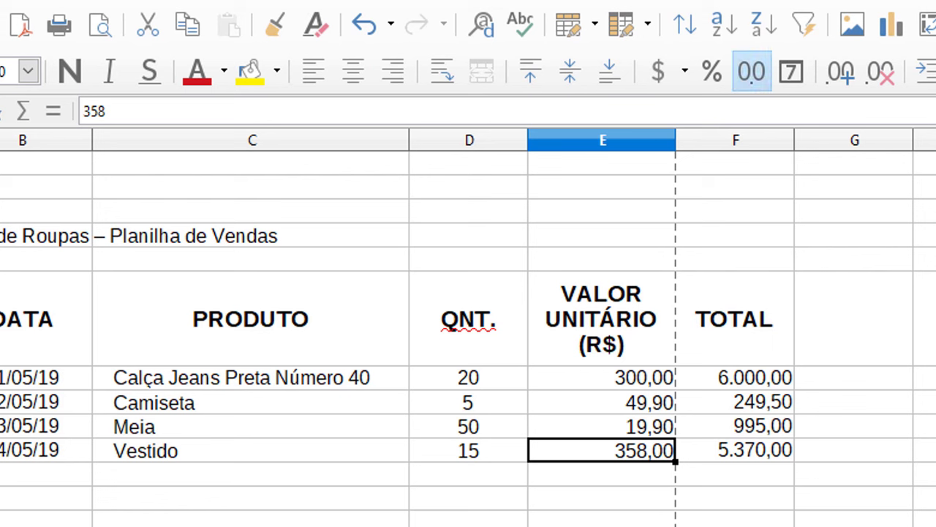
{"action": "left_click", "coordinate": [754, 377]}
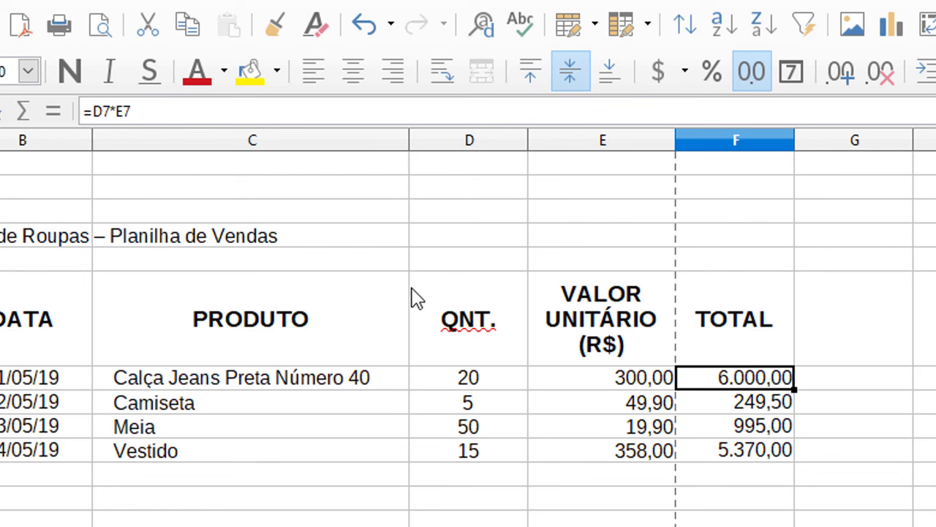
{"action": "left_click", "coordinate": [748, 408]}
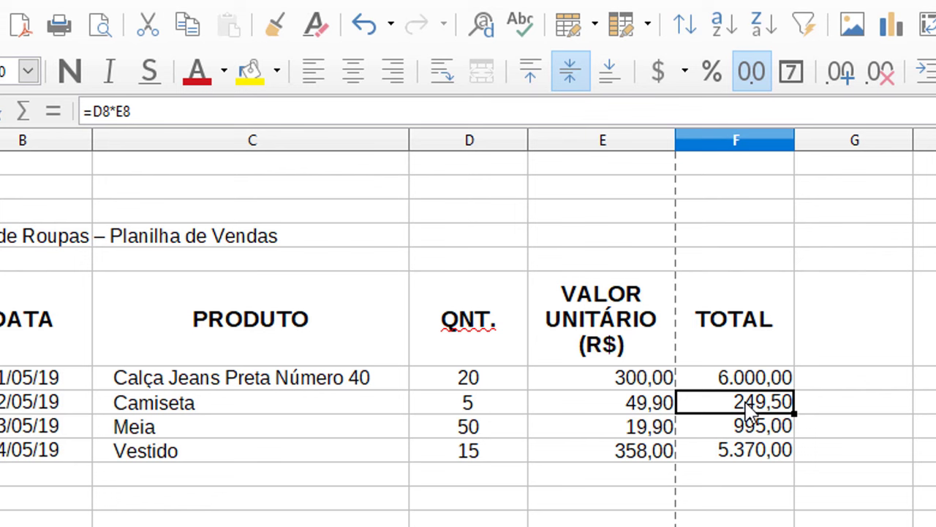
{"action": "left_click", "coordinate": [761, 428]}
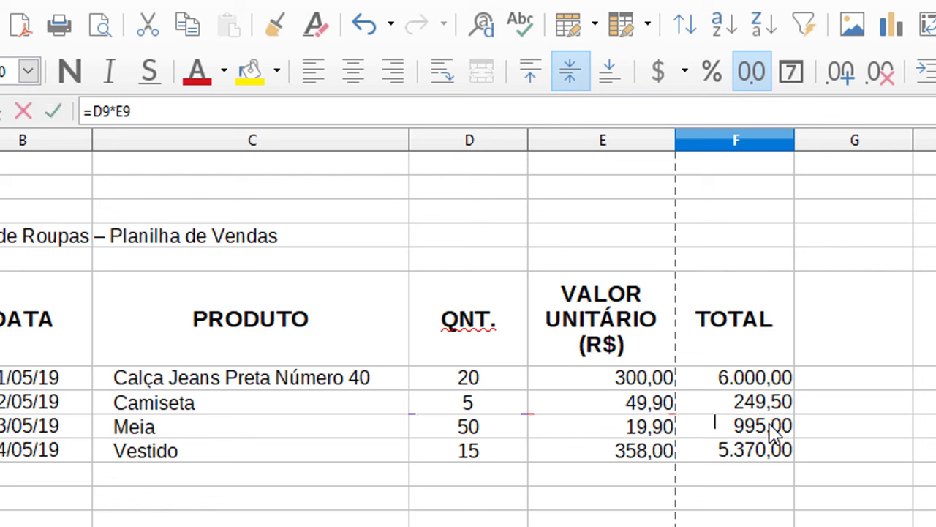
{"action": "double_click", "coordinate": [768, 430]}
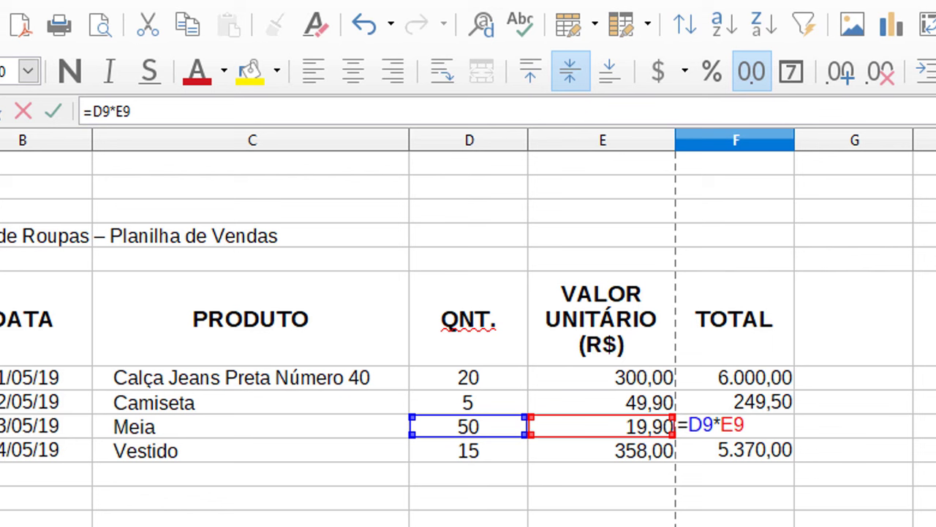
{"action": "key", "text": "Return"}
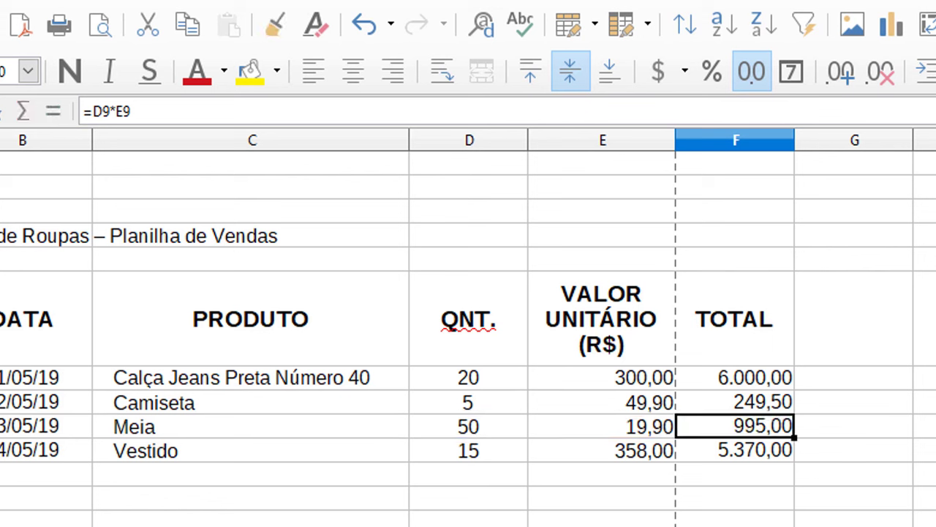
{"action": "left_click", "coordinate": [736, 518]}
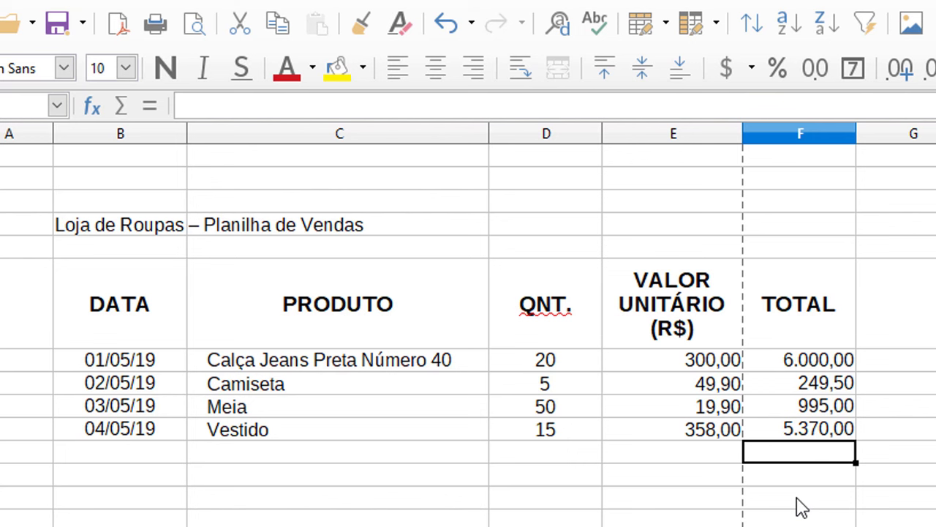
Step: Enter =SOMA(F7+F8+F9+F10) in F11 for a grand total of 12614,5
{"action": "type", "text": "="}
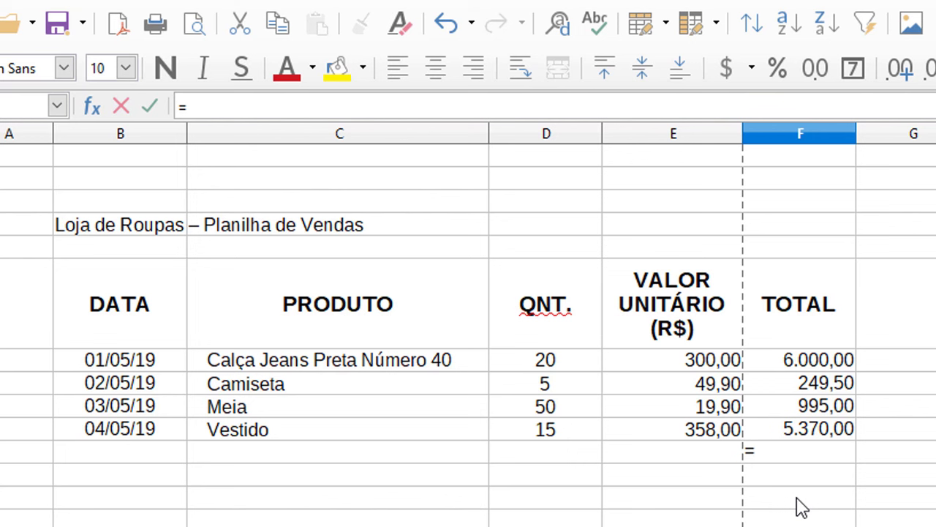
{"action": "type", "text": "soma"}
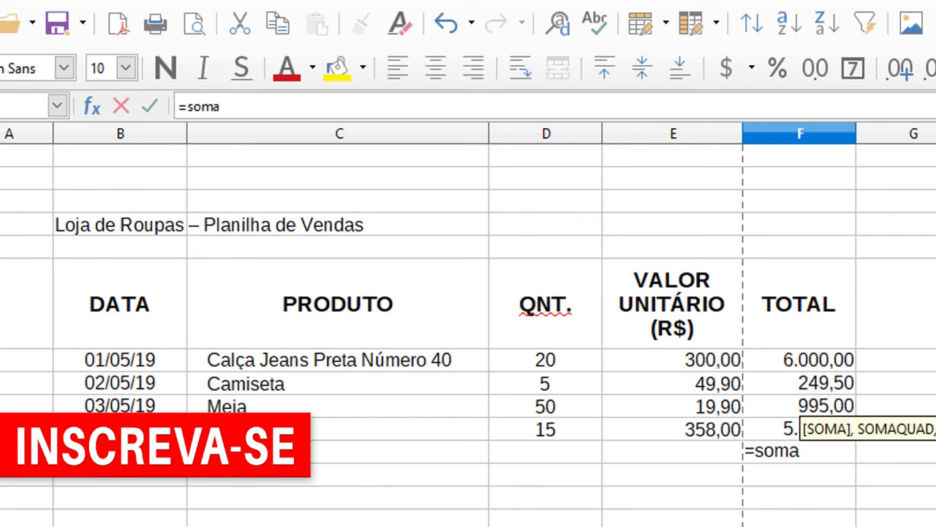
{"action": "key", "text": "BackSpace"}
{"action": "key", "text": "BackSpace"}
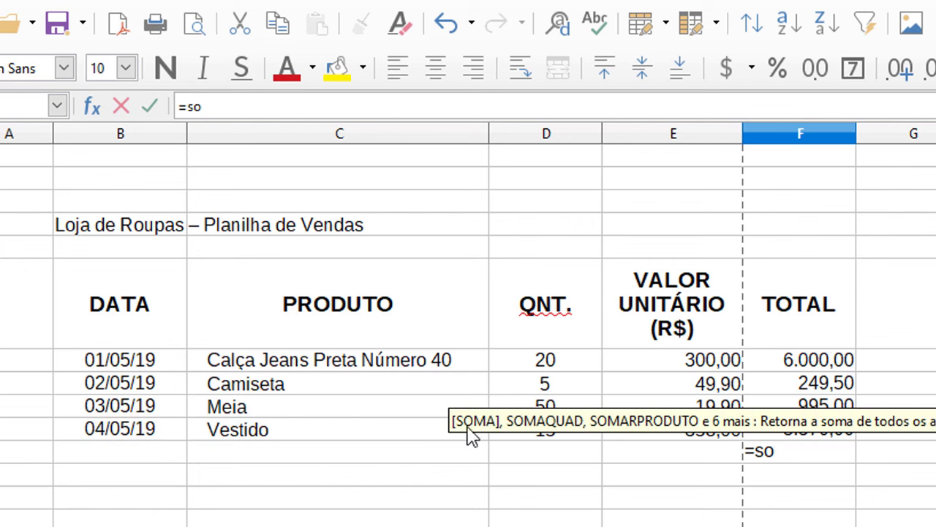
{"action": "type", "text": "ma"}
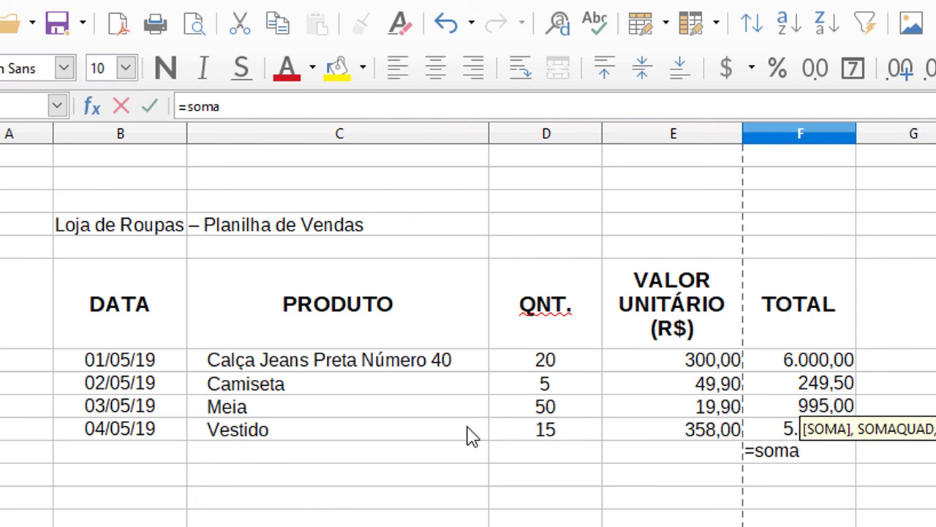
{"action": "type", "text": "("}
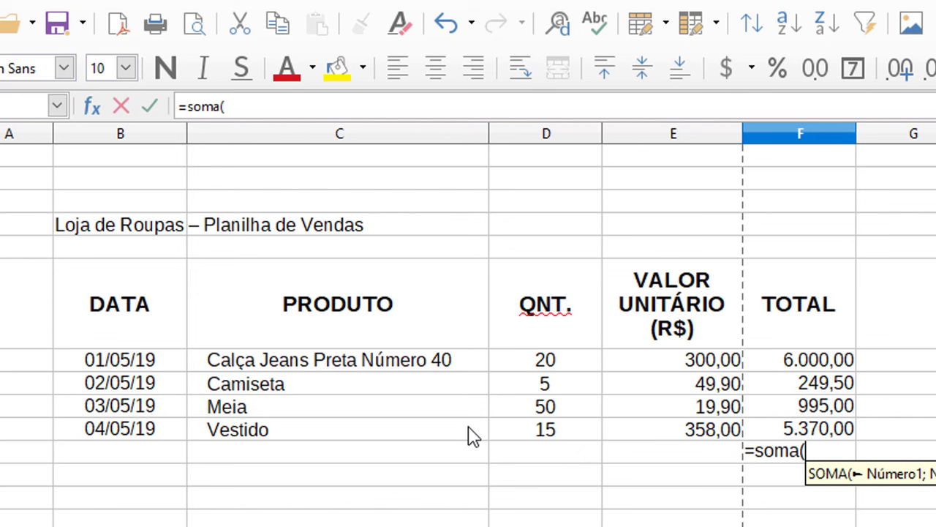
{"action": "left_click", "coordinate": [825, 366]}
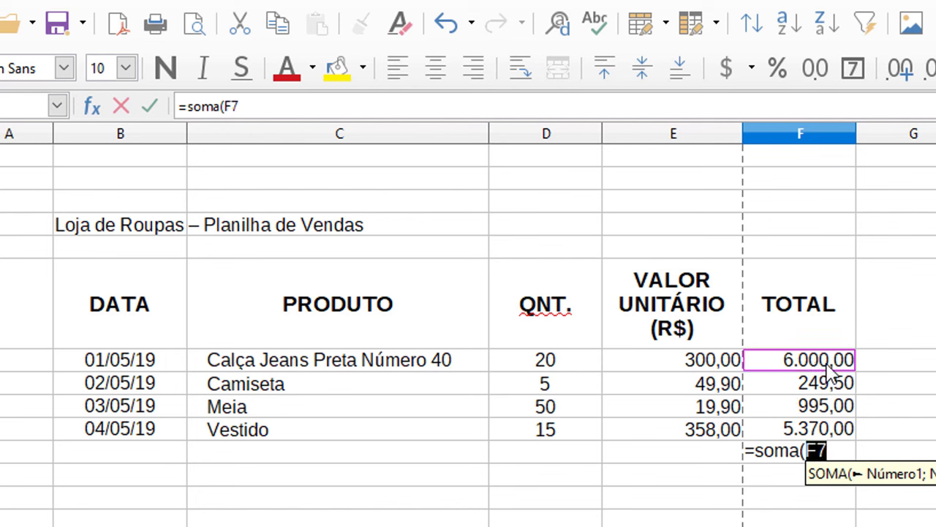
{"action": "type", "text": "+"}
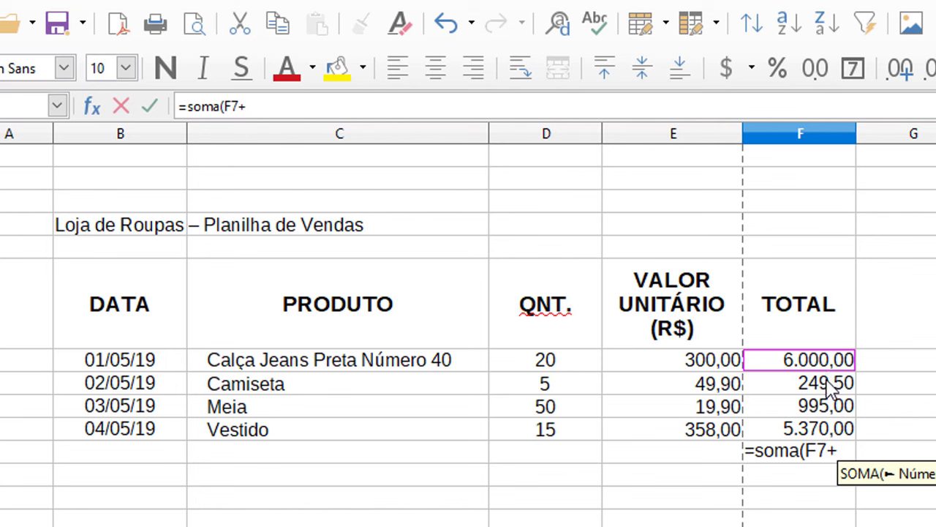
{"action": "left_click", "coordinate": [830, 389]}
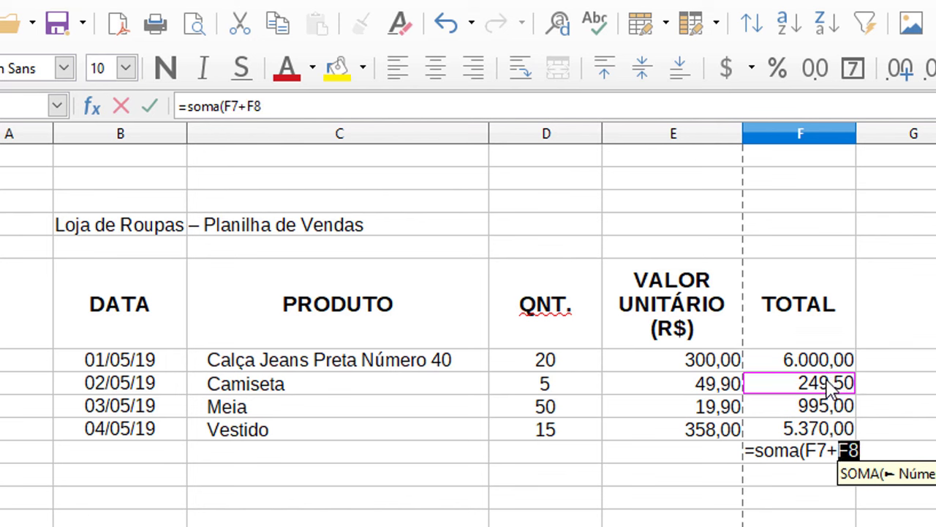
{"action": "type", "text": "+"}
{"action": "left_click", "coordinate": [834, 393]}
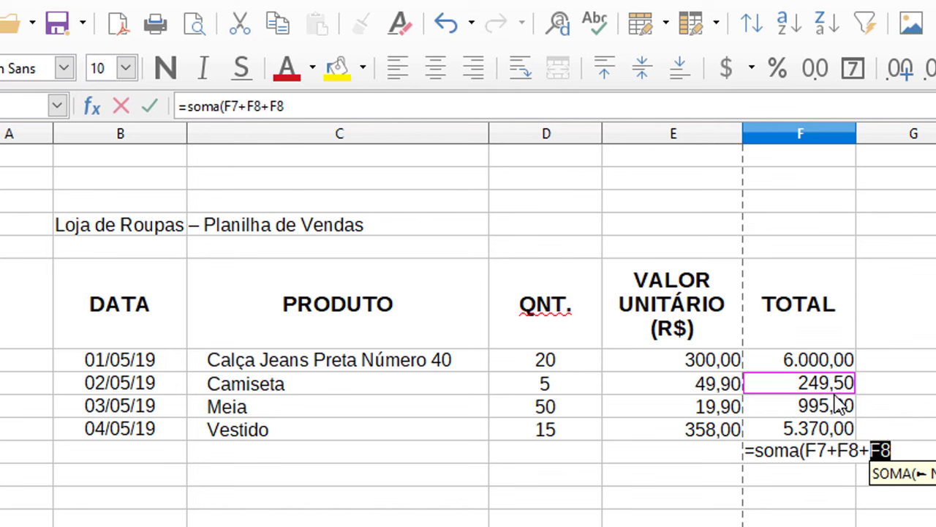
{"action": "left_click", "coordinate": [835, 407]}
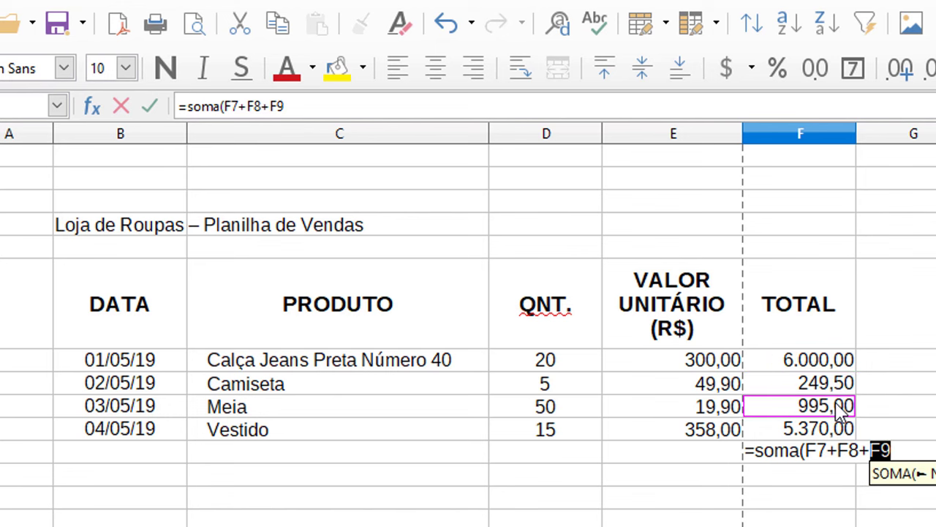
{"action": "type", "text": "+"}
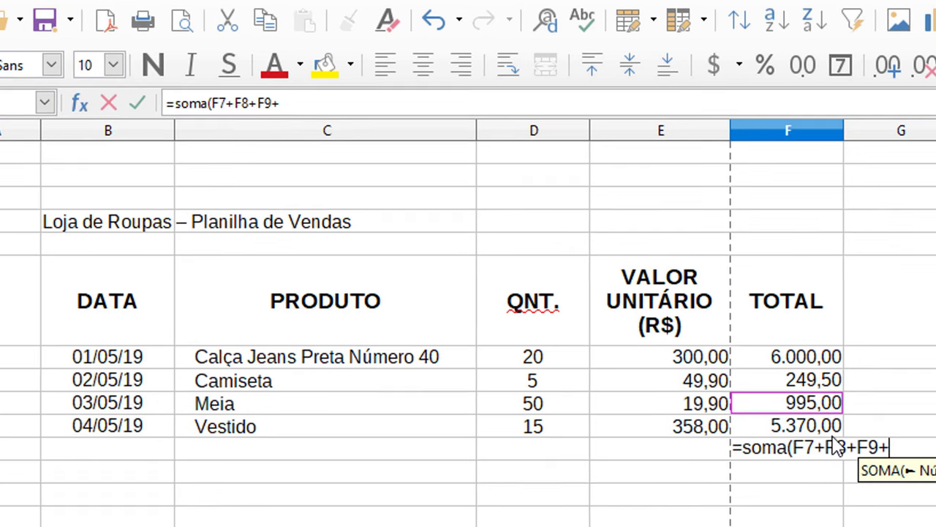
{"action": "left_click", "coordinate": [825, 430]}
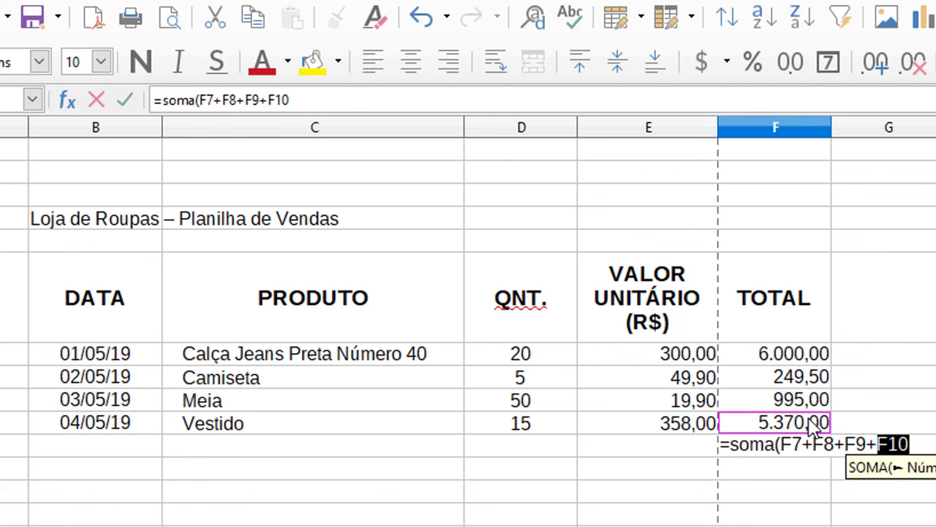
{"action": "type", "text": ")"}
{"action": "key", "text": "Return"}
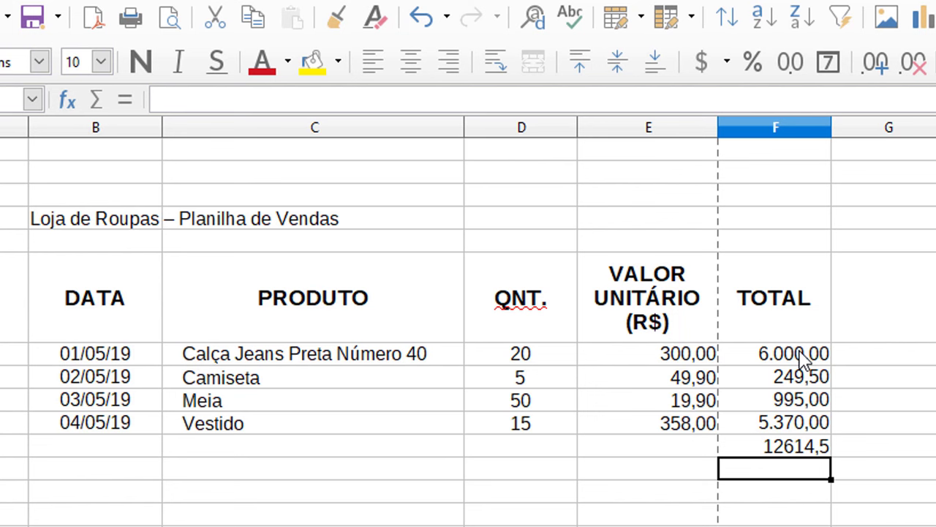
Step: Replace the F11 formula with =SOMA(F7:F10), still giving 12614,5
{"action": "left_click", "coordinate": [802, 448]}
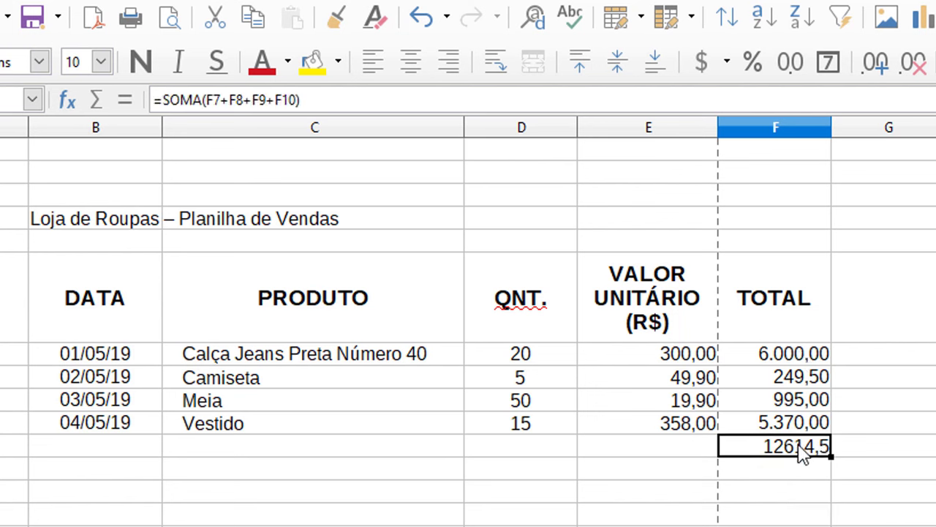
{"action": "key", "text": "Delete"}
{"action": "type", "text": "="}
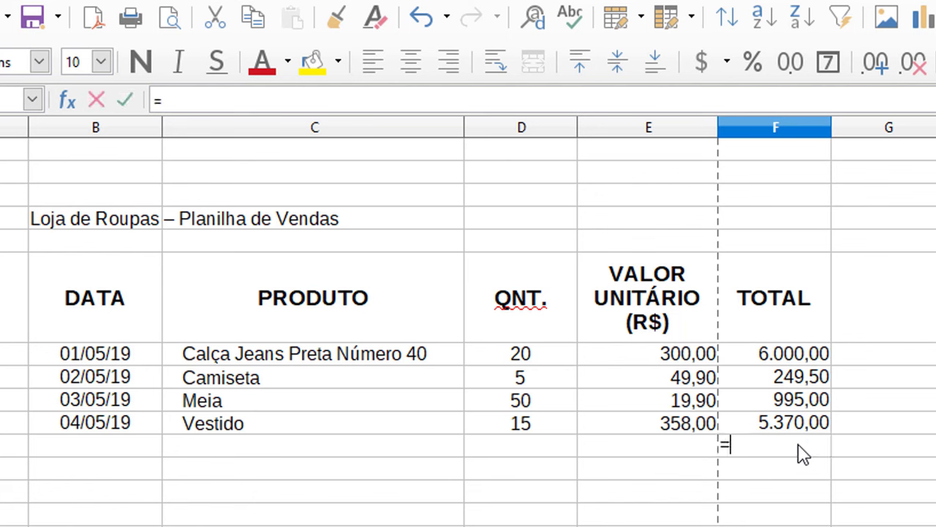
{"action": "type", "text": "soma("}
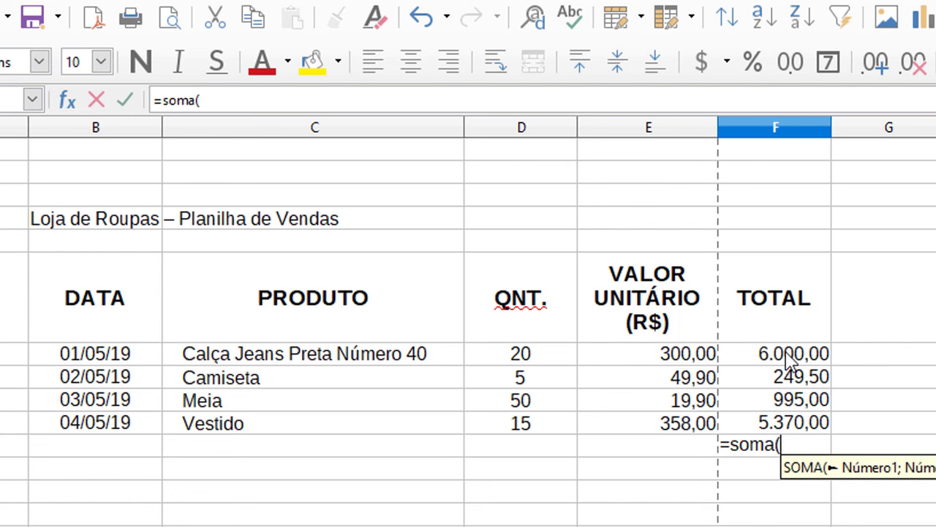
{"action": "mouse_move", "coordinate": [788, 358]}
{"action": "left_mouse_down"}
{"action": "mouse_move", "coordinate": [790, 402]}
{"action": "mouse_move", "coordinate": [895, 429]}
{"action": "left_mouse_up"}
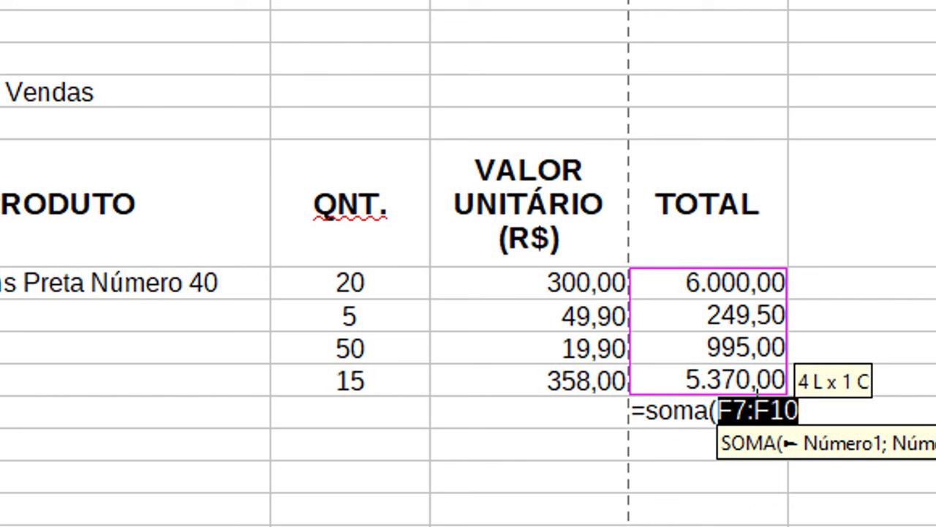
{"action": "type", "text": ")"}
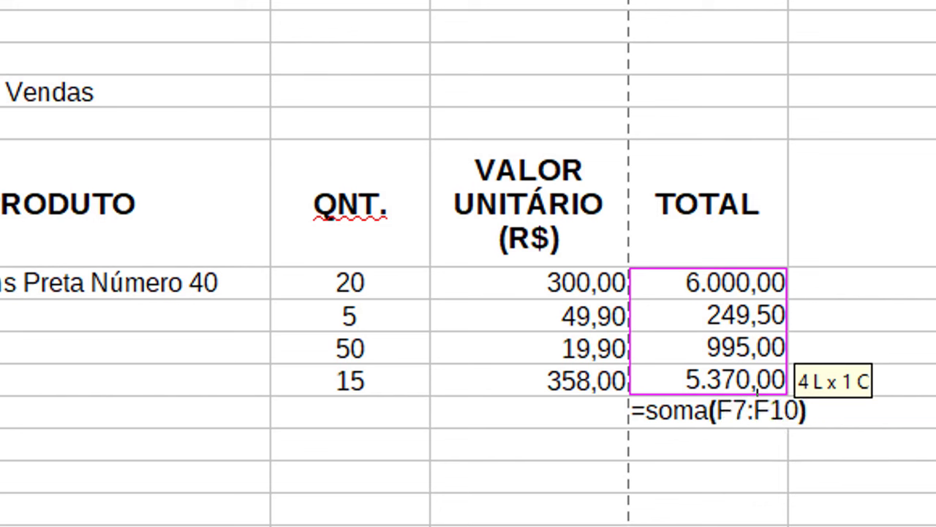
{"action": "key", "text": "Return"}
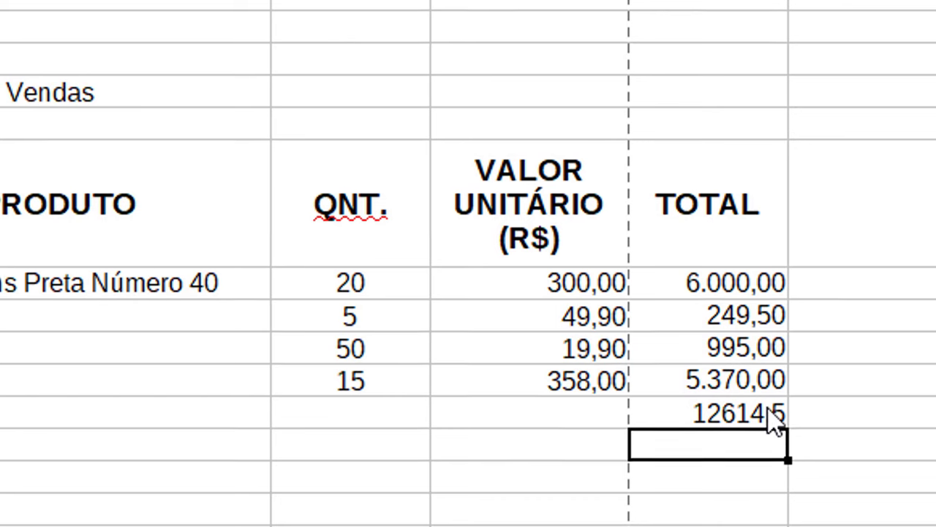
{"action": "left_click", "coordinate": [774, 420]}
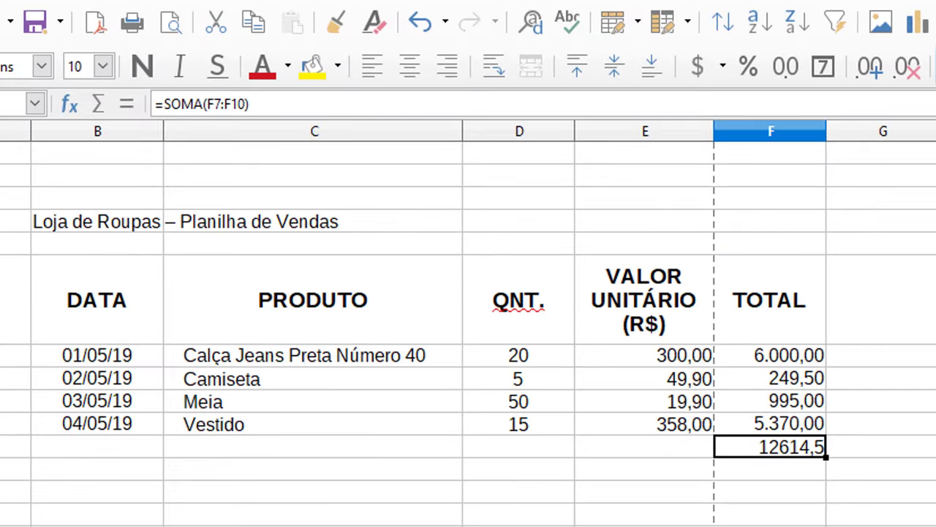
{"action": "left_click", "coordinate": [870, 69]}
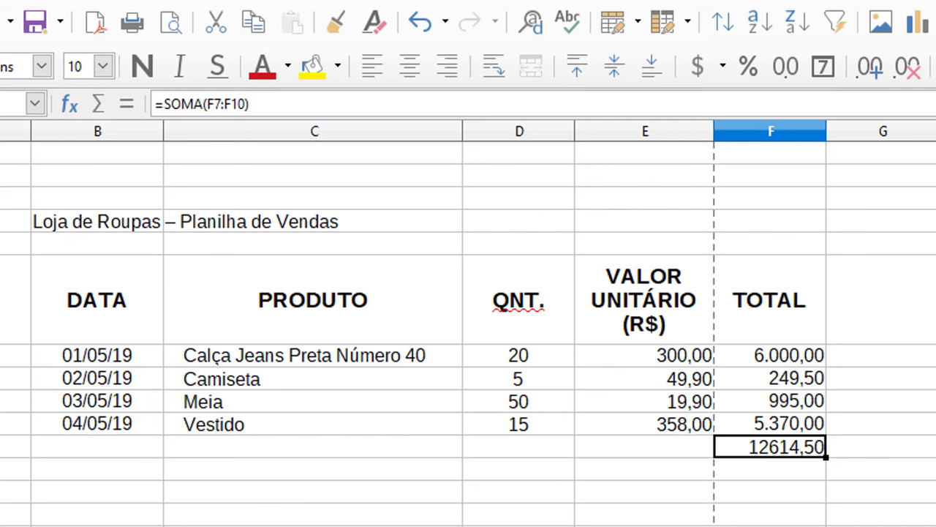
{"action": "key", "text": "Delete"}
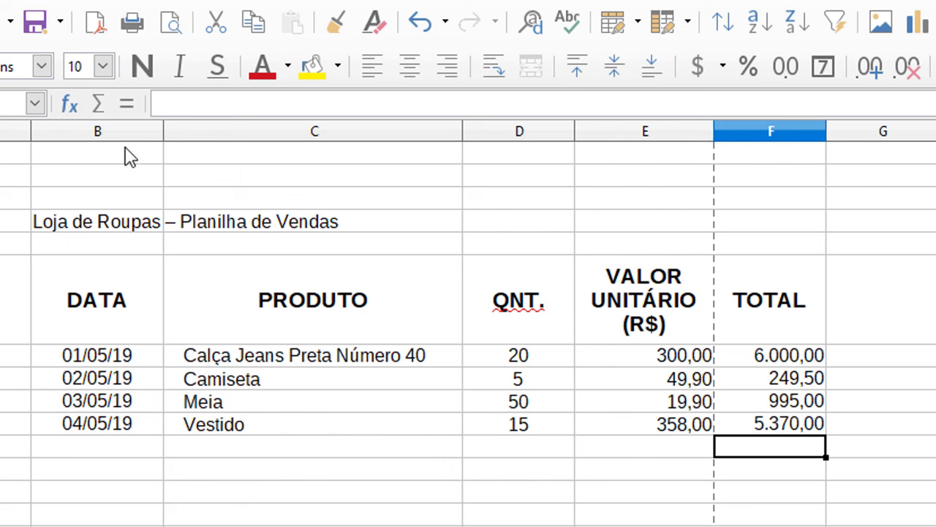
{"action": "left_click", "coordinate": [100, 103]}
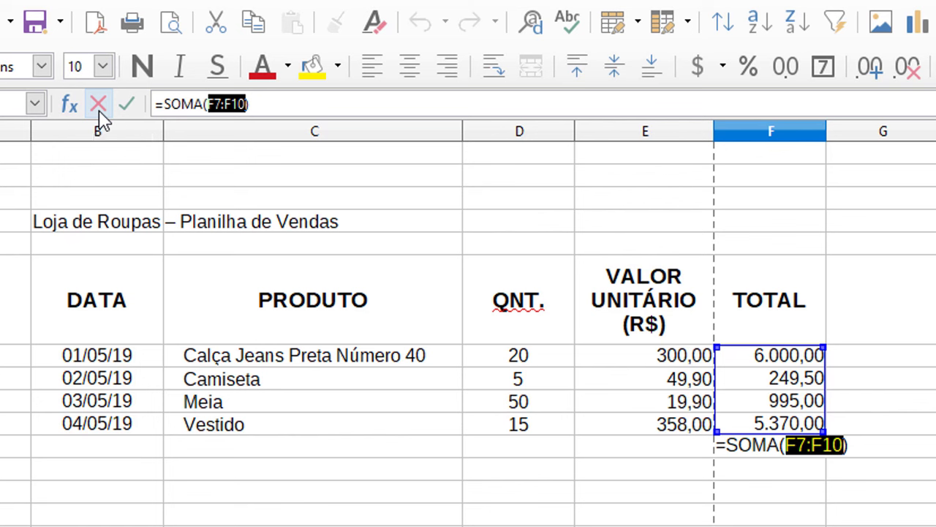
{"action": "key", "text": "Return"}
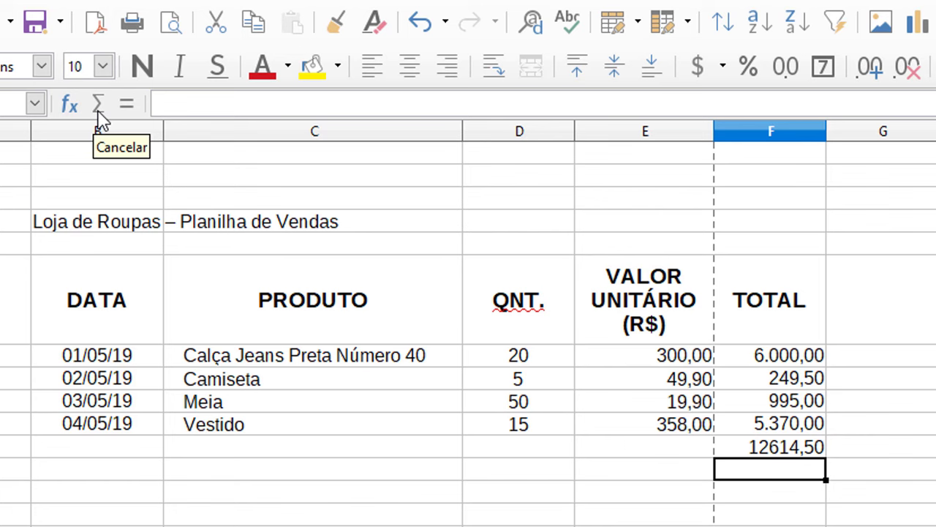
{"action": "key", "text": "Up"}
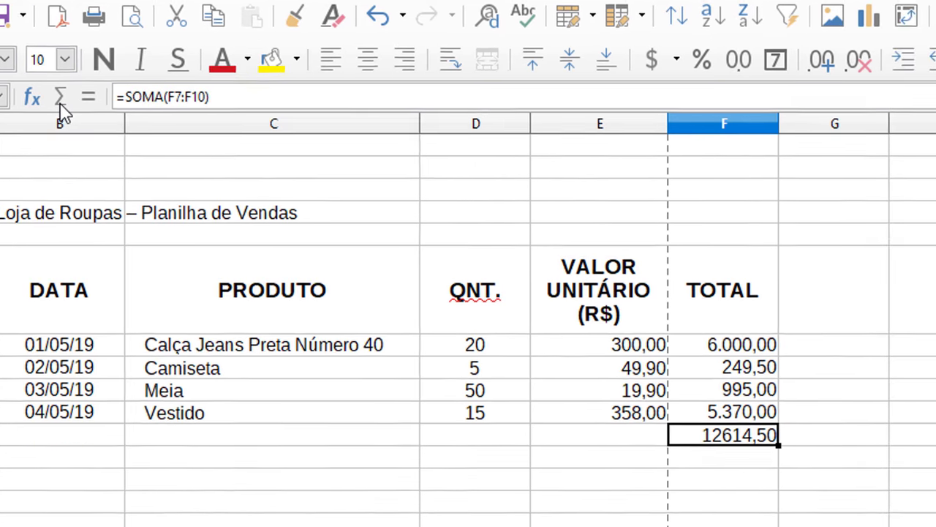
{"action": "key", "text": "Delete"}
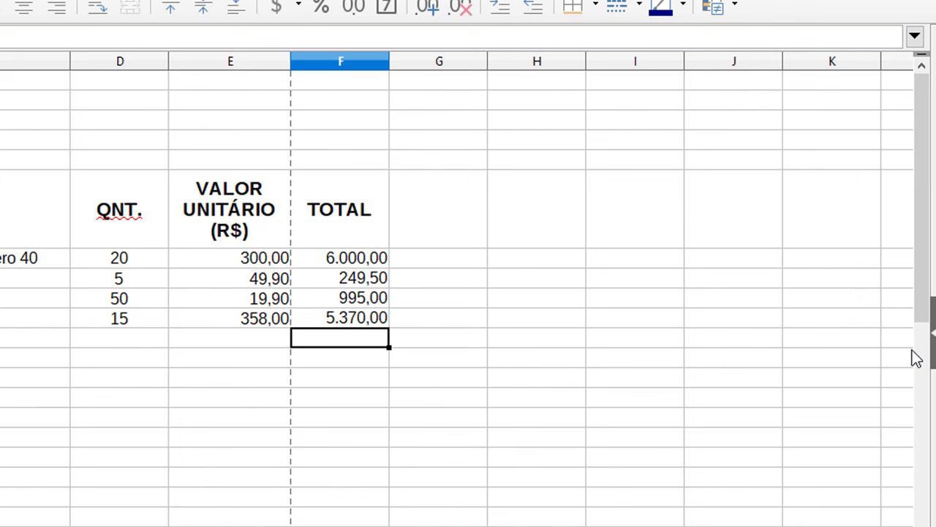
Step: Open the sidebar's Functions list of recent functions, abandoning a trial SOMA in F11
{"action": "left_click", "coordinate": [933, 332]}
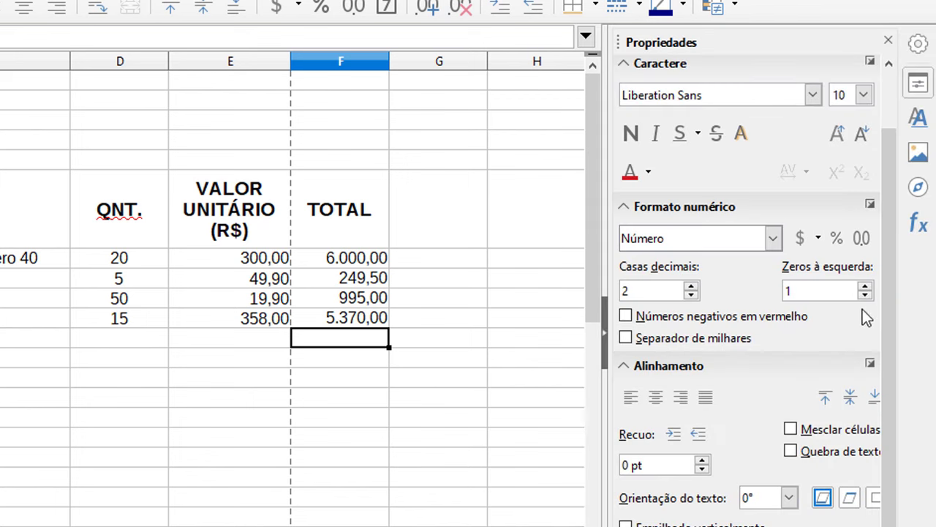
{"action": "left_click", "coordinate": [925, 228]}
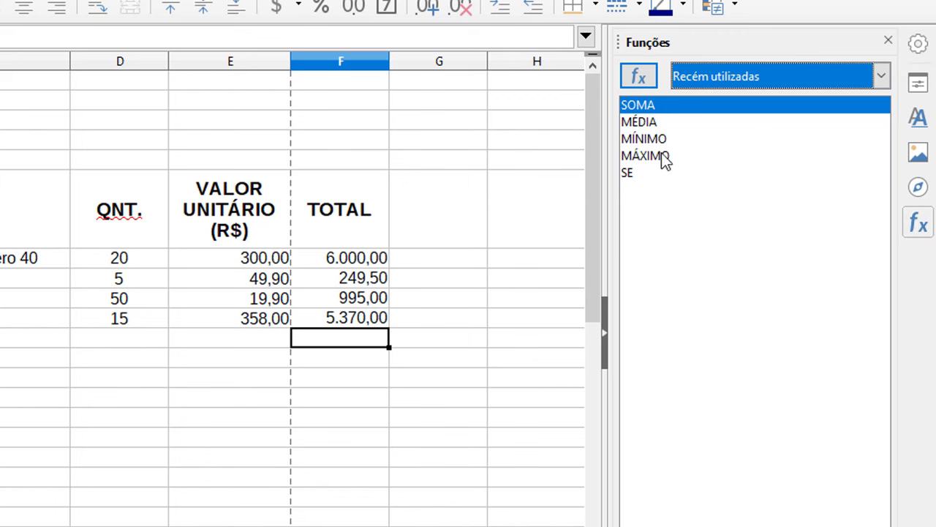
{"action": "double_click", "coordinate": [649, 105]}
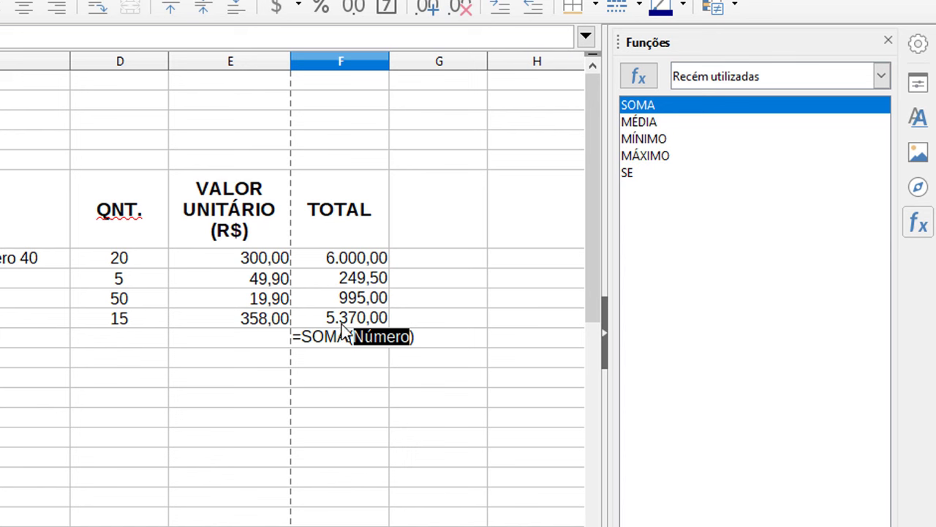
{"action": "left_click_drag", "start_coordinate": [349, 258], "coordinate": [351, 322]}
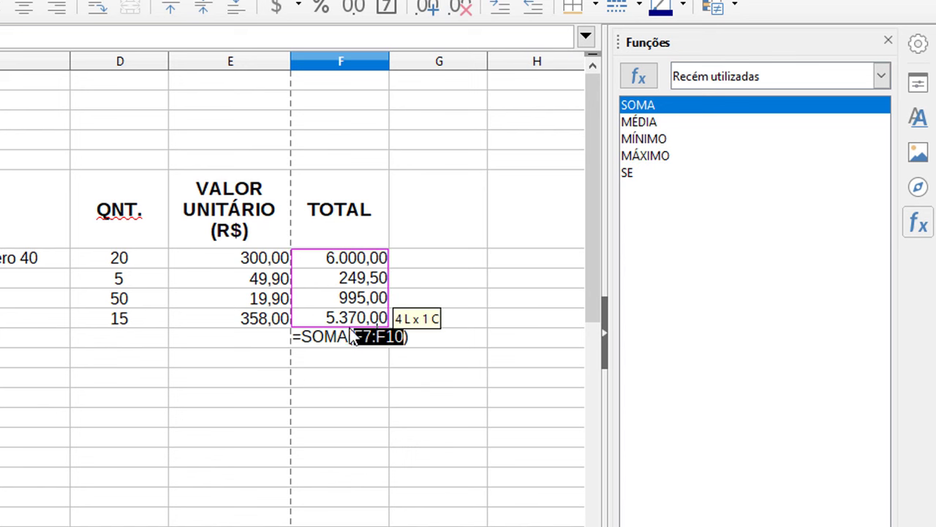
{"action": "key", "text": "Escape"}
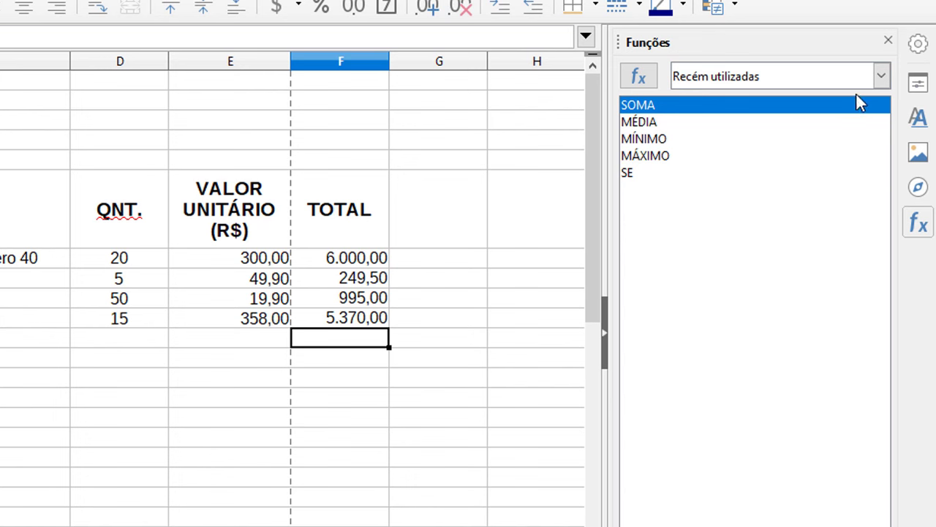
Step: Switch the Functions list category to Mathematical after briefly viewing Financial
{"action": "left_click", "coordinate": [881, 76]}
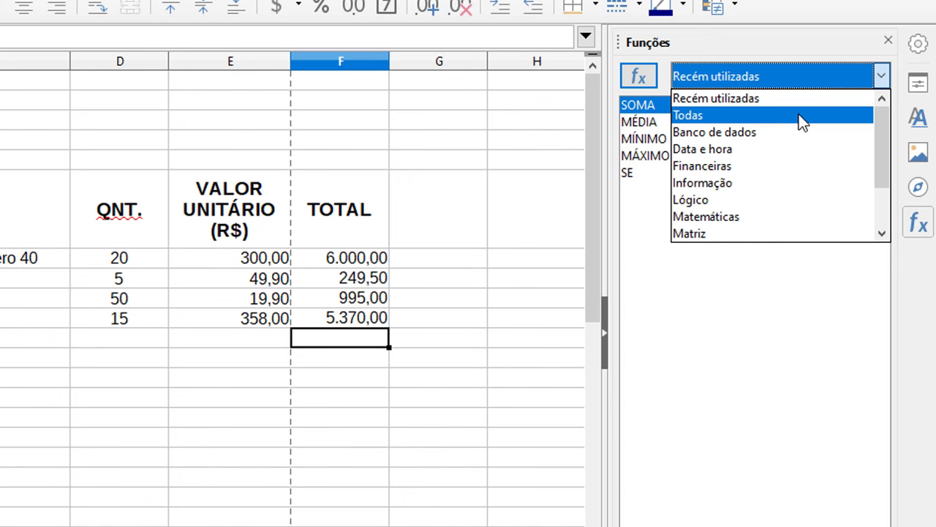
{"action": "left_click", "coordinate": [778, 167]}
{"action": "left_click_drag", "start_coordinate": [883, 147], "coordinate": [883, 398]}
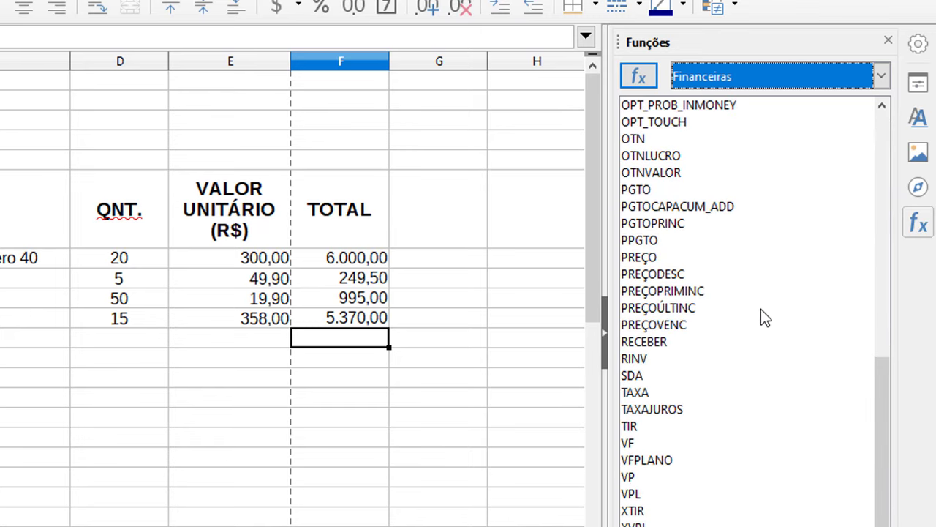
{"action": "left_click", "coordinate": [873, 76]}
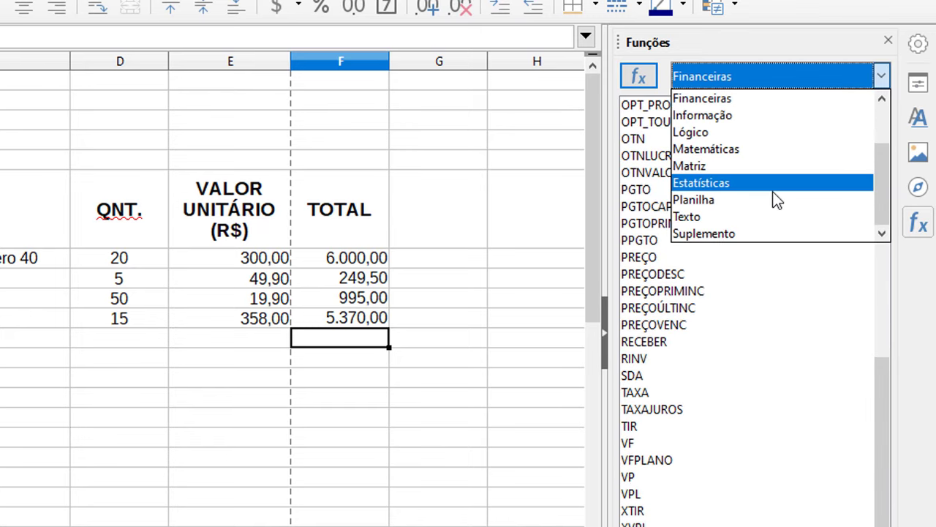
{"action": "left_click", "coordinate": [758, 149]}
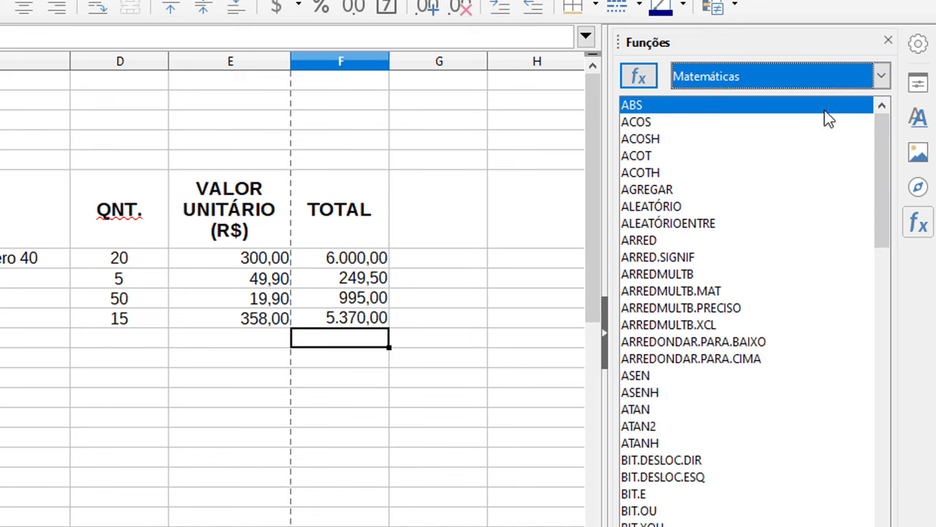
{"action": "left_click_drag", "start_coordinate": [883, 245], "coordinate": [884, 462]}
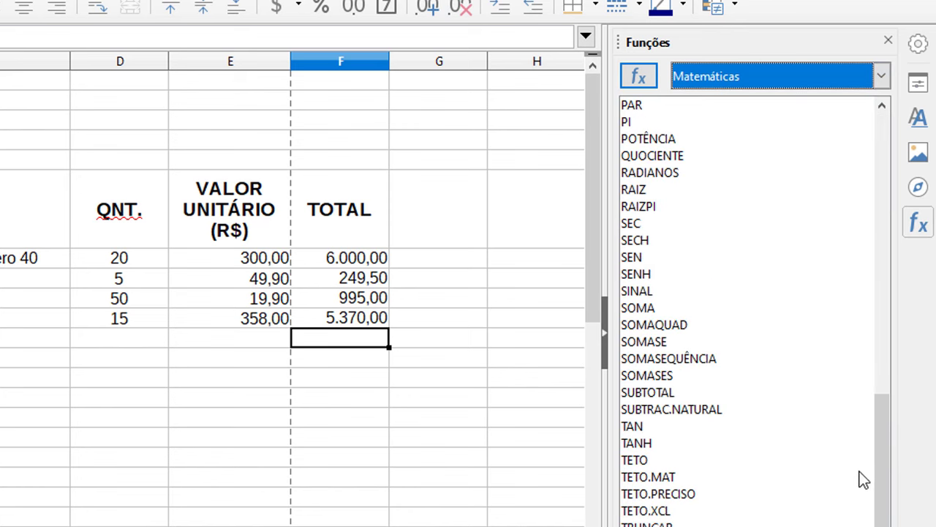
Step: Insert =SOMA(F7:F10) into F11 from the list, giving 12614,50, and close the sidebar
{"action": "left_click", "coordinate": [640, 308]}
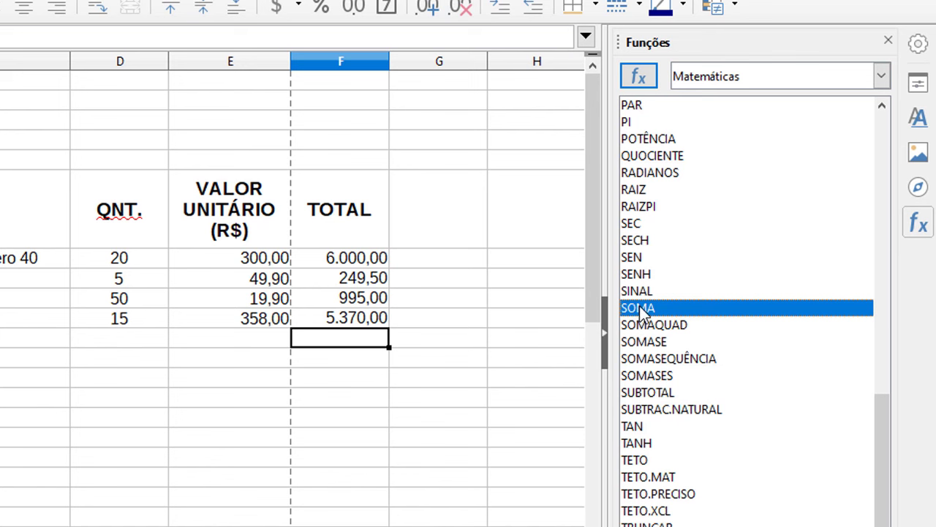
{"action": "double_click", "coordinate": [641, 308]}
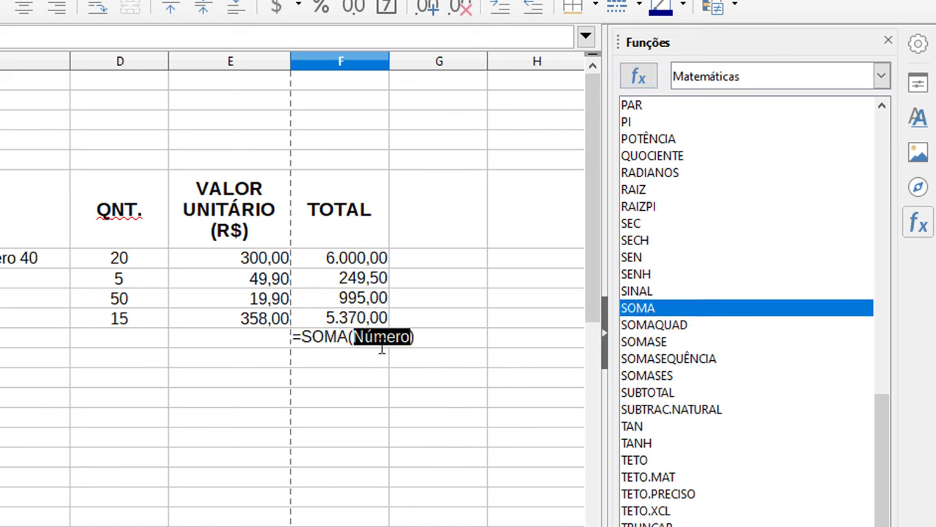
{"action": "left_click_drag", "start_coordinate": [373, 262], "coordinate": [376, 321]}
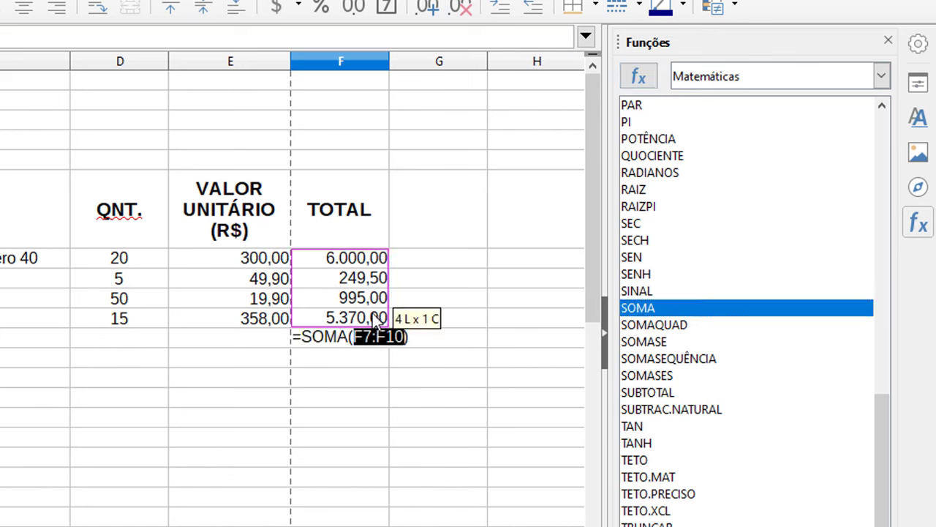
{"action": "key", "text": "Return"}
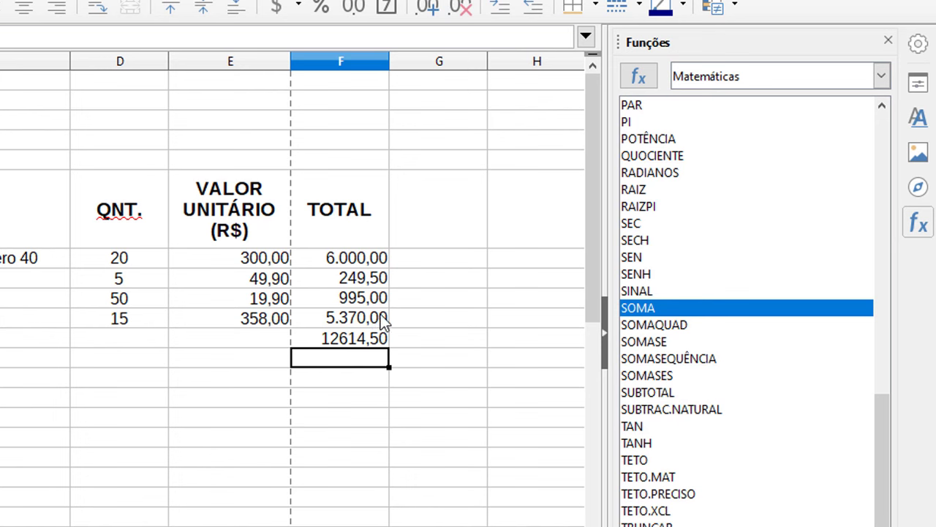
{"action": "left_click", "coordinate": [603, 343]}
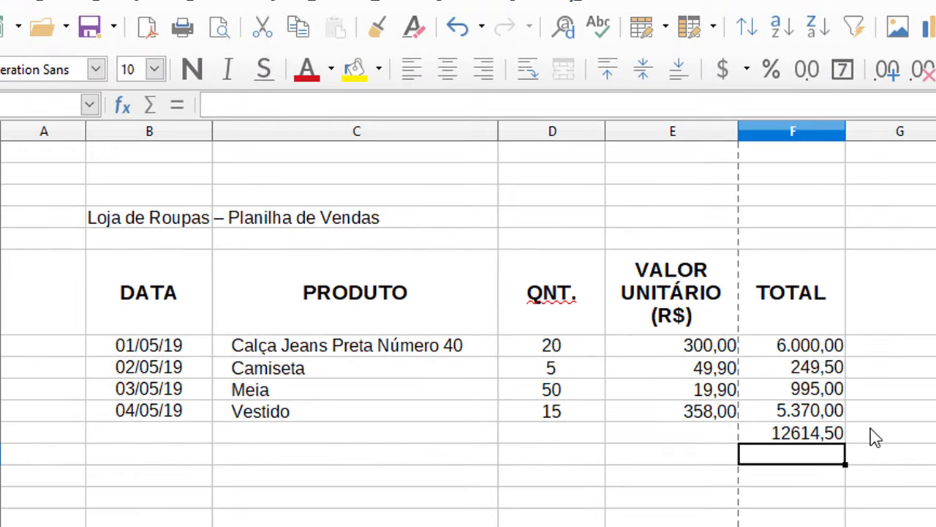
{"action": "left_click", "coordinate": [712, 435]}
Step: Type the label TOTAL in E11, then select the unit prices E7:E10
{"action": "type", "text": "T"}
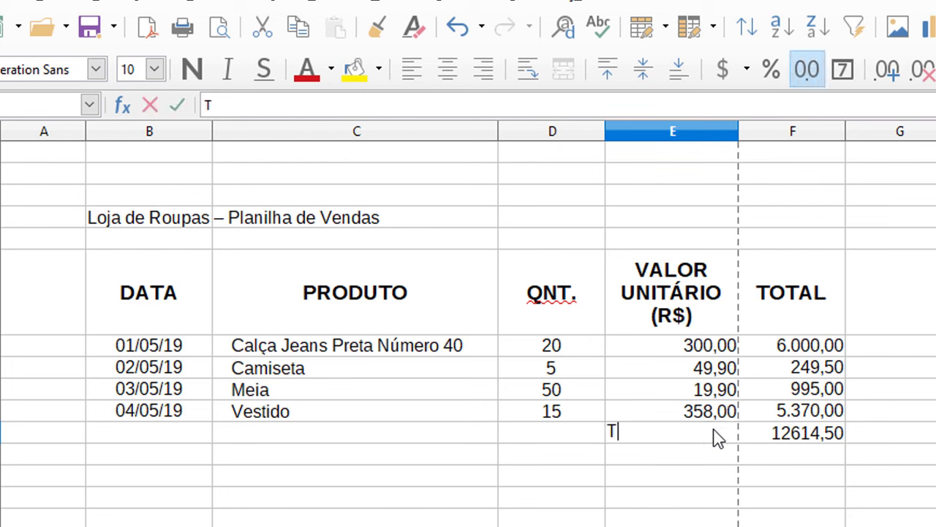
{"action": "type", "text": "OTAL"}
{"action": "key", "text": "Return"}
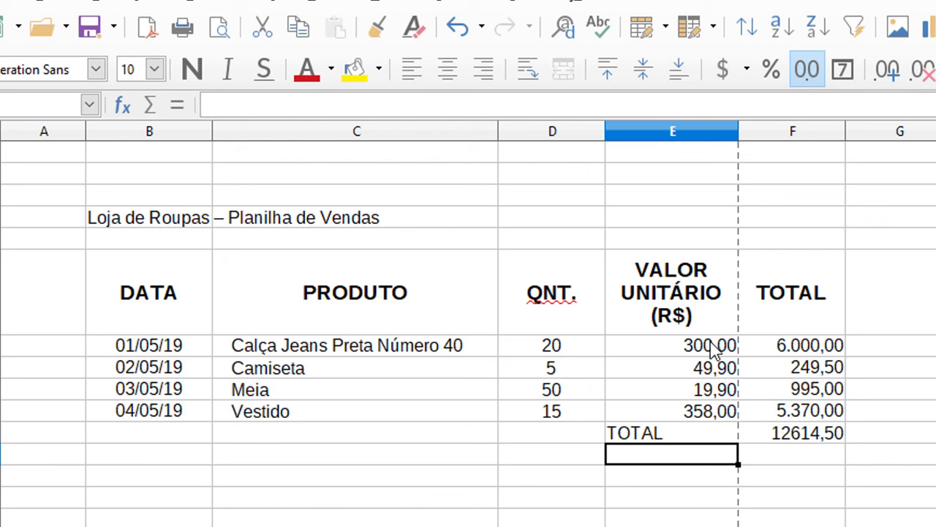
{"action": "left_click_drag", "start_coordinate": [714, 351], "coordinate": [713, 395]}
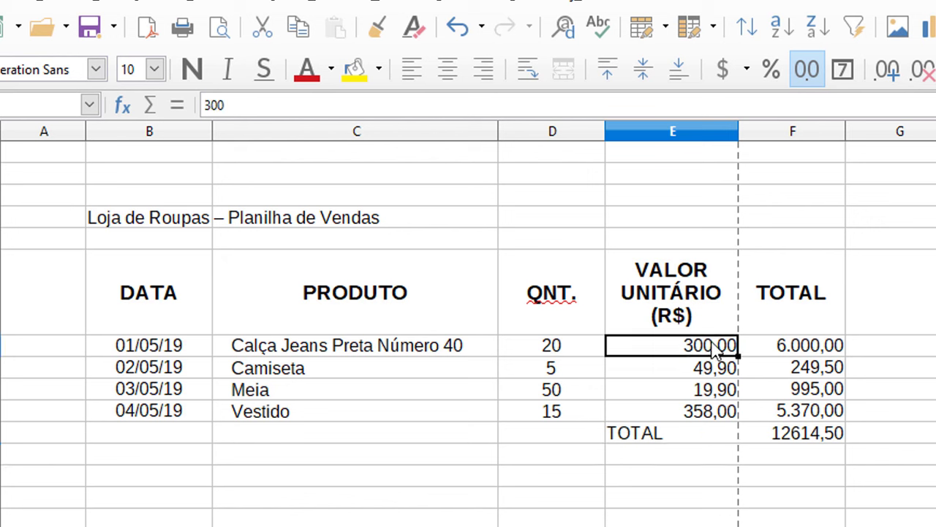
{"action": "left_click", "coordinate": [717, 409]}
{"action": "left_click_drag", "start_coordinate": [707, 351], "coordinate": [704, 412]}
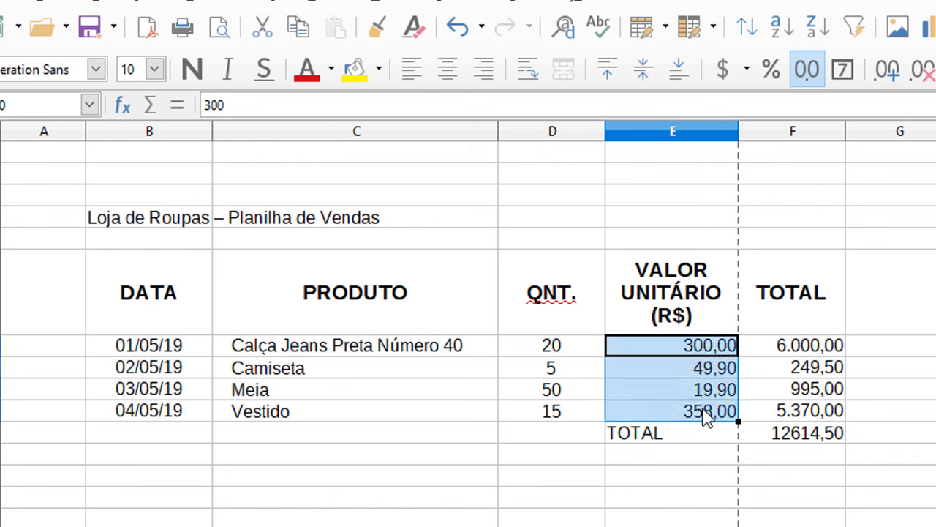
Step: Try R$ currency on the unit prices, then revert them to two-decimal numbers
{"action": "left_click", "coordinate": [723, 73]}
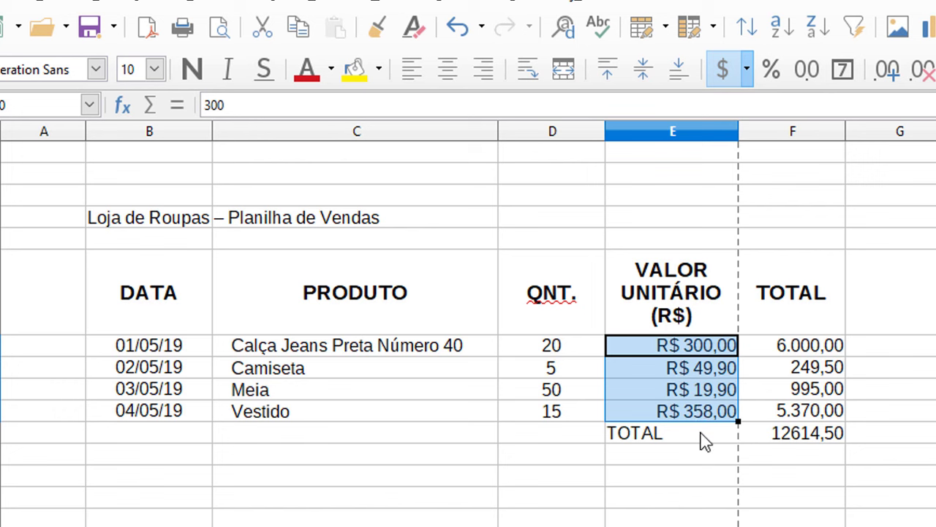
{"action": "left_click", "coordinate": [722, 476]}
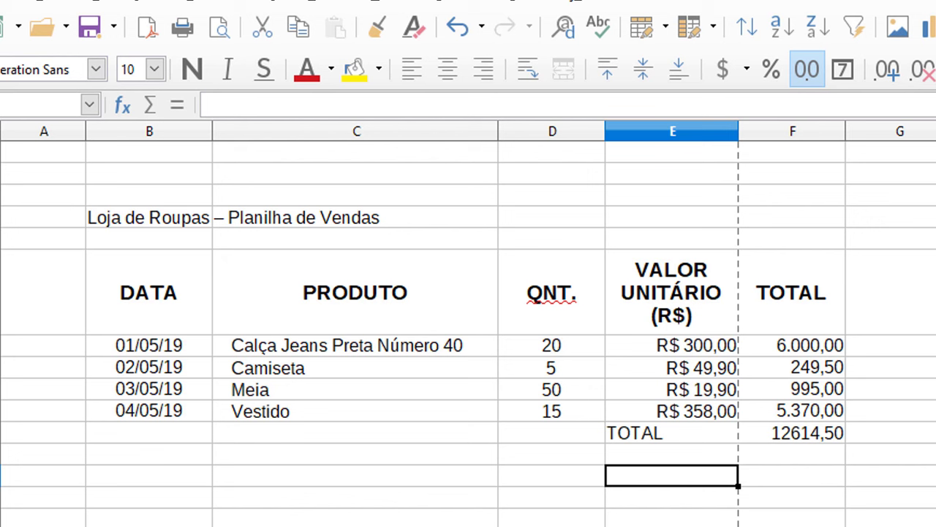
{"action": "left_click_drag", "start_coordinate": [680, 349], "coordinate": [690, 412]}
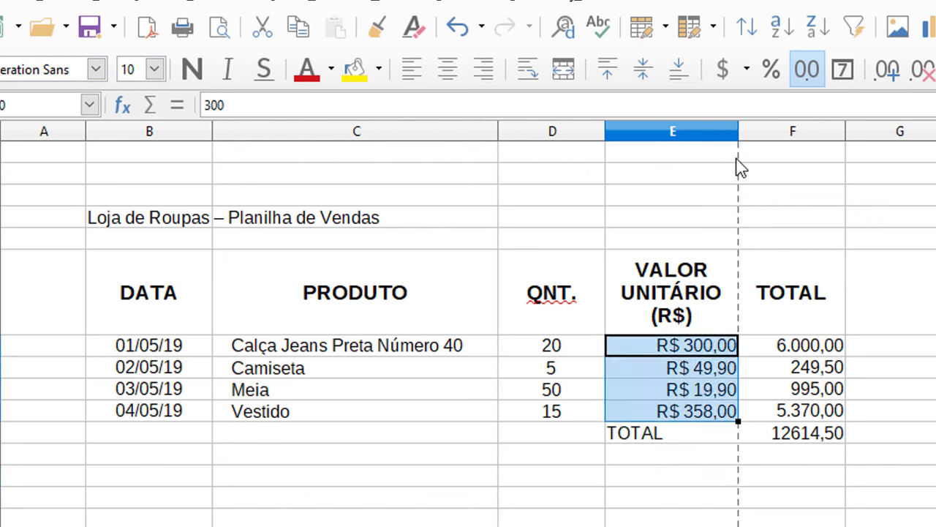
{"action": "left_click", "coordinate": [723, 69]}
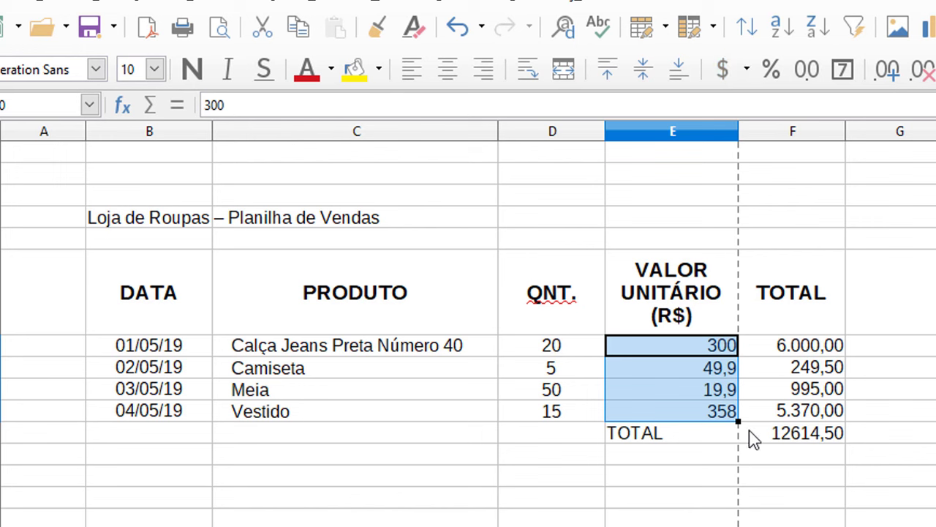
{"action": "left_click", "coordinate": [805, 73]}
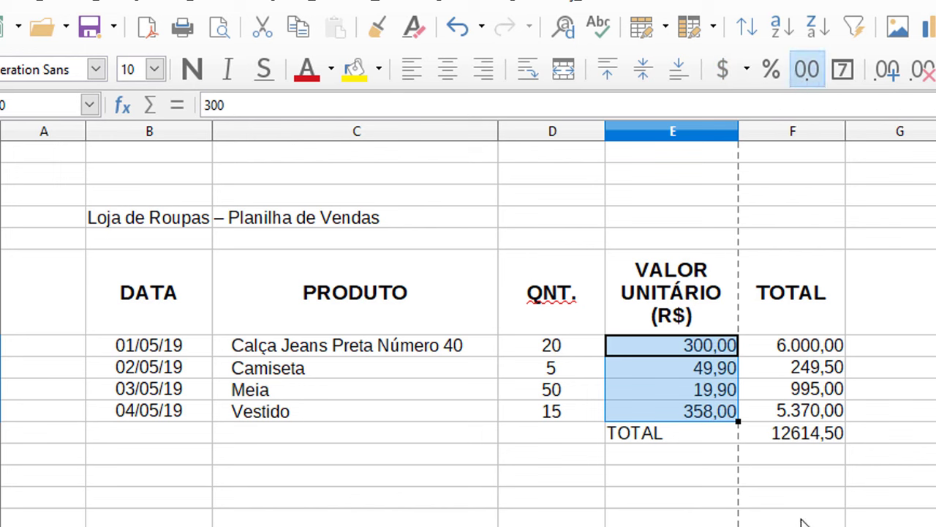
Step: Format the F11 grand total as R$ 12.614,50 and widen column F to fit
{"action": "left_click", "coordinate": [801, 440]}
{"action": "left_click", "coordinate": [723, 67]}
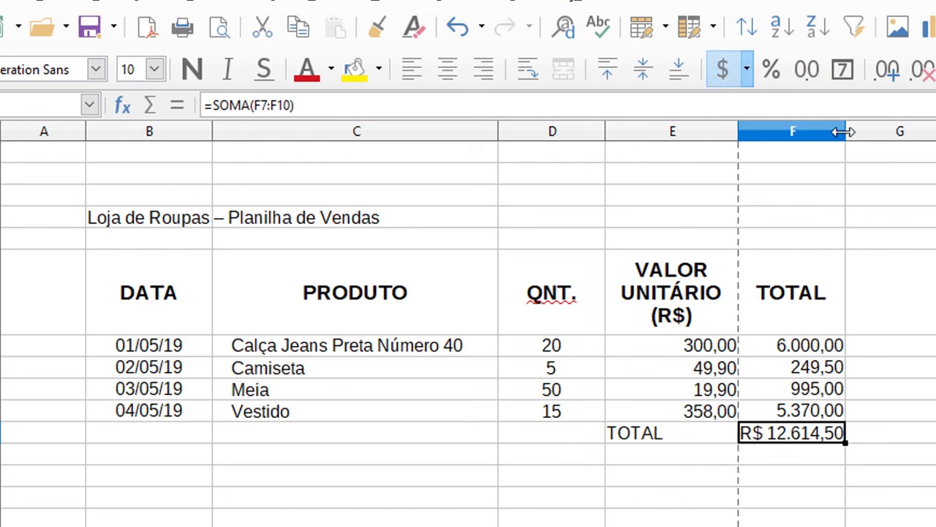
{"action": "left_click_drag", "start_coordinate": [845, 132], "coordinate": [881, 133]}
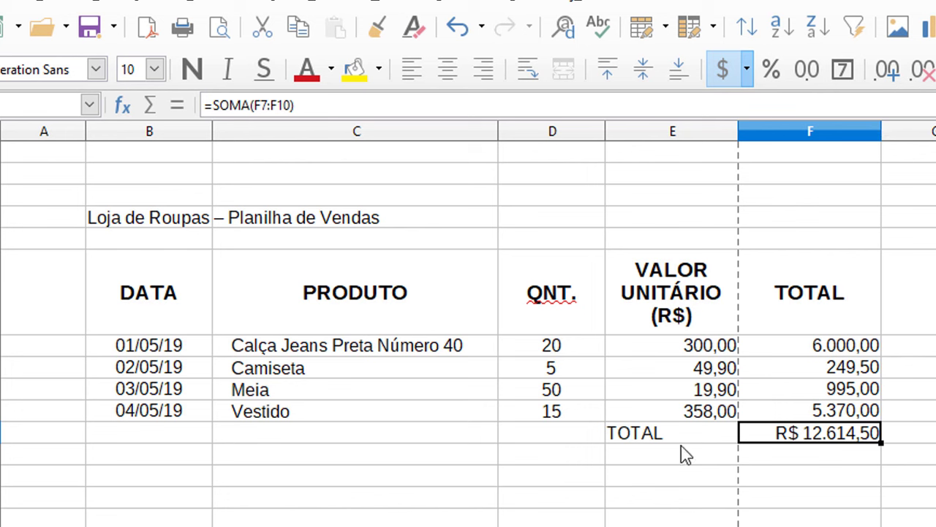
Step: Colour the TOTAL label and the R$ 12.614,50 grand total red
{"action": "left_click", "coordinate": [333, 71]}
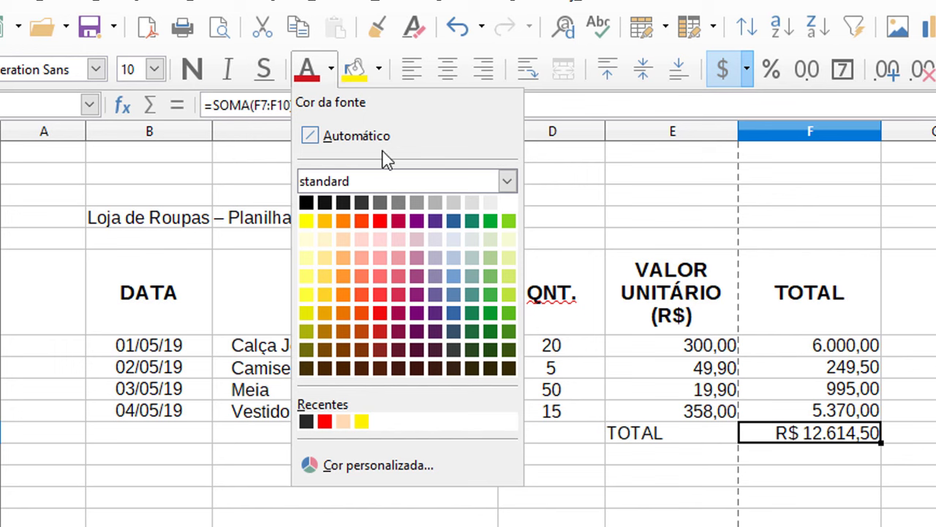
{"action": "left_click", "coordinate": [324, 422]}
{"action": "left_click", "coordinate": [666, 437]}
{"action": "left_click", "coordinate": [309, 78]}
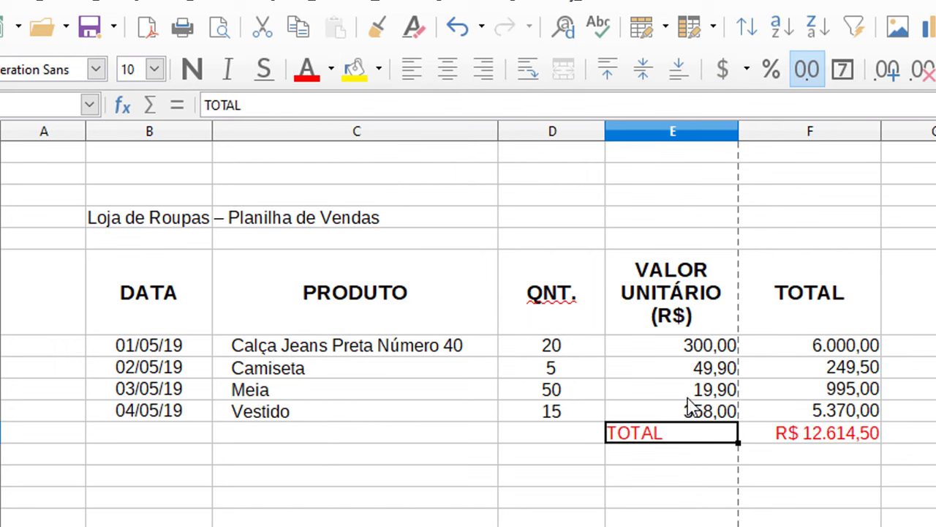
Step: Make E11:F11 bold, italic and size 14, then autofit column F to show the total
{"action": "left_click_drag", "start_coordinate": [686, 433], "coordinate": [788, 441]}
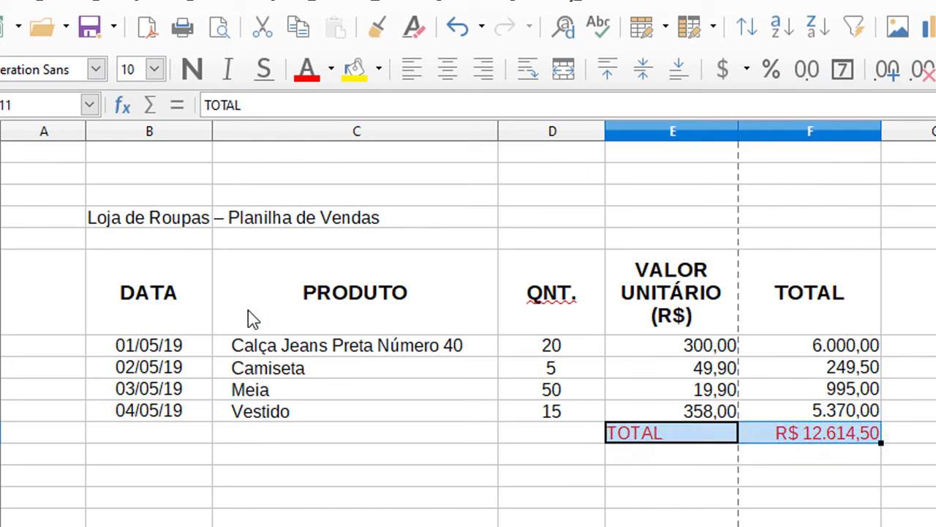
{"action": "left_click", "coordinate": [203, 79]}
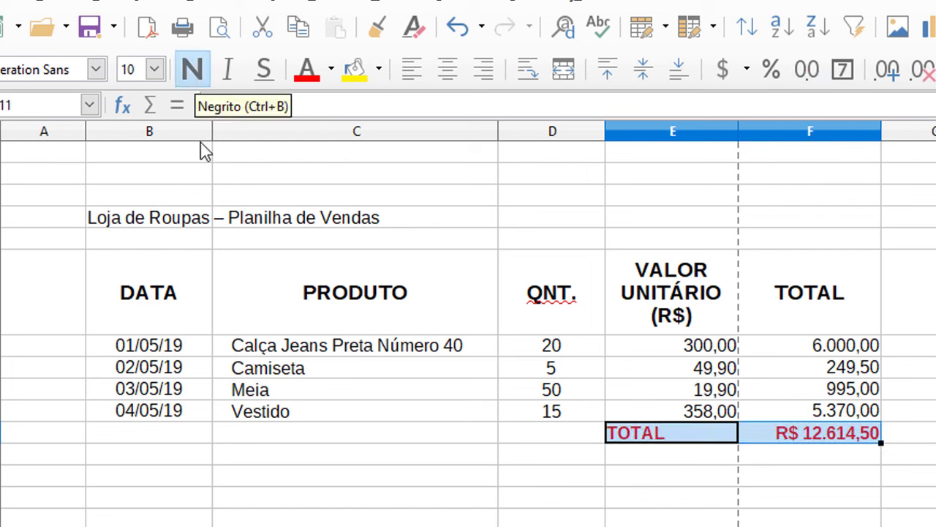
{"action": "left_click", "coordinate": [154, 70]}
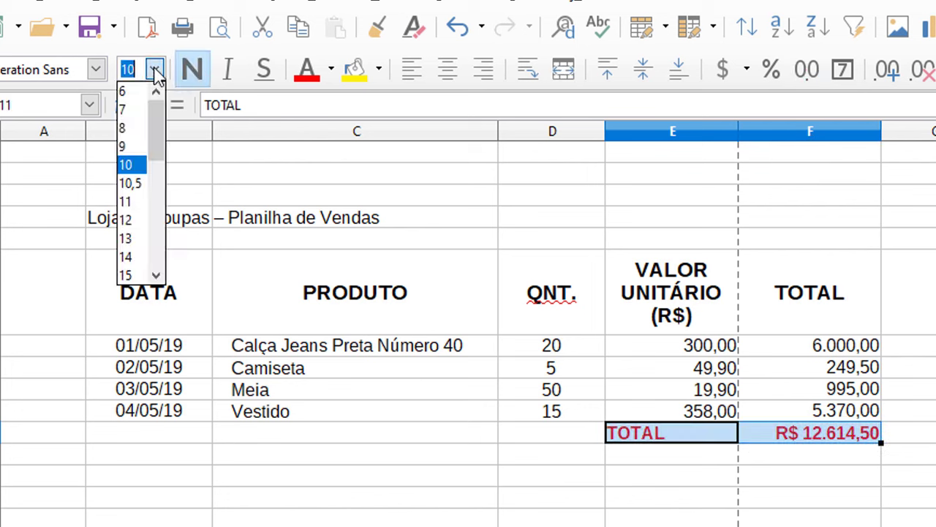
{"action": "left_click", "coordinate": [147, 256]}
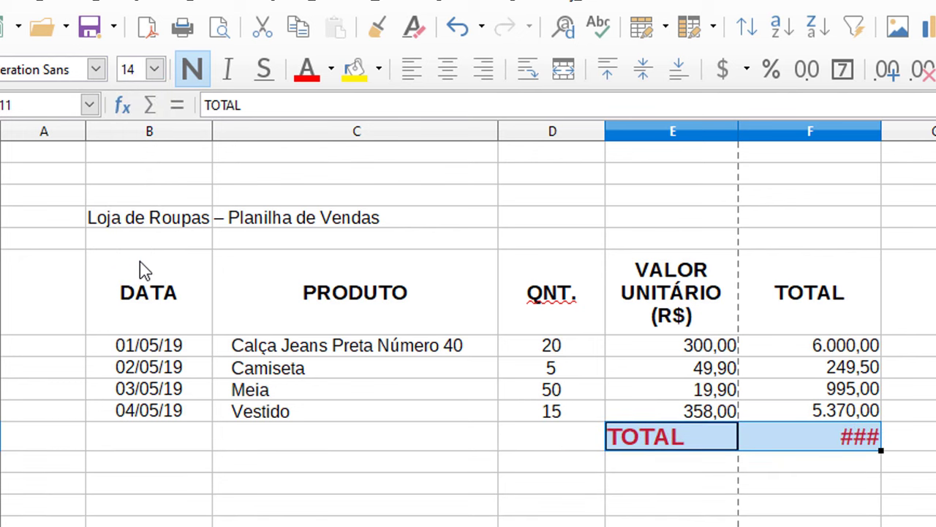
{"action": "left_click", "coordinate": [228, 70]}
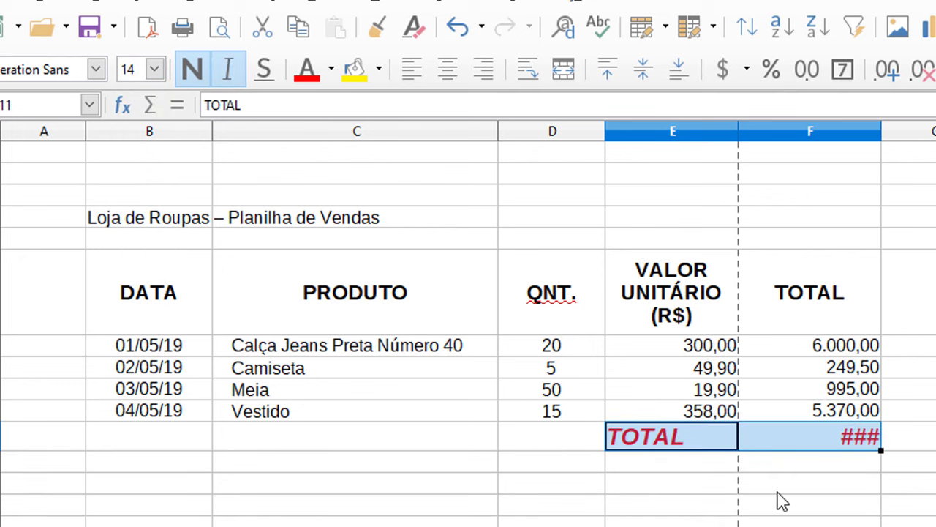
{"action": "left_click", "coordinate": [865, 459]}
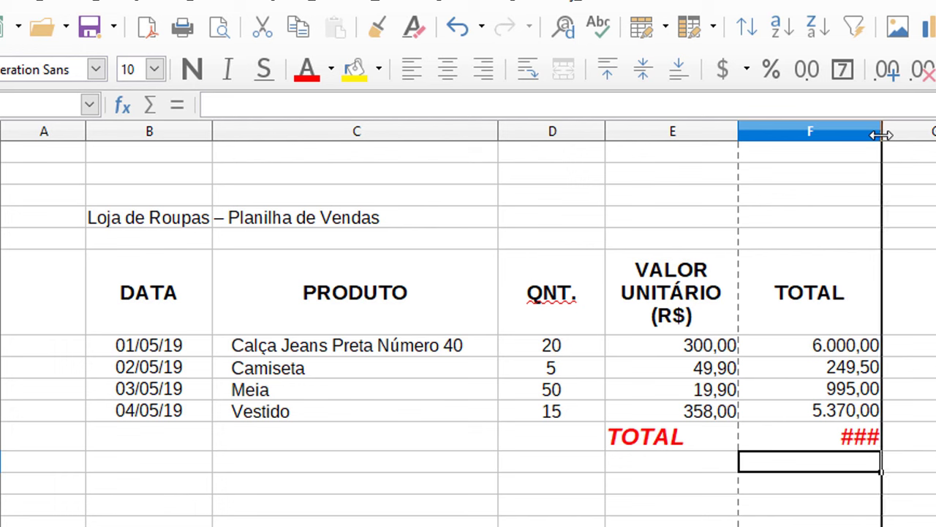
{"action": "double_click", "coordinate": [881, 135]}
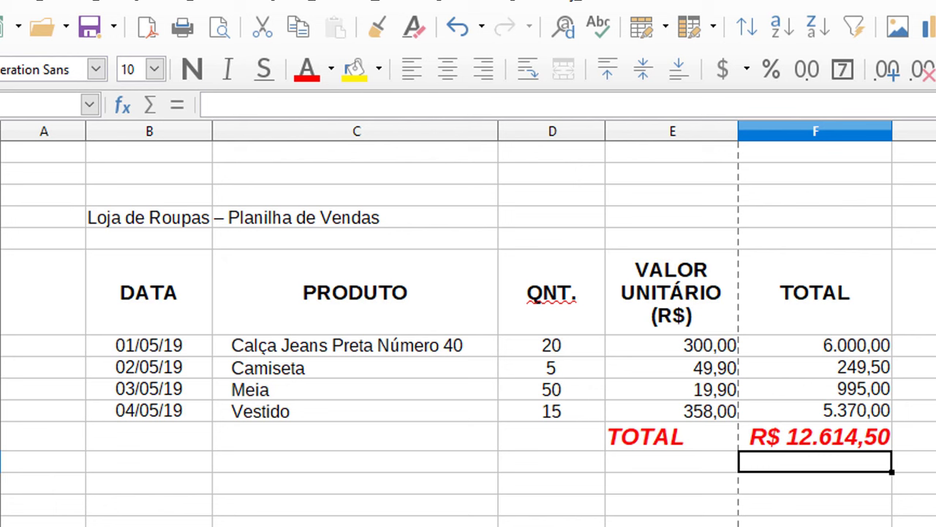
Step: Set the title in B4 to font size 15
{"action": "left_click", "coordinate": [131, 220]}
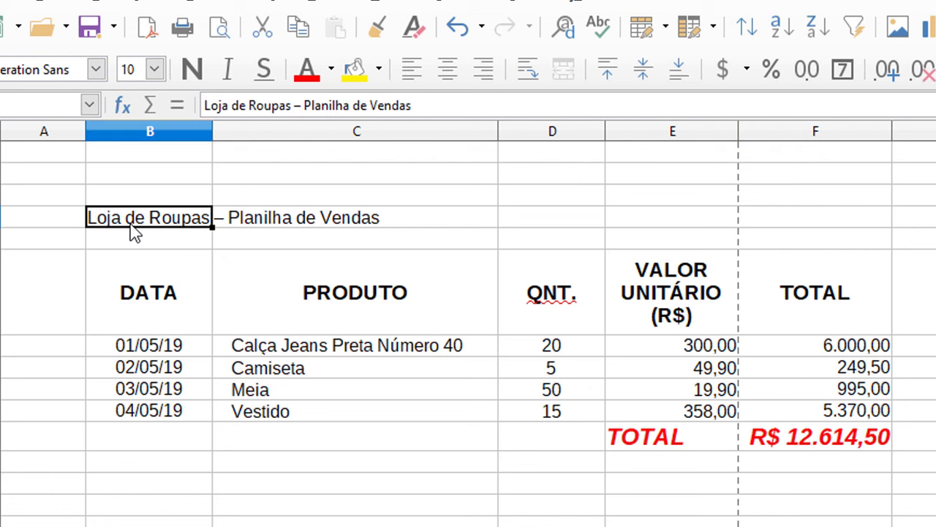
{"action": "left_click", "coordinate": [154, 70]}
{"action": "left_click", "coordinate": [139, 275]}
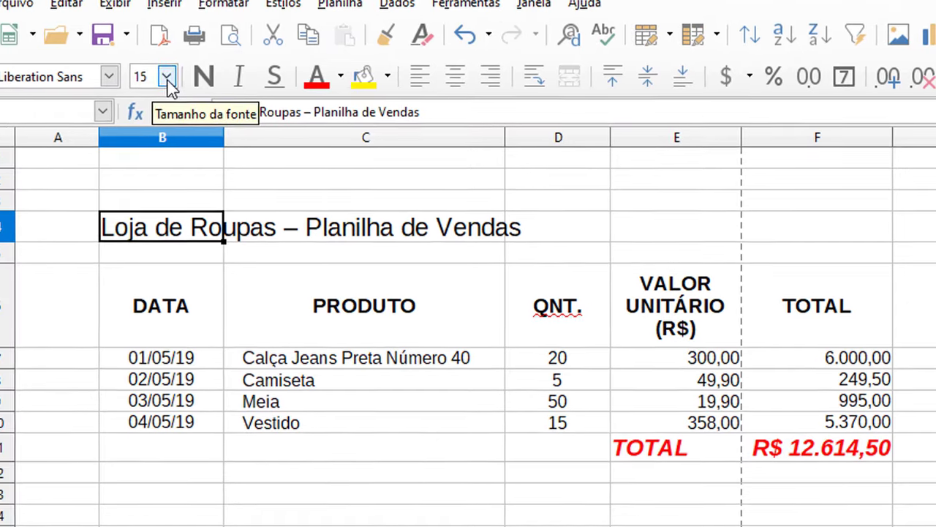
Step: Select the header row B6:F6, from DATA to TOTAL
{"action": "left_click", "coordinate": [167, 77]}
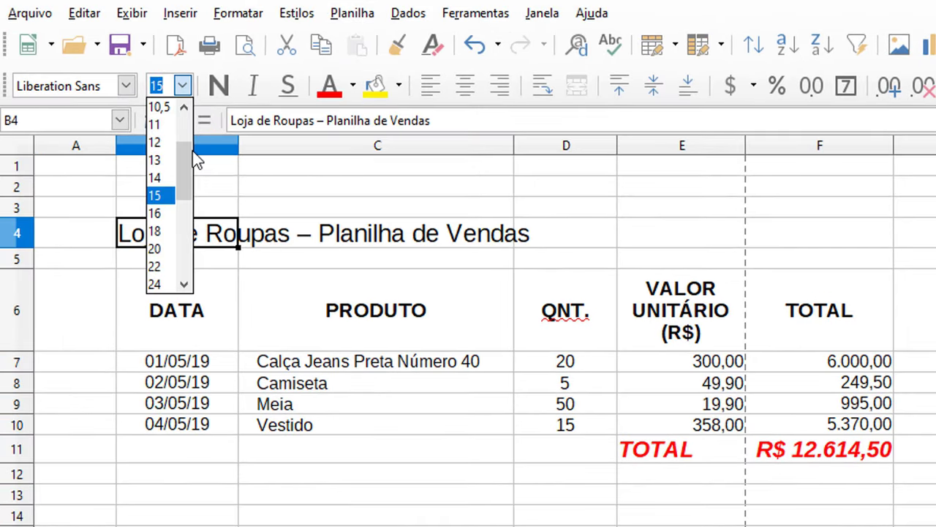
{"action": "left_click", "coordinate": [127, 86]}
{"action": "left_click", "coordinate": [127, 85]}
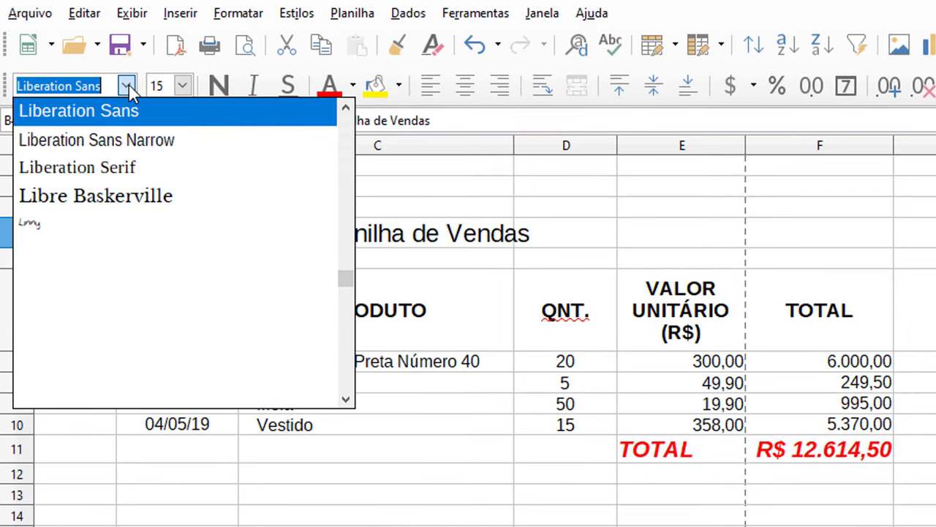
{"action": "left_click", "coordinate": [129, 85]}
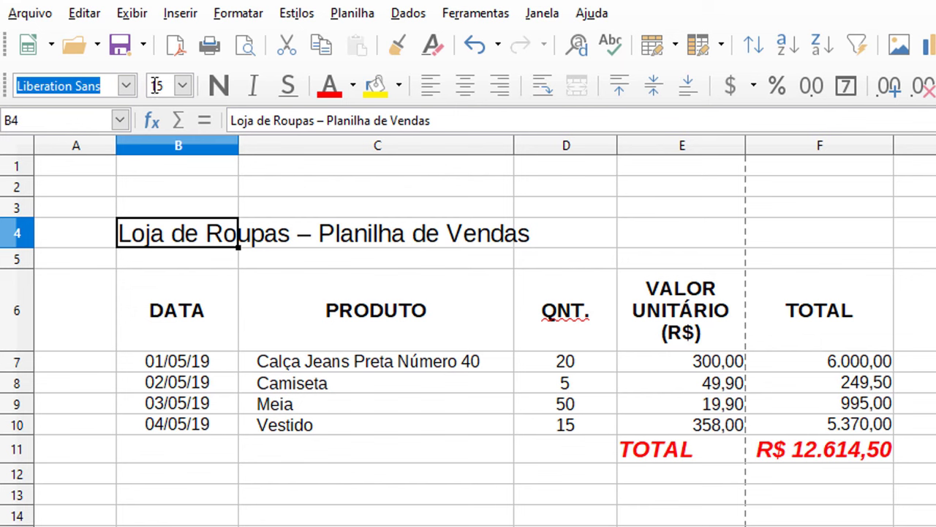
{"action": "left_click", "coordinate": [178, 311]}
{"action": "left_click_drag", "start_coordinate": [178, 311], "coordinate": [777, 311]}
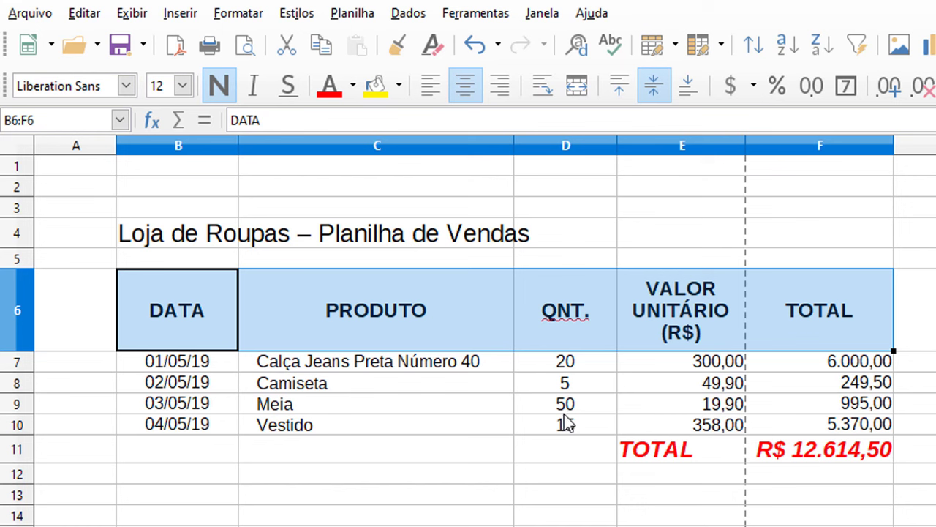
Step: Give the B6:F6 headers a black background with white text
{"action": "left_click", "coordinate": [399, 86]}
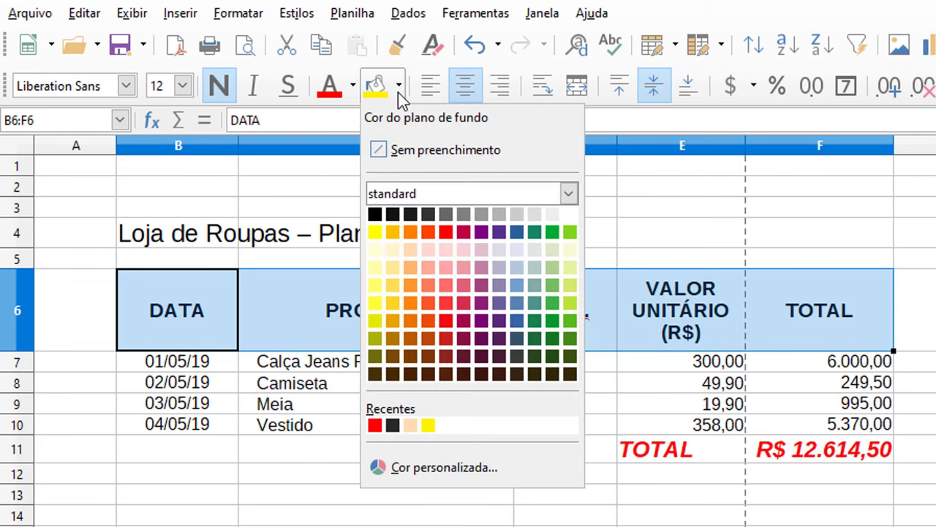
{"action": "left_click", "coordinate": [392, 425]}
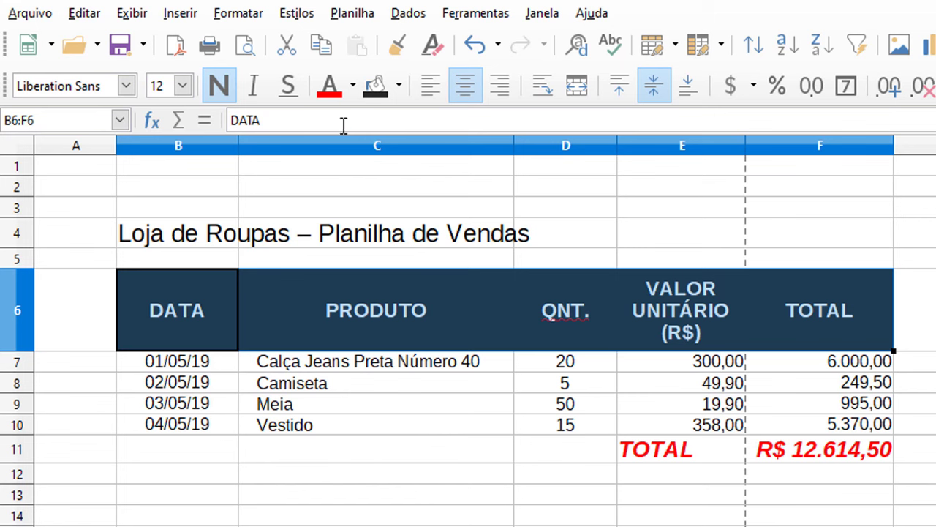
{"action": "left_click", "coordinate": [353, 88]}
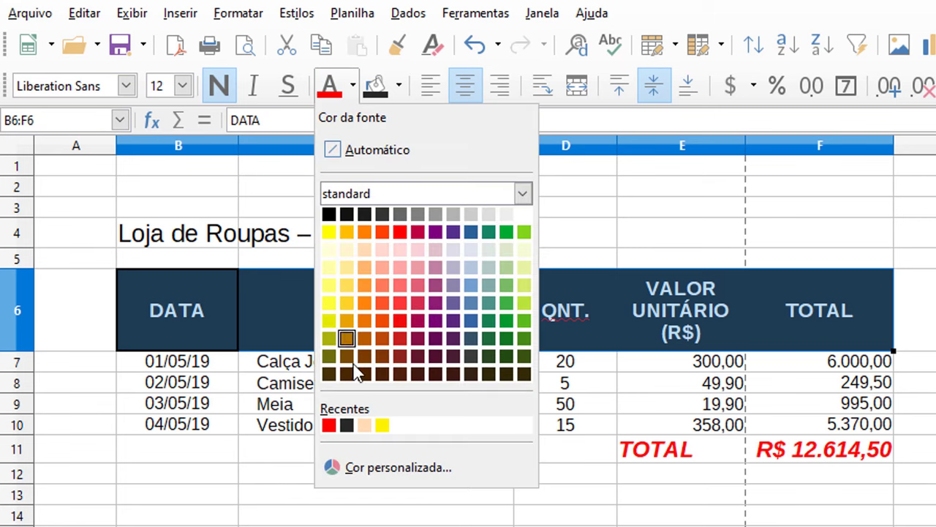
{"action": "left_click", "coordinate": [523, 212]}
{"action": "left_click", "coordinate": [526, 494]}
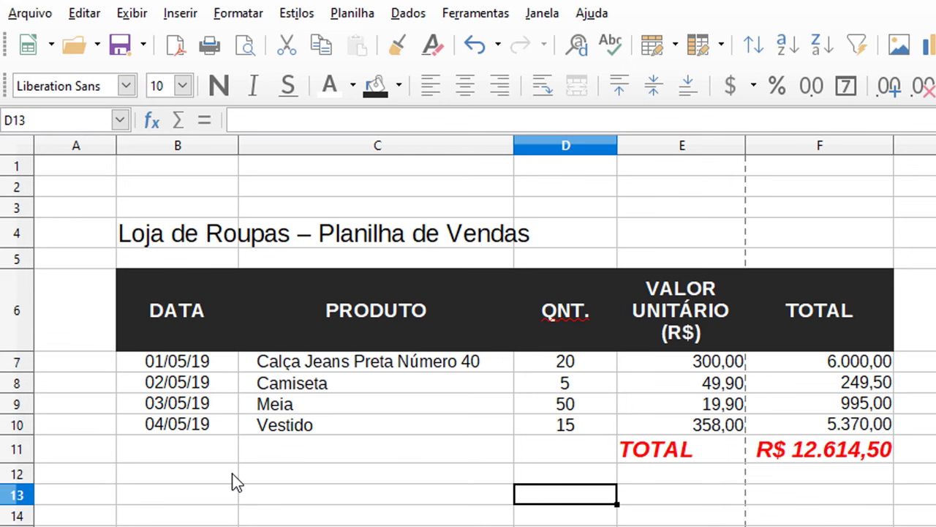
{"action": "left_click", "coordinate": [17, 451]}
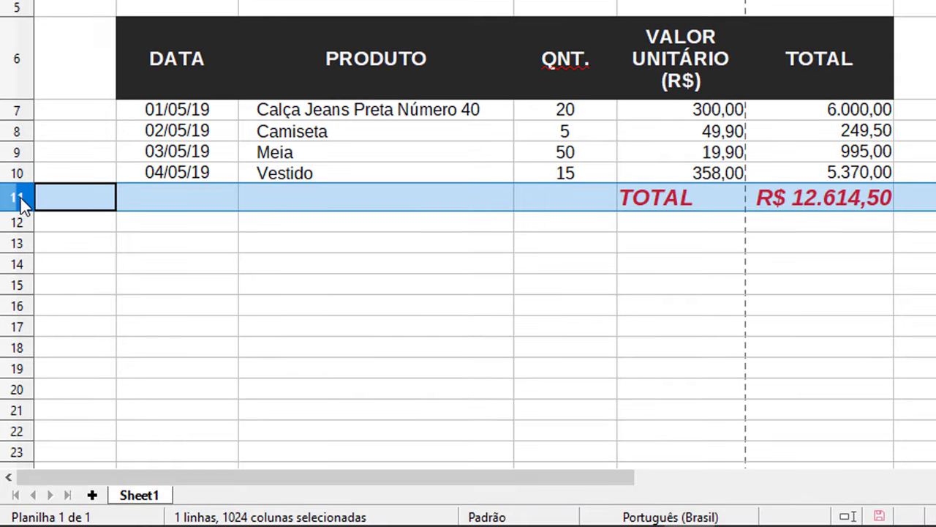
Step: Insert a blank row above TOTAL and extend the dates to 05/05/19 in it
{"action": "right_click", "coordinate": [20, 202]}
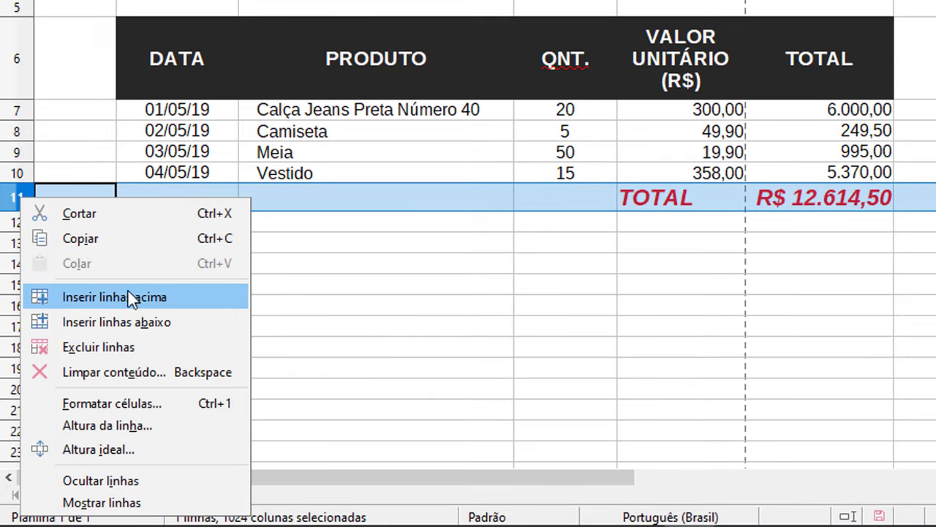
{"action": "left_click", "coordinate": [199, 294]}
{"action": "left_click", "coordinate": [217, 196]}
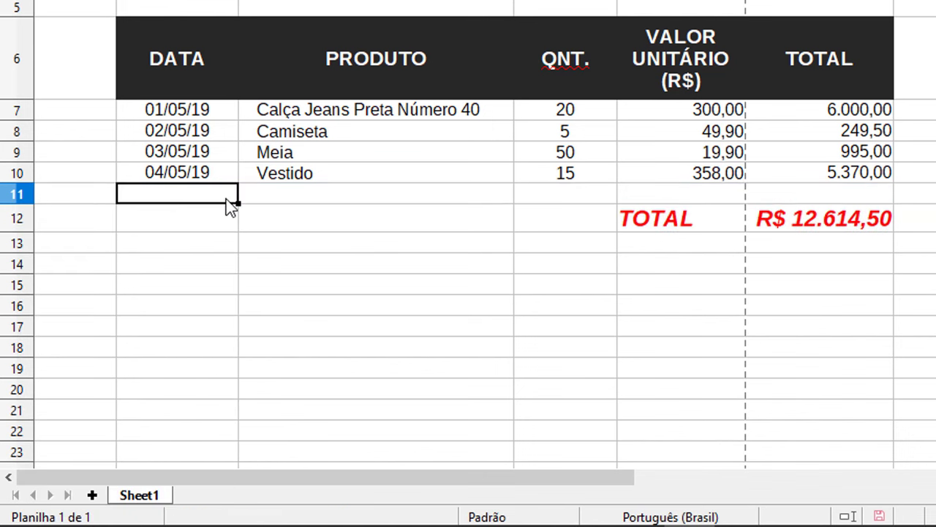
{"action": "left_click", "coordinate": [215, 179]}
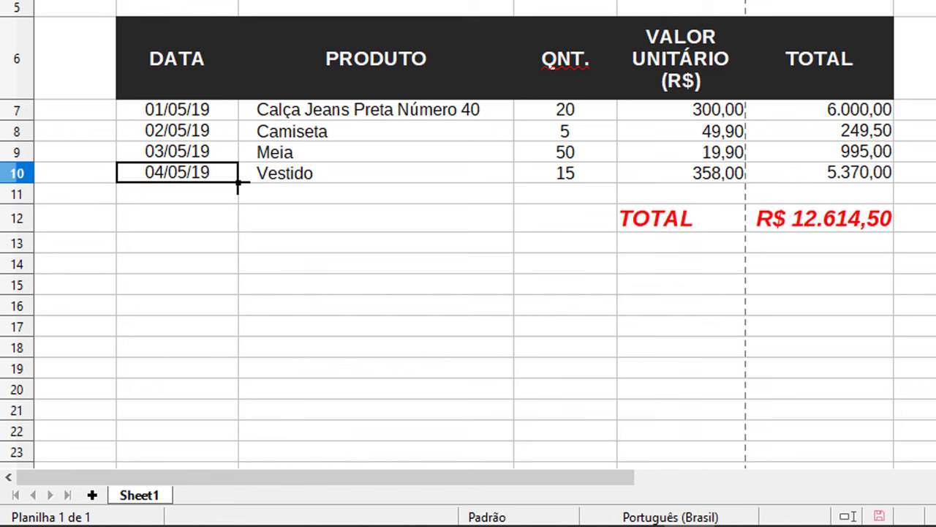
{"action": "left_click_drag", "start_coordinate": [238, 183], "coordinate": [236, 193]}
Step: Enter Bermuda, quantity 2 and unit price 199,00 in the new row
{"action": "left_click", "coordinate": [330, 196]}
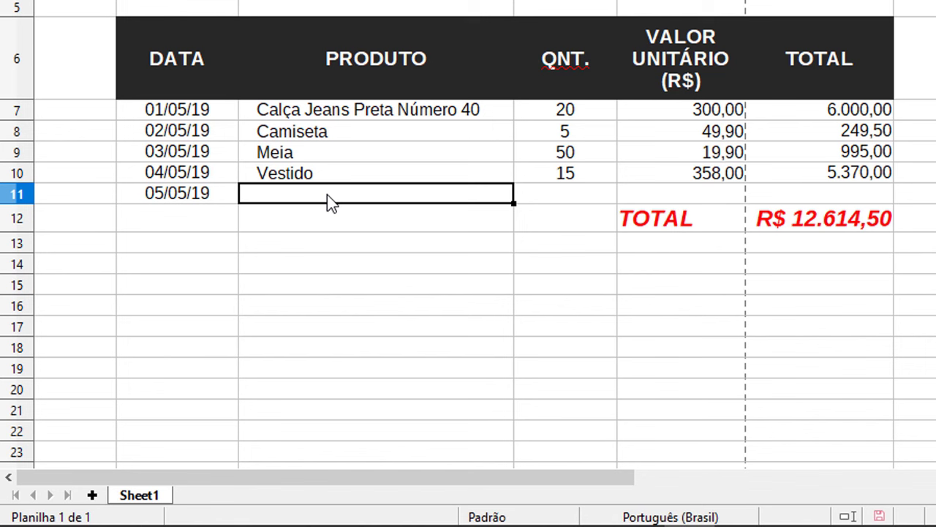
{"action": "type", "text": "Bermuda"}
{"action": "key", "text": "Tab"}
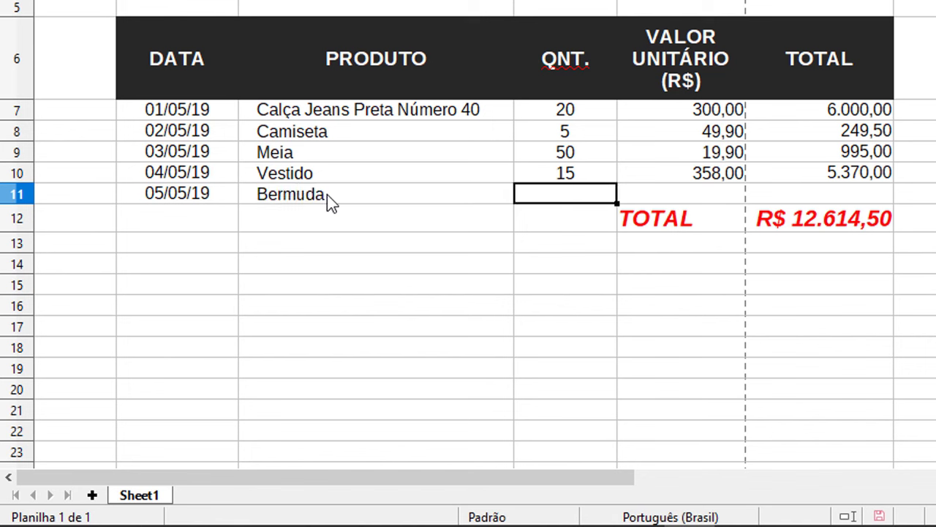
{"action": "type", "text": "2"}
{"action": "key", "text": "Tab"}
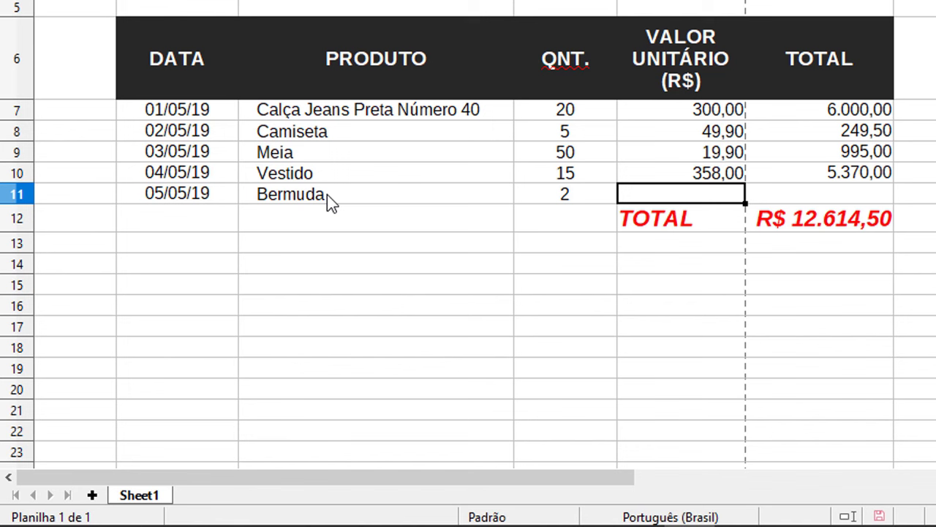
{"action": "type", "text": "199"}
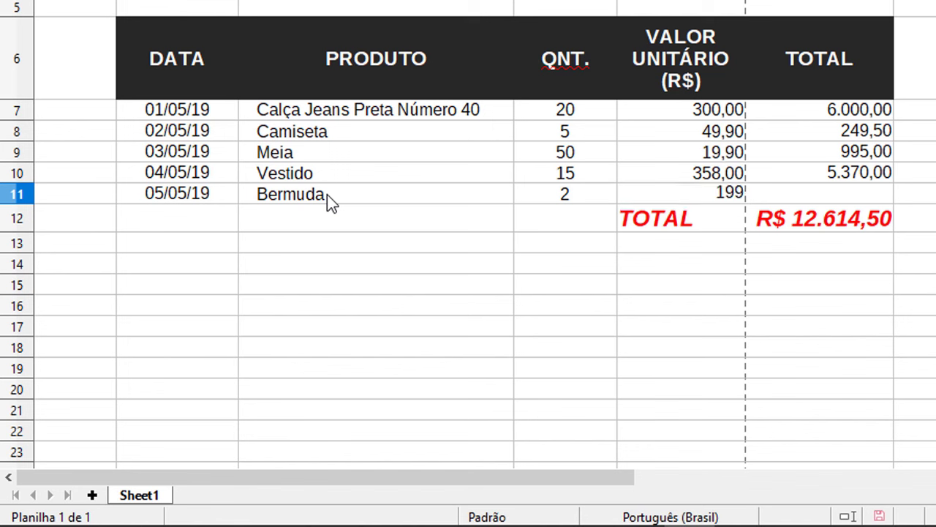
{"action": "key", "text": "Tab"}
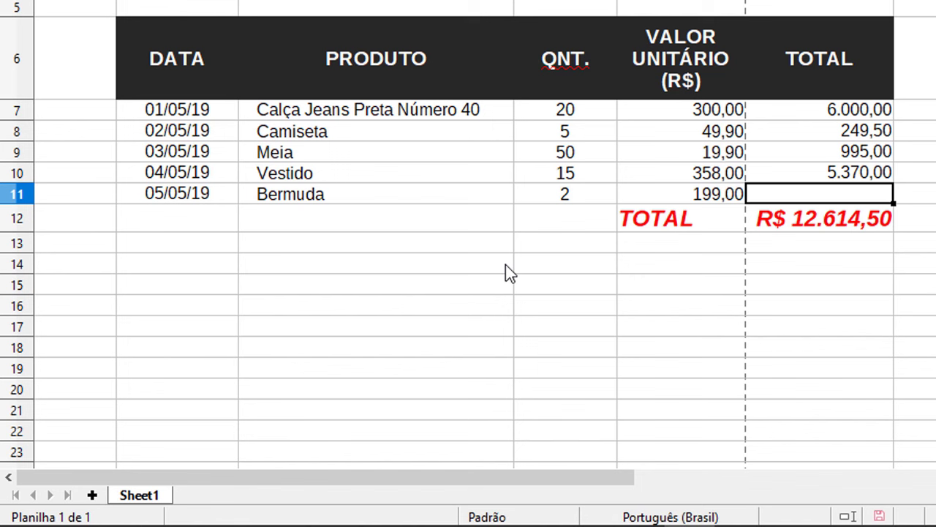
Step: Copy F10's line-total formula down to F11, giving Bermuda a total of 398,00
{"action": "left_click", "coordinate": [880, 175]}
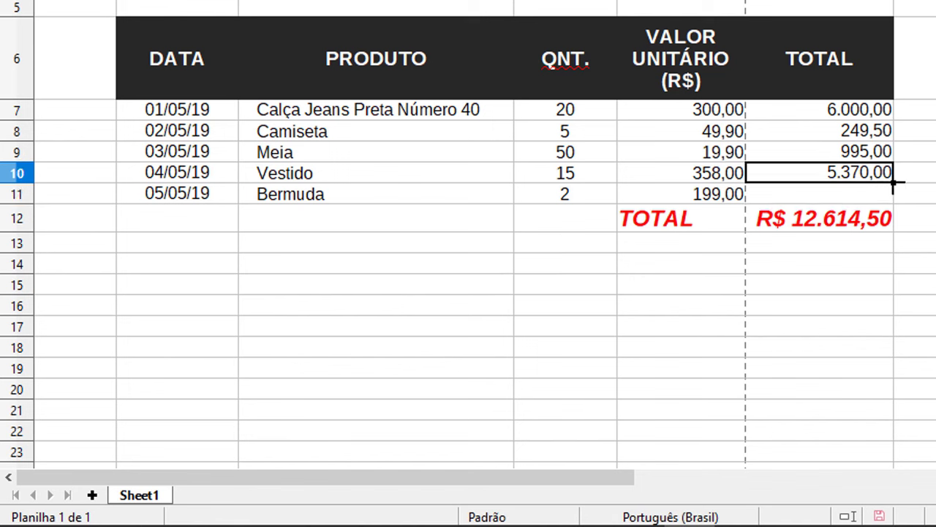
{"action": "left_click_drag", "start_coordinate": [893, 183], "coordinate": [894, 196]}
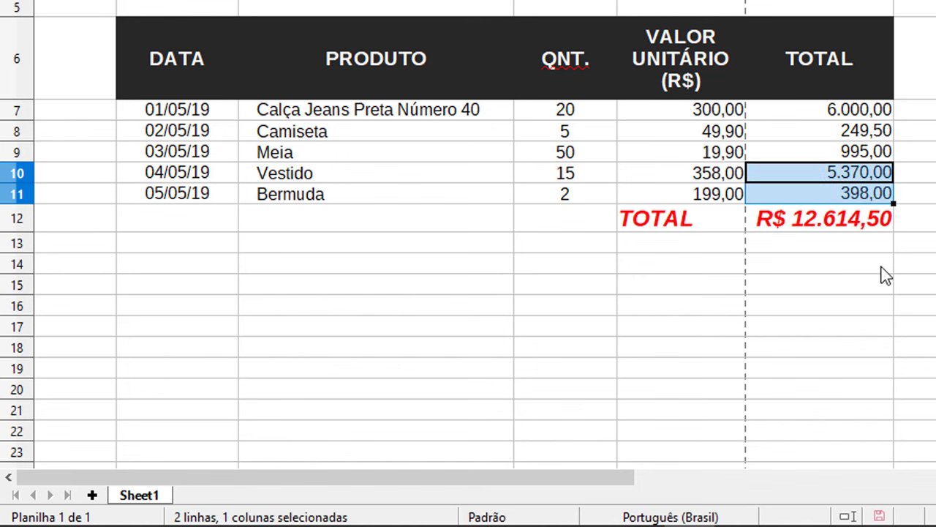
{"action": "left_click", "coordinate": [870, 286]}
{"action": "left_click", "coordinate": [867, 195]}
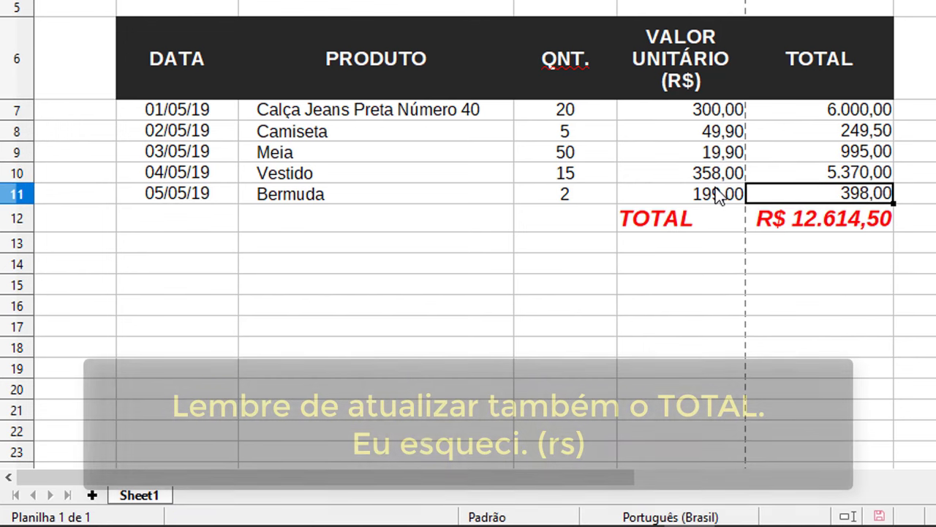
{"action": "left_click", "coordinate": [819, 263]}
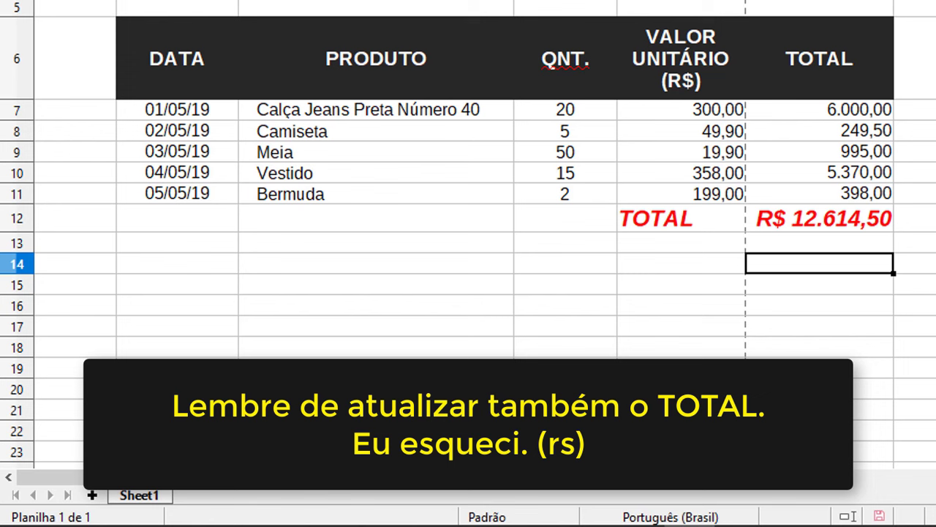